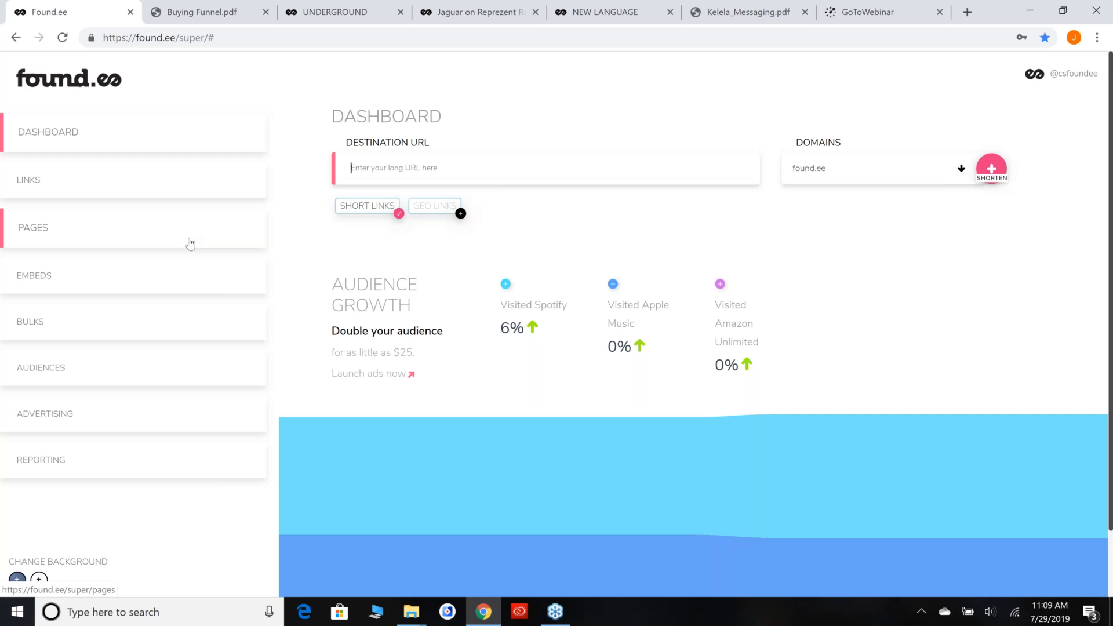
- Open the Links section and look through the list of short links and their destination URLs
click(213, 180)
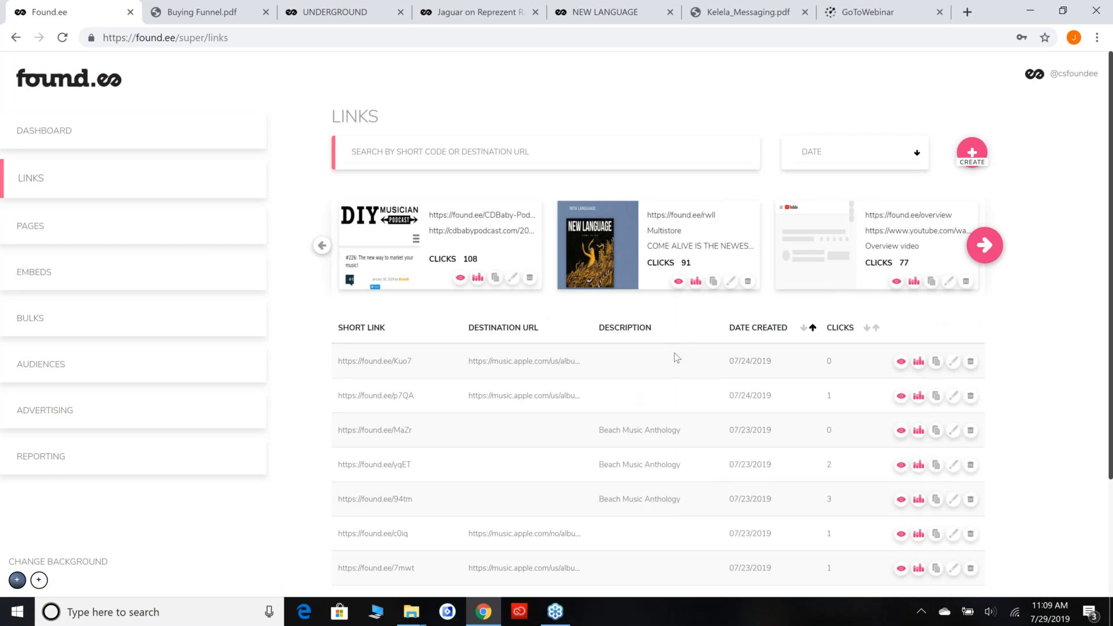
double_click(524, 361)
click(571, 398)
scroll(594, 473, down, 2)
scroll(595, 472, up, 2)
- Open the Pages section and look over the page builder from the destination URL down to the services
click(131, 236)
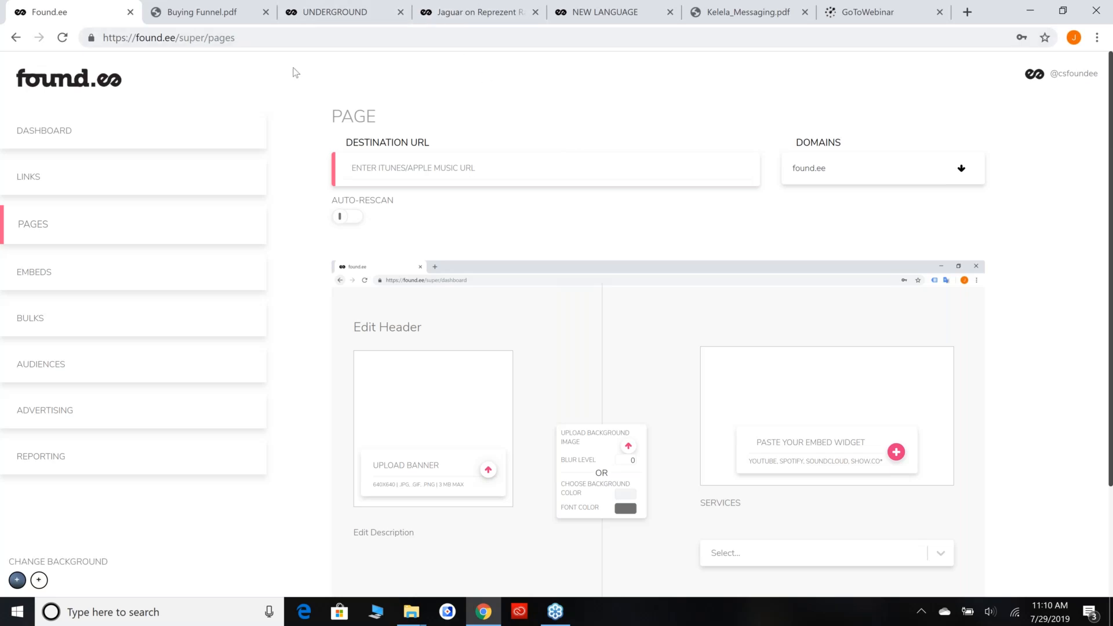
scroll(445, 238, down, 3)
scroll(443, 236, up, 3)
- Examine the published Jaguar on Reprezent Radio page, briefly playing its SoundCloud widget and highlighting the show description
click(470, 4)
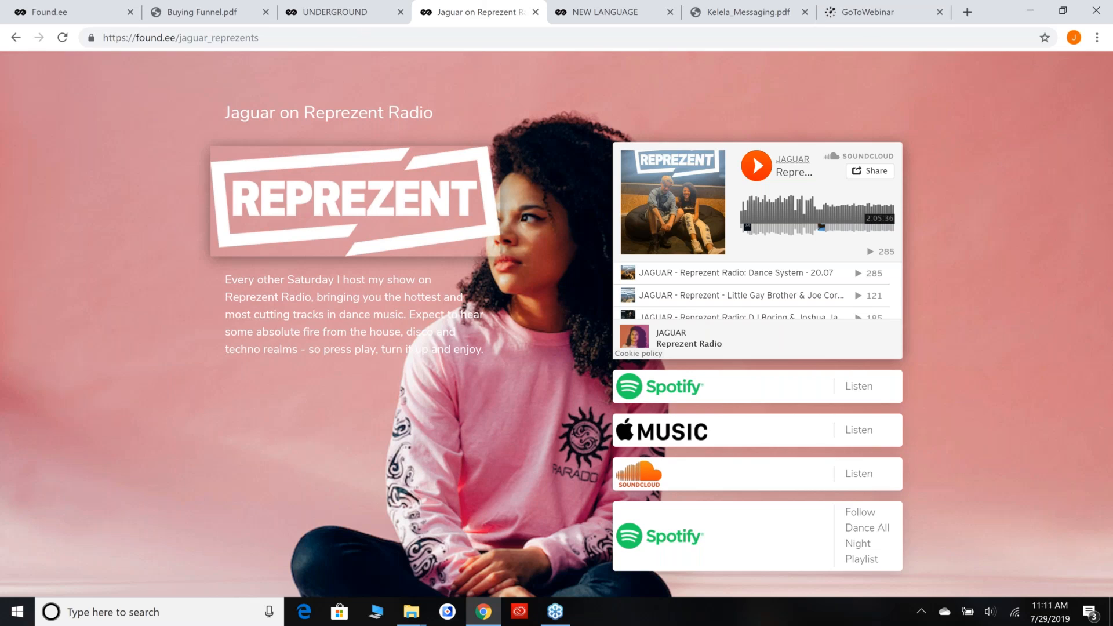
click(763, 175)
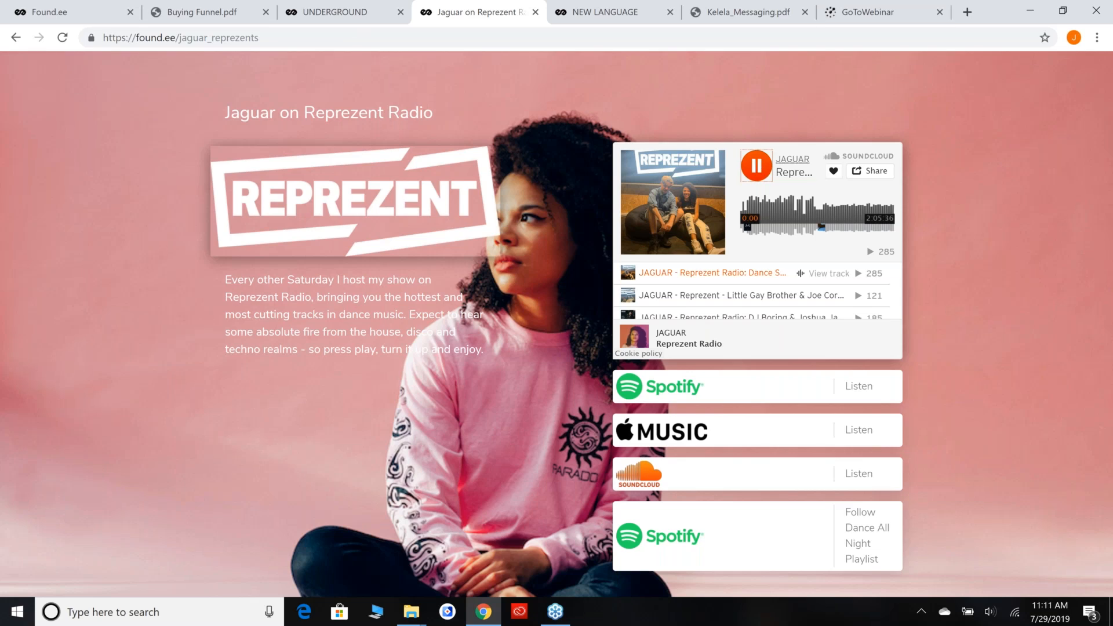
click(763, 175)
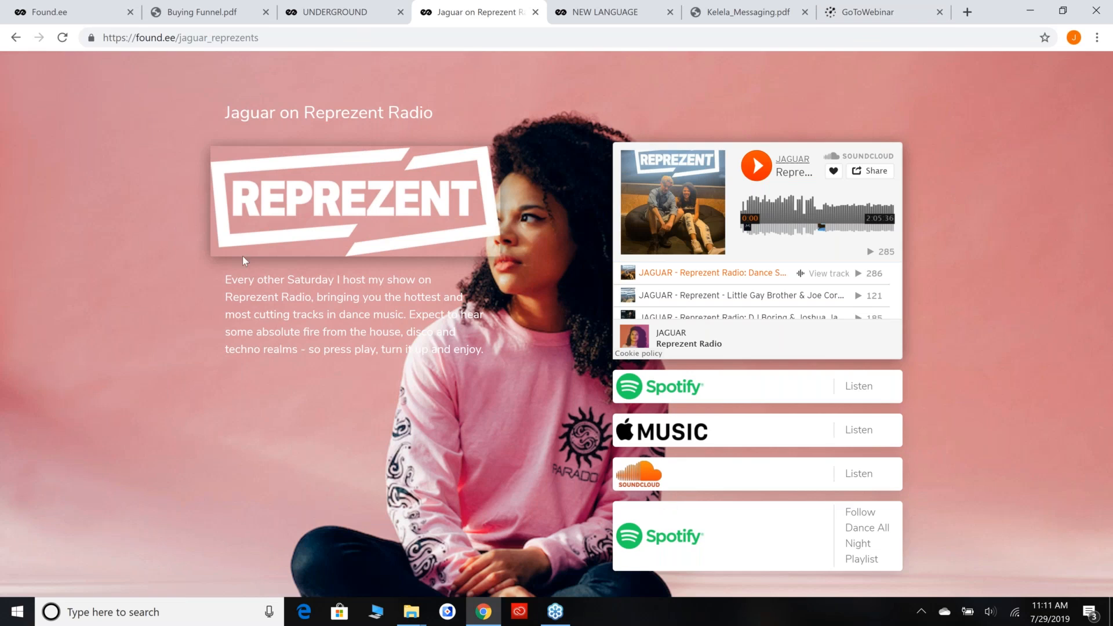
drag(227, 278, 507, 352)
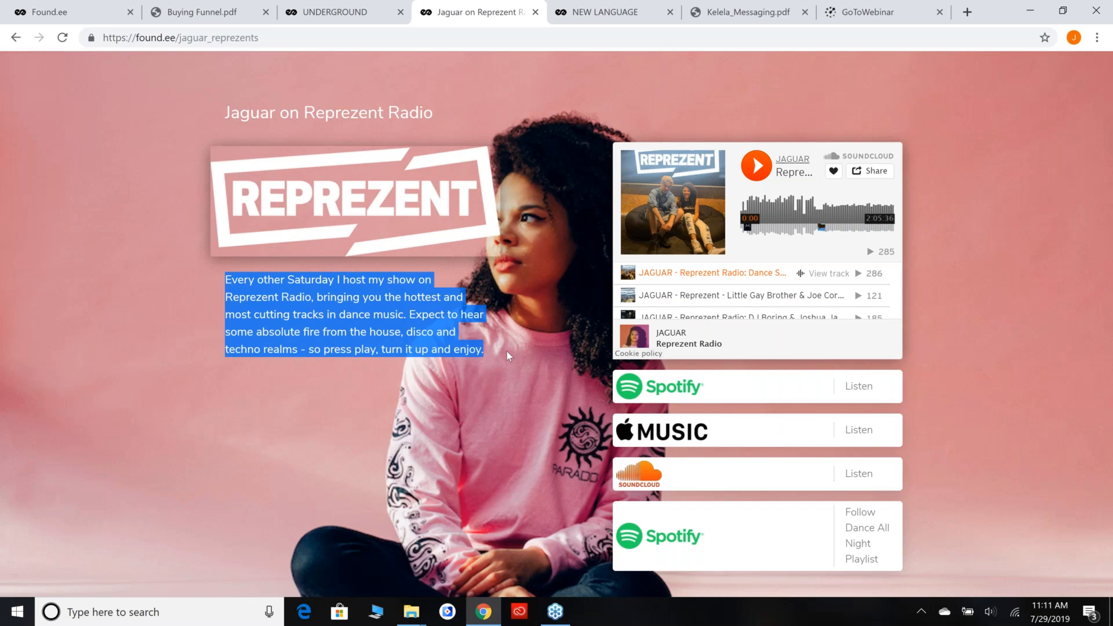
click(507, 352)
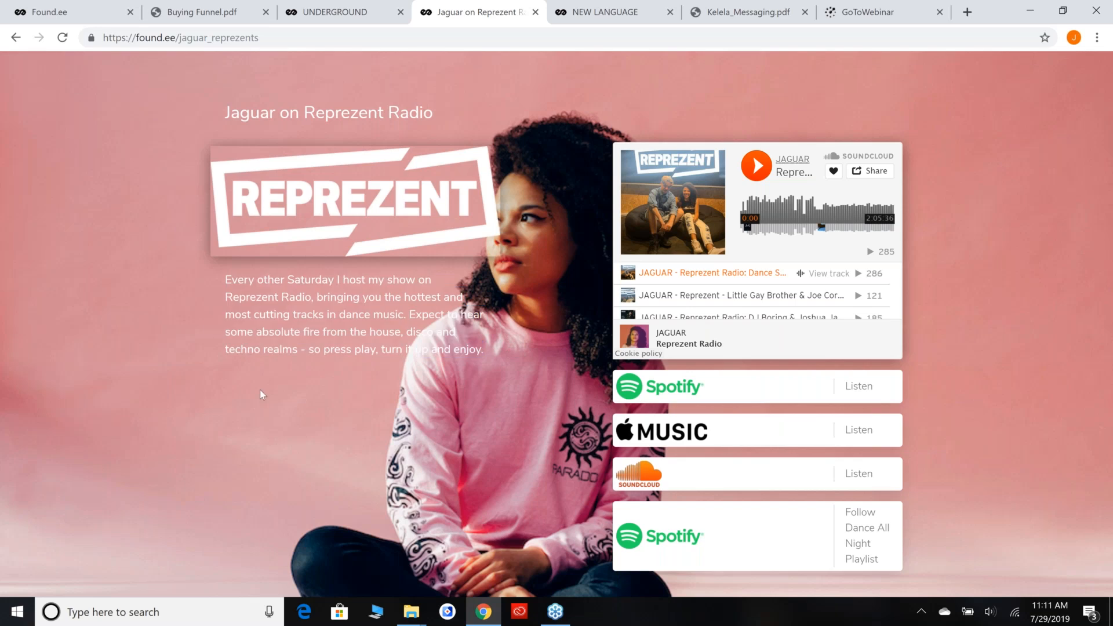
drag(226, 277, 518, 366)
click(516, 362)
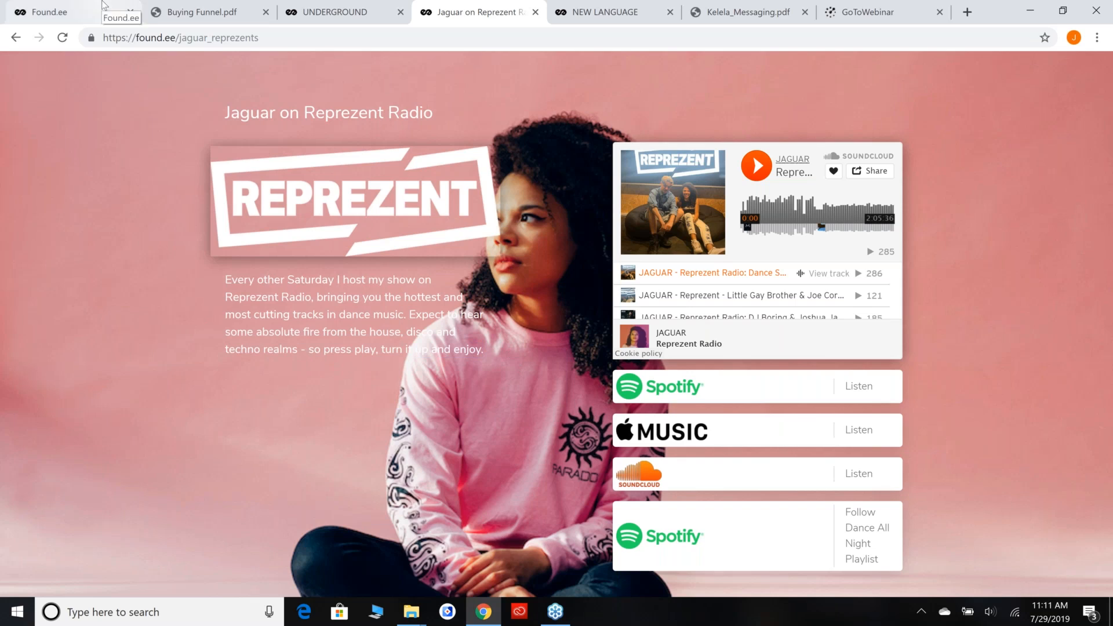
- Compare the Found.ee page builder with the published Jaguar page, and open the Embeds section
click(121, 18)
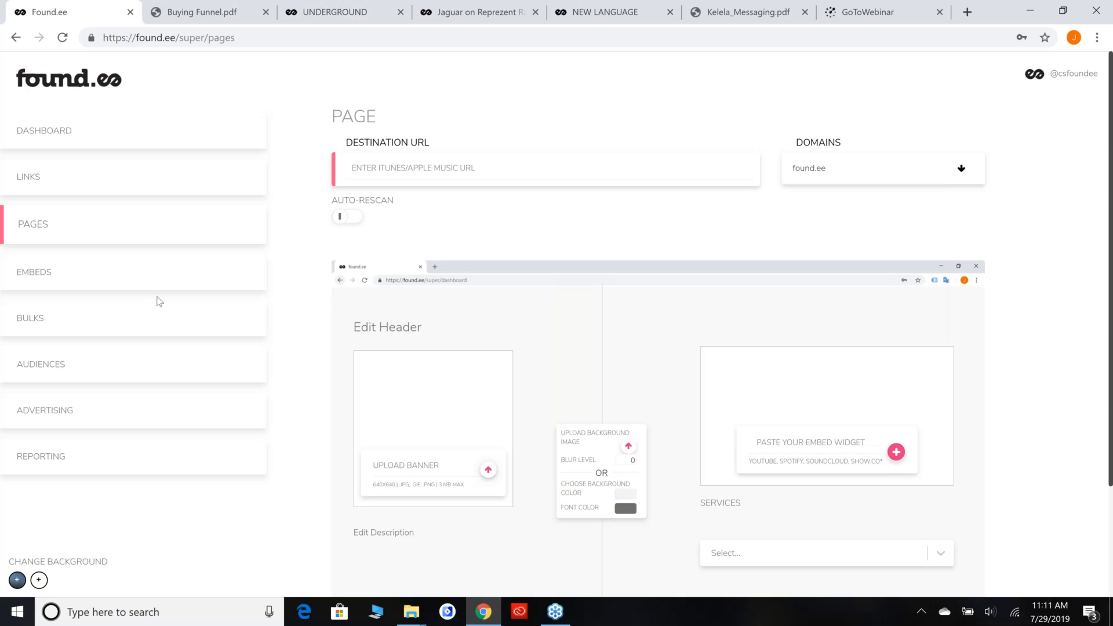
click(520, 8)
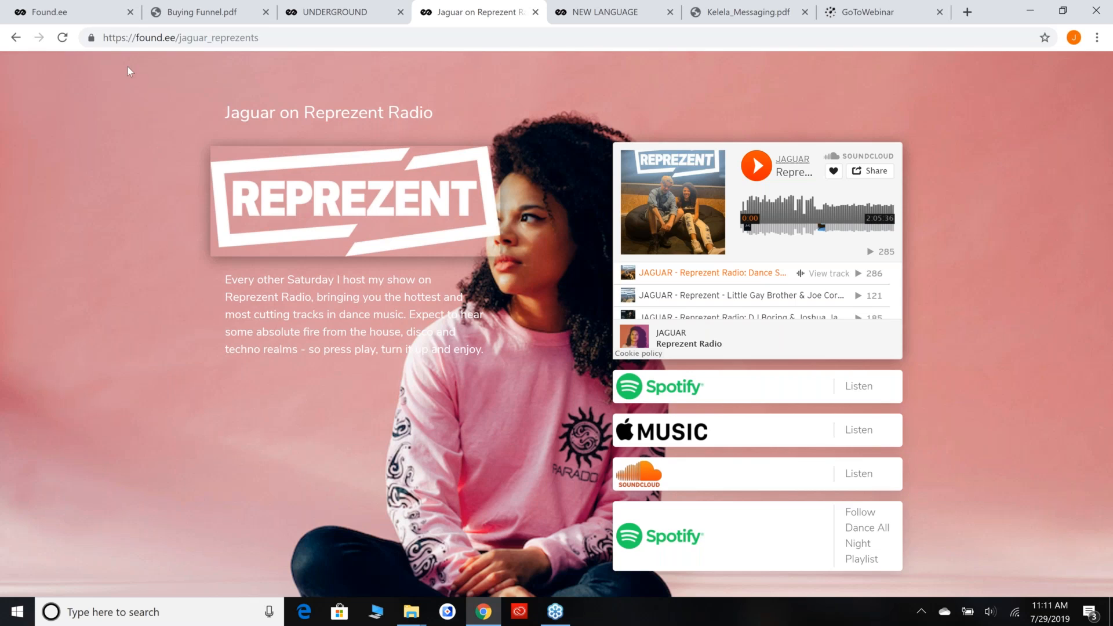
click(98, 4)
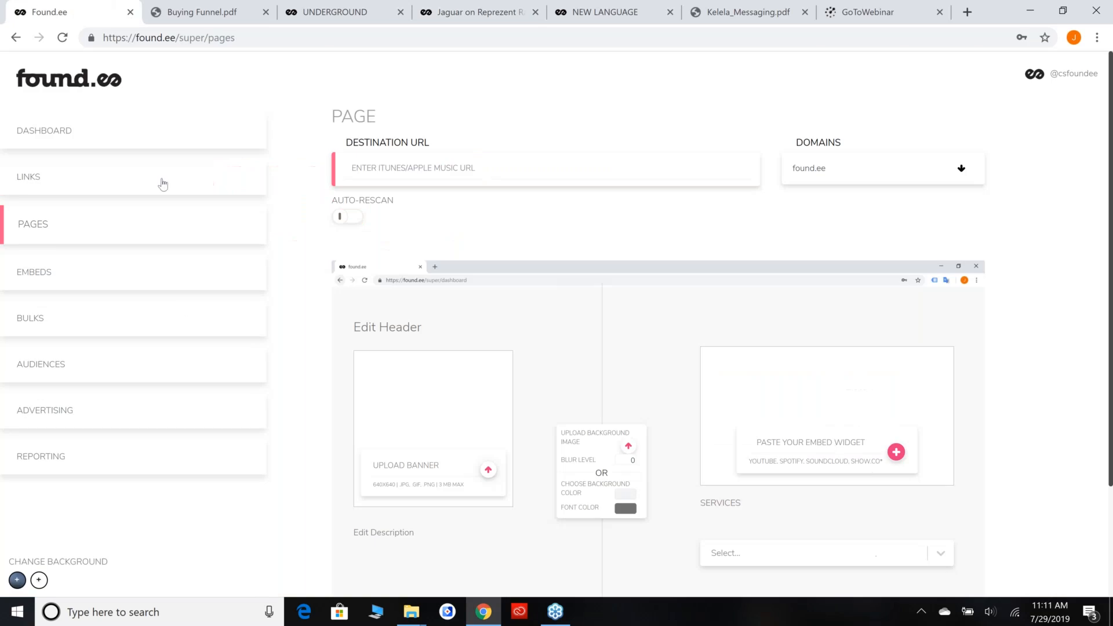
click(150, 274)
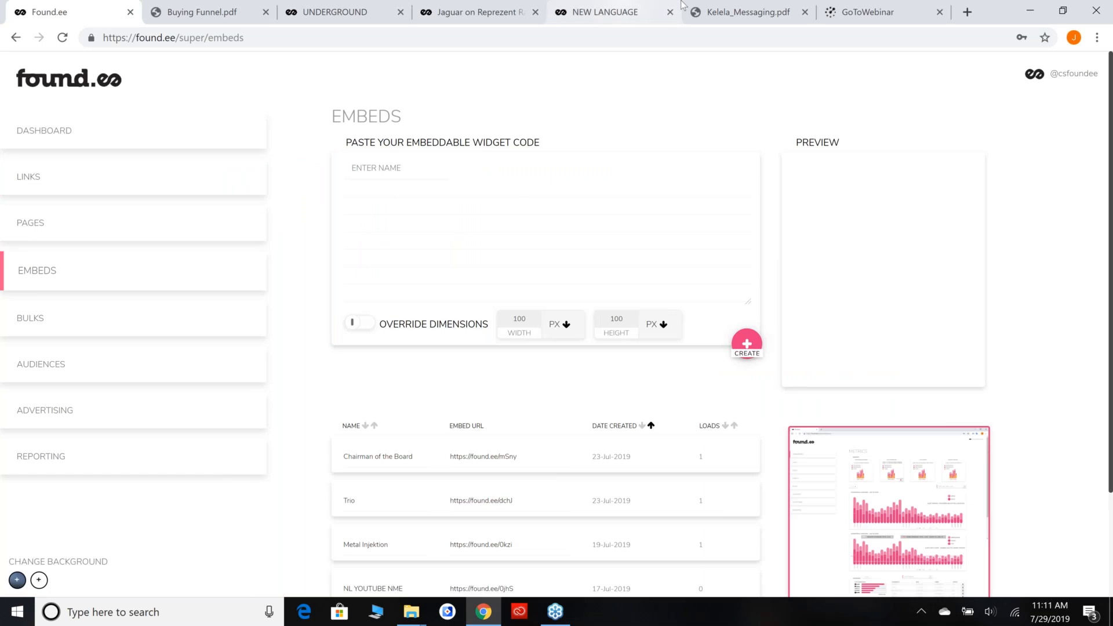
- Open the NEW LANGUAGE - Come Alive video on YouTube in a new browser tab and pause it
click(966, 12)
text(youtube)
key(Down)
key(Down)
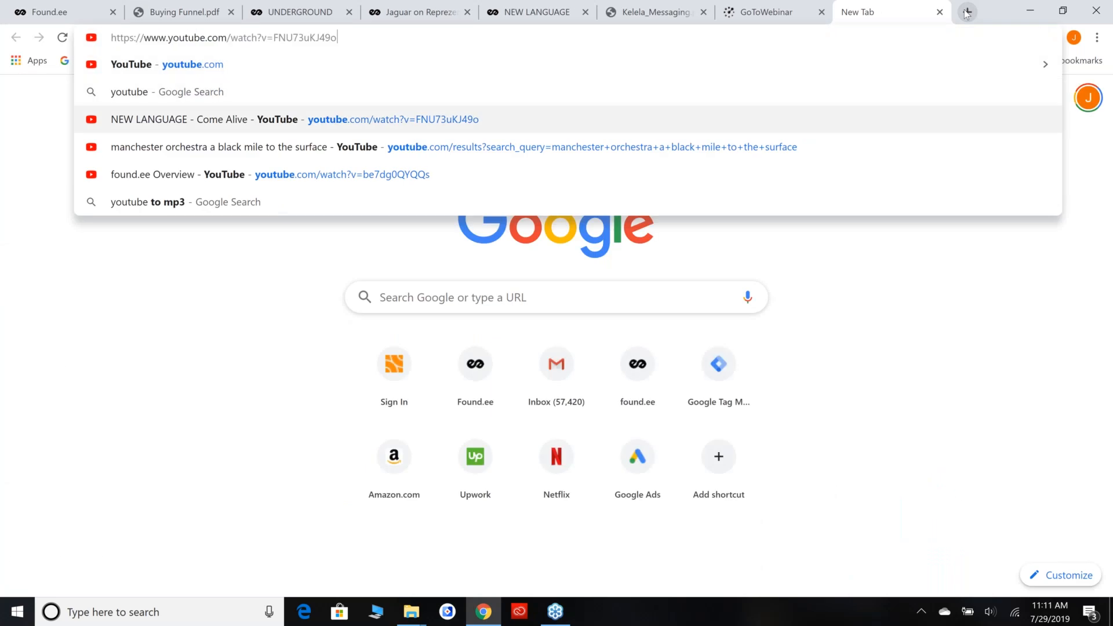
key(Return)
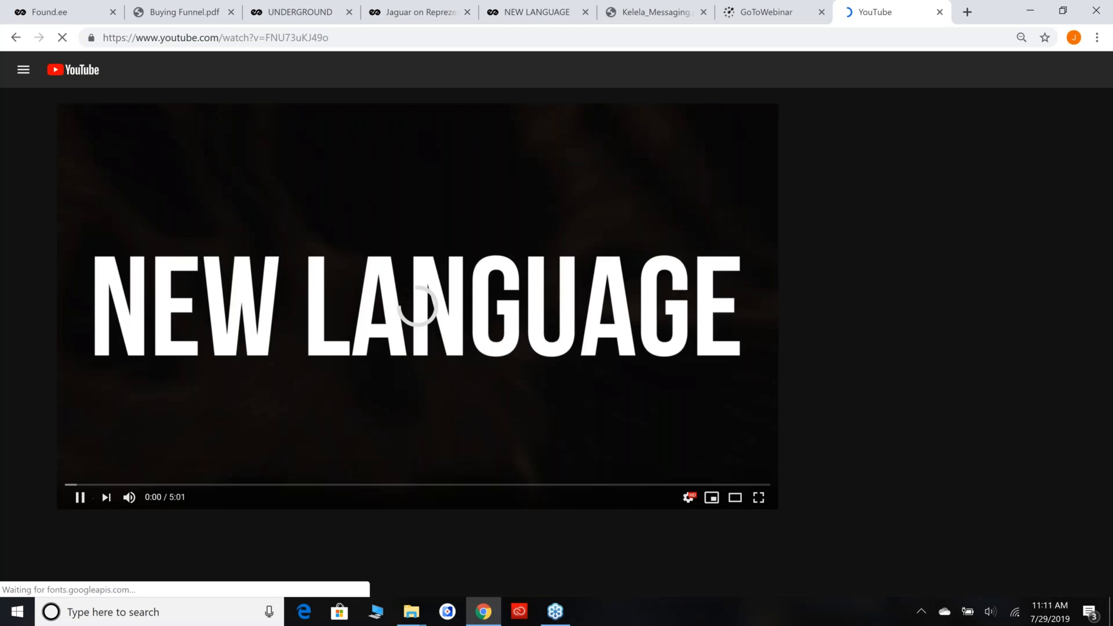
click(80, 498)
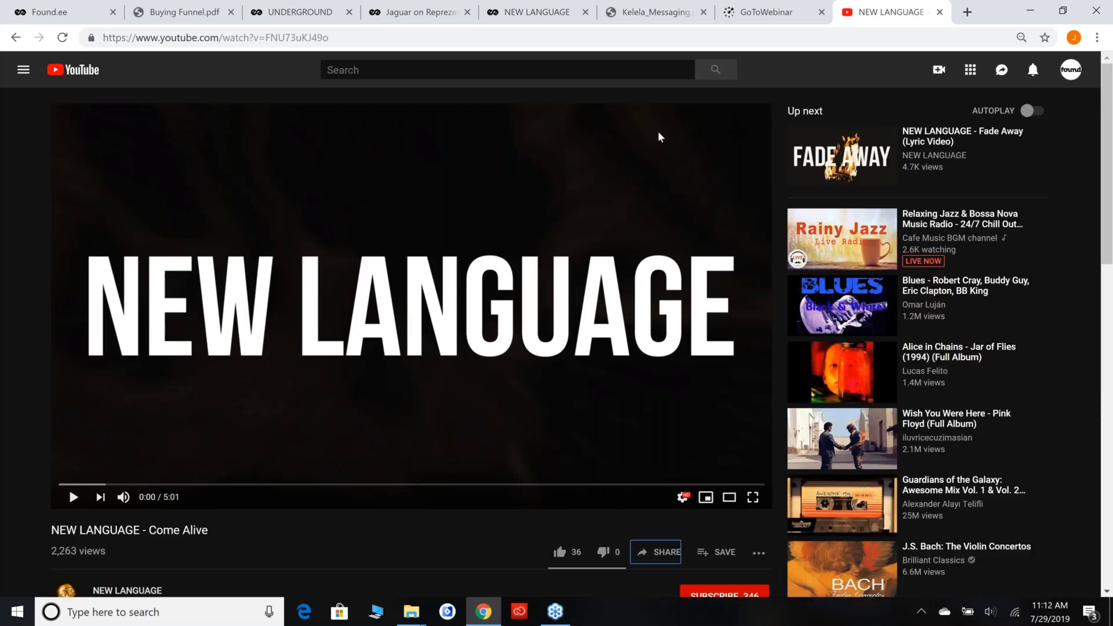
- Open the Come Alive video's embed sharing option and copy its full iframe code
click(661, 552)
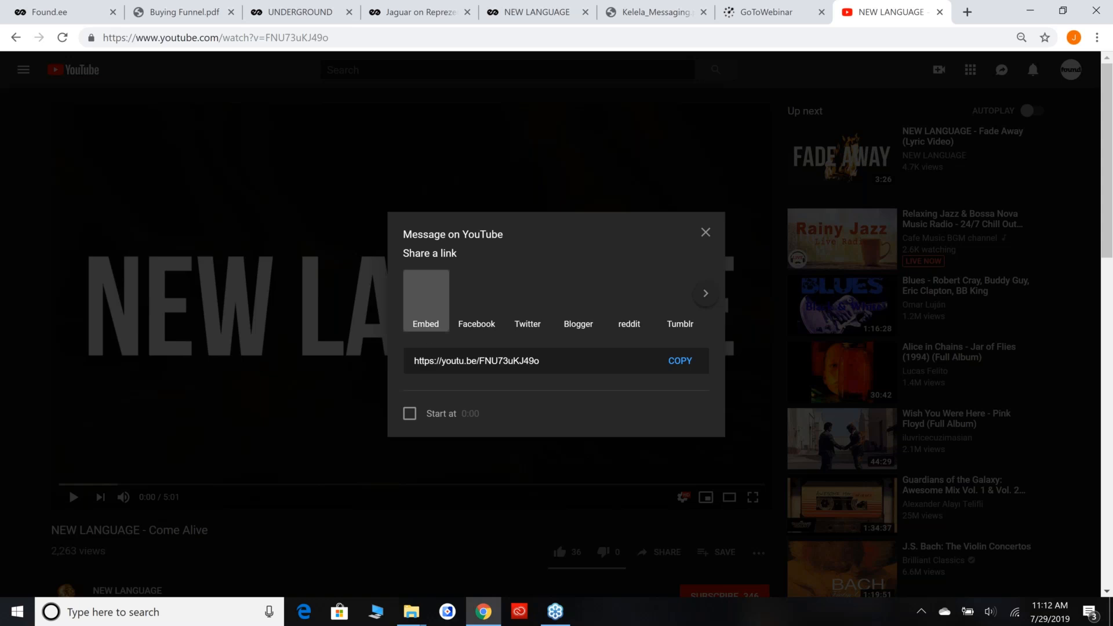
click(426, 328)
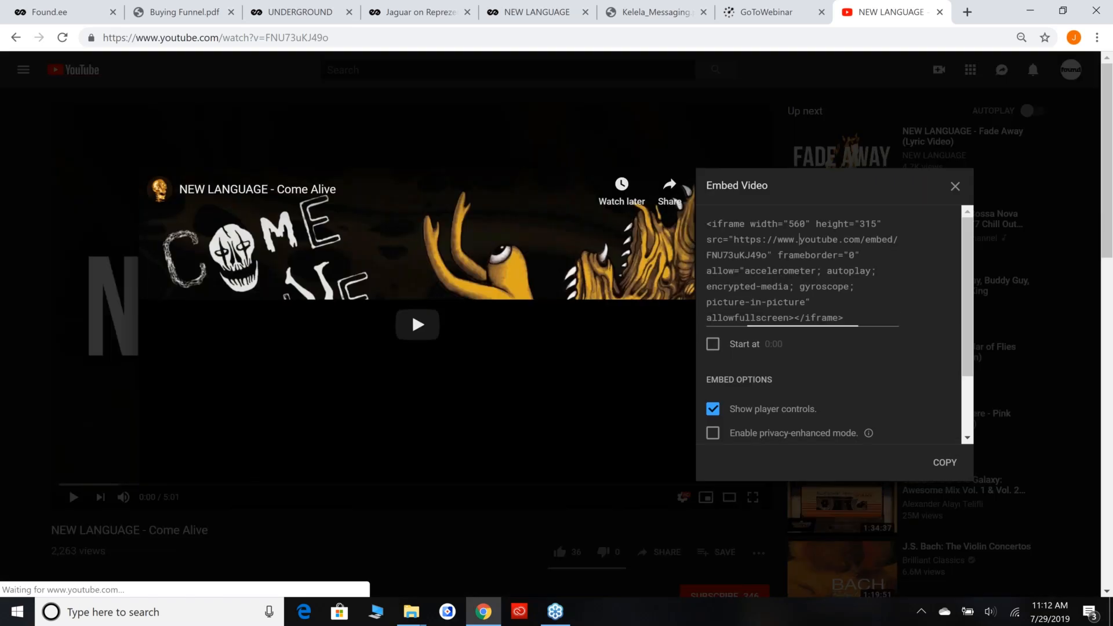
click(800, 239)
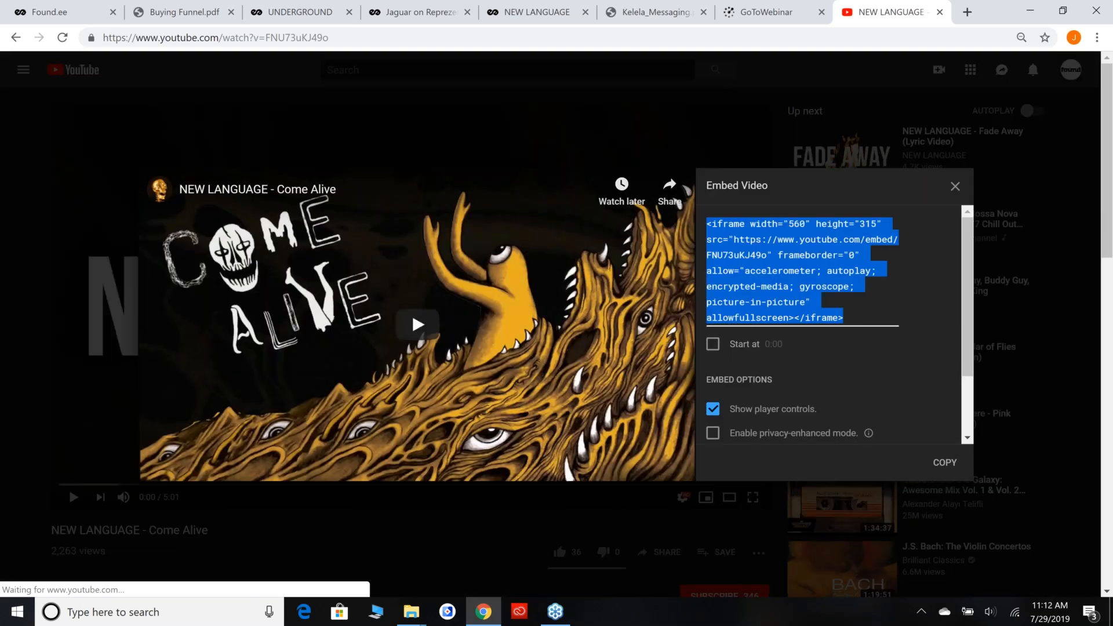
- Back in Found.ee, paste the video's iframe code into a new embed, name it NEW LANGUAGE and create it
click(76, 12)
click(435, 191)
key(ctrl+v)
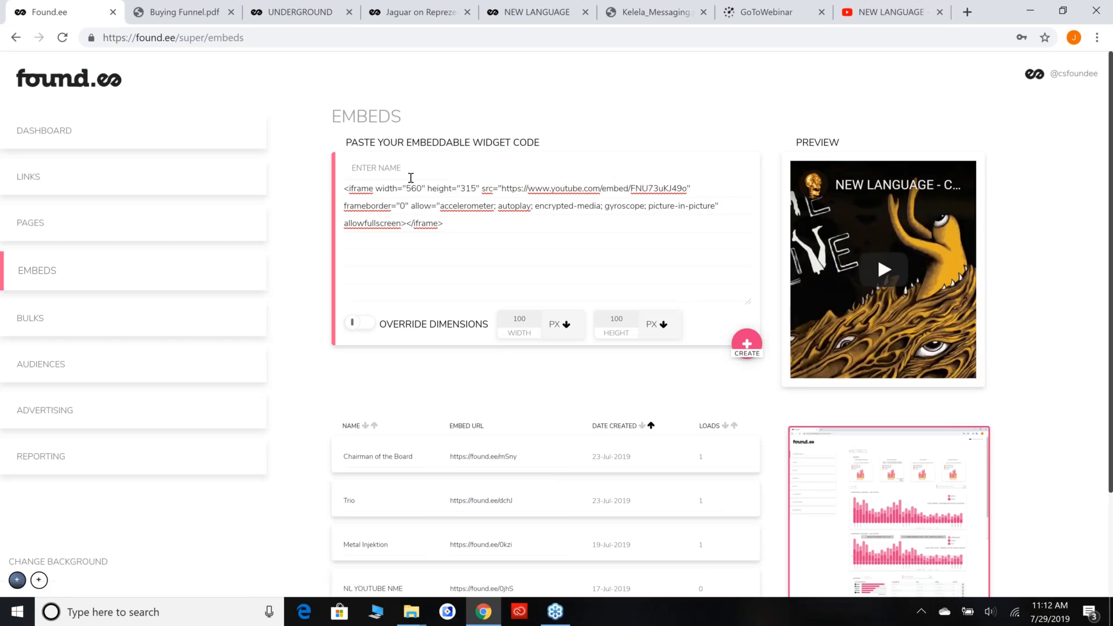
click(410, 178)
text(NEW LANGUAGE)
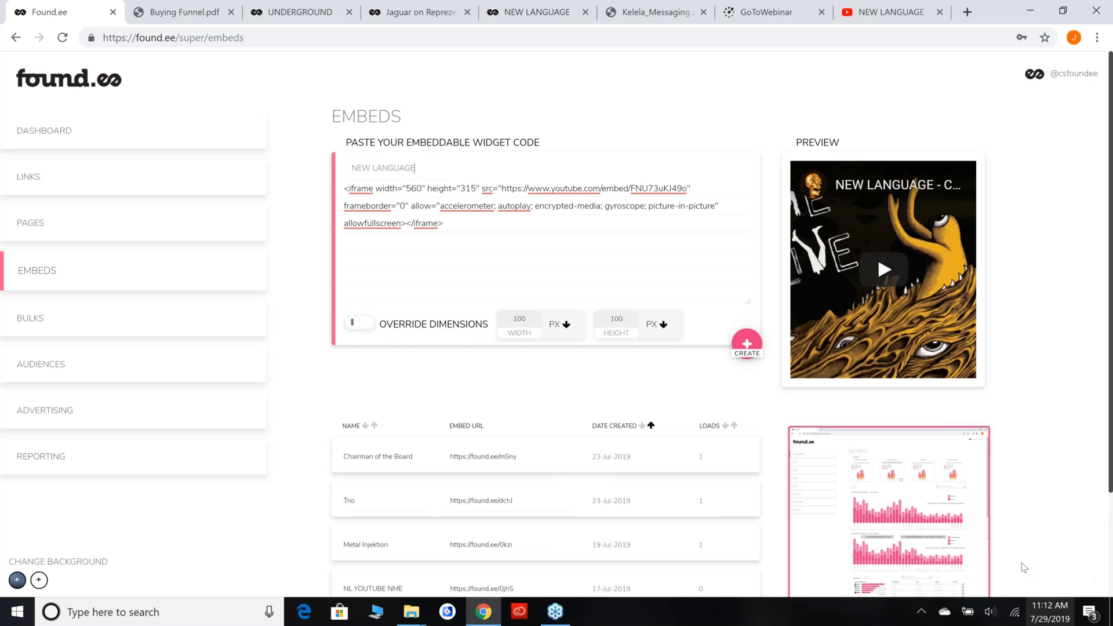
click(629, 238)
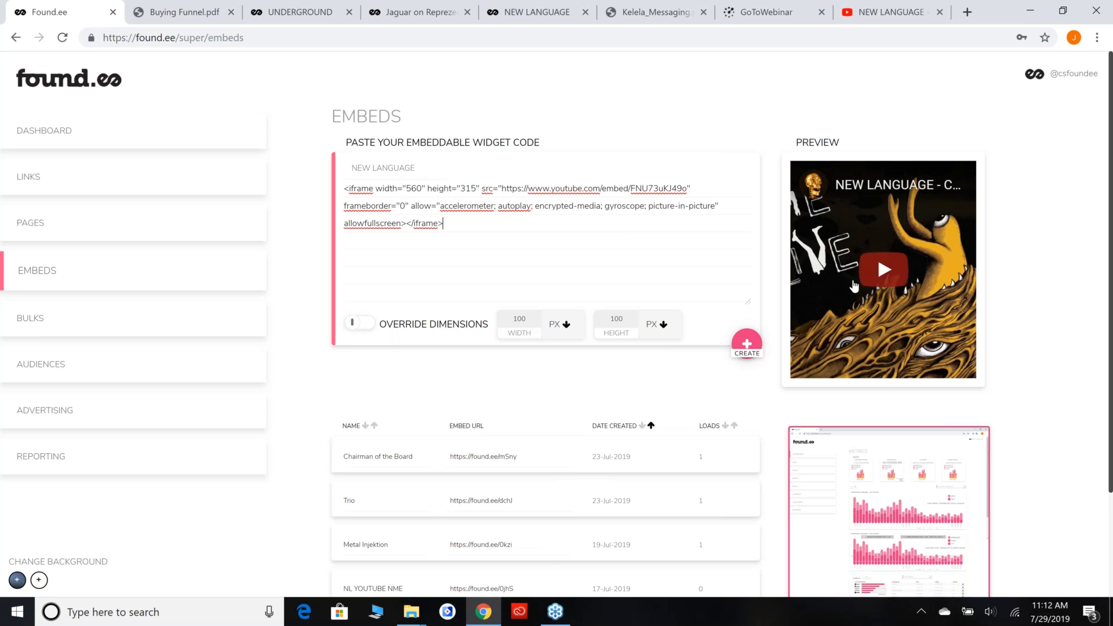
click(748, 343)
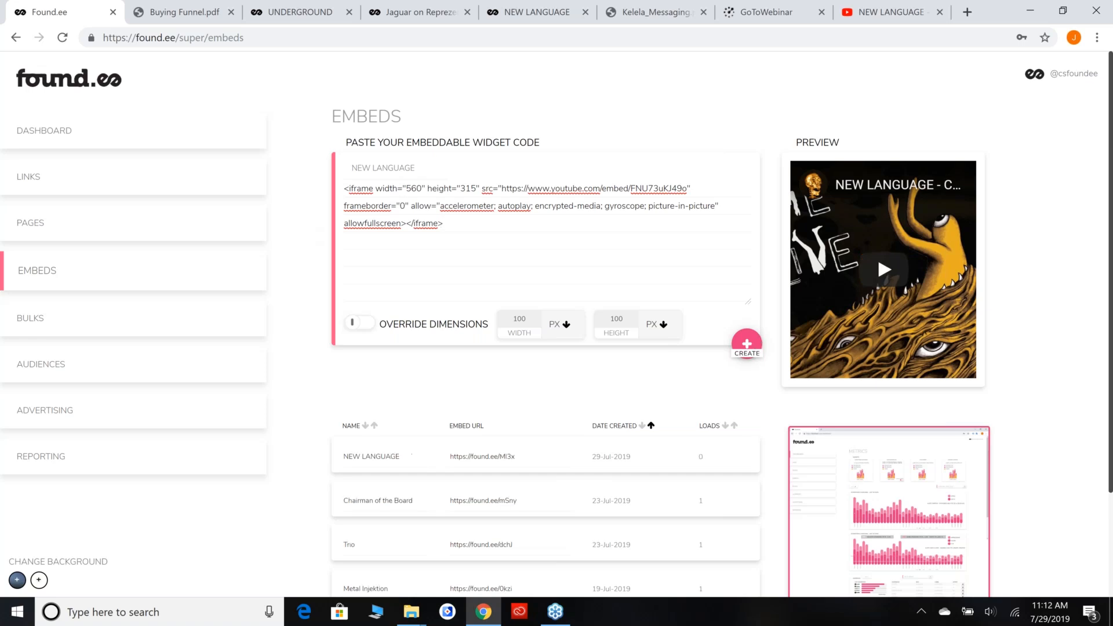
- Expand the new NEW LANGUAGE embed in the list and highlight its generated embed code
click(577, 461)
drag(542, 529, 331, 480)
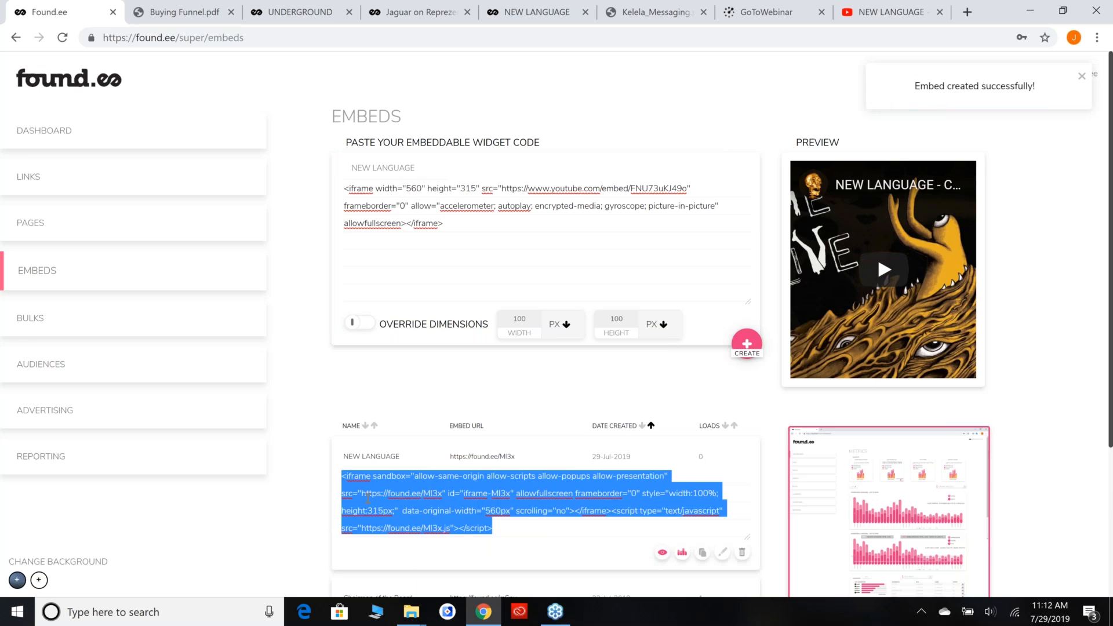
click(342, 478)
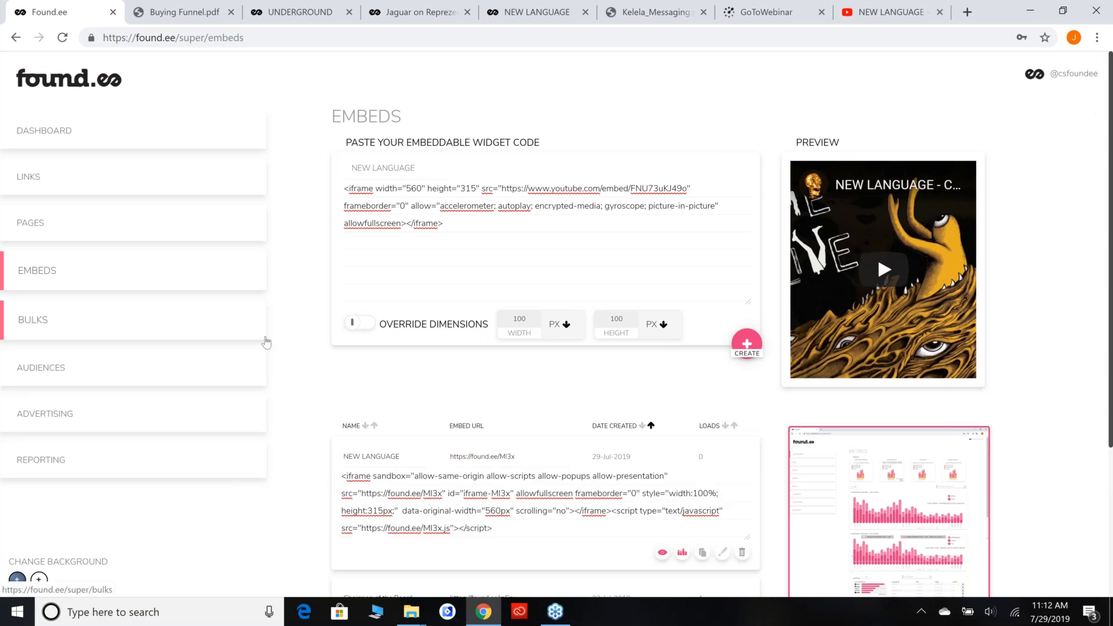
- Return to the Dashboard and review the audience growth figures and the destination URL field
click(215, 139)
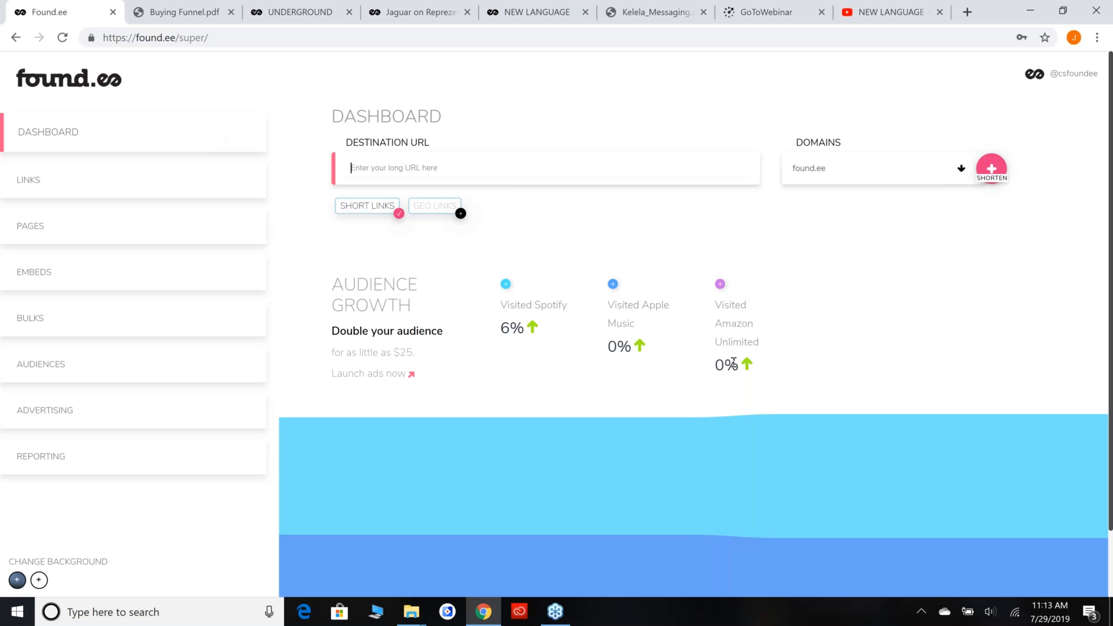
click(856, 342)
click(709, 170)
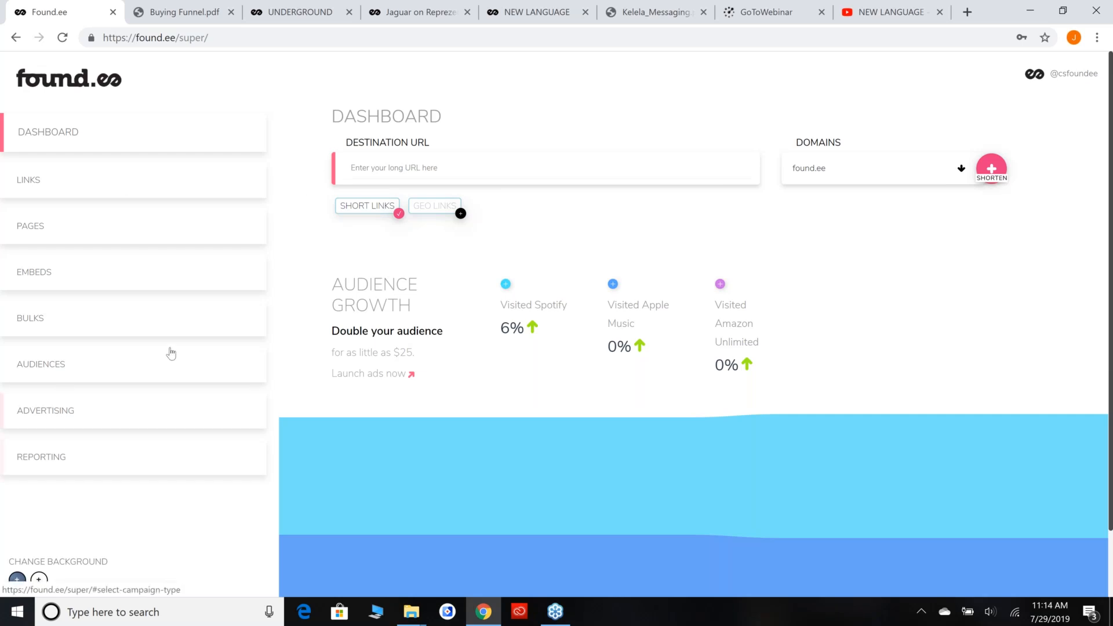
- Open the Audiences section and examine the streaming, physical and ticketing groups and the list of audiences with their sizes
click(170, 353)
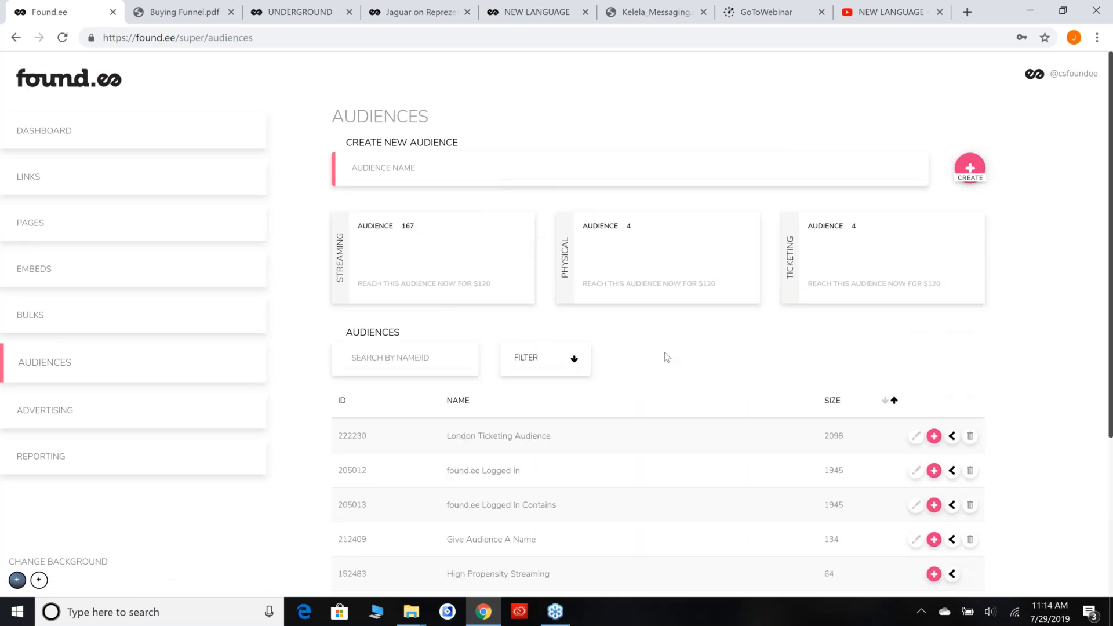
scroll(667, 357, down, 1)
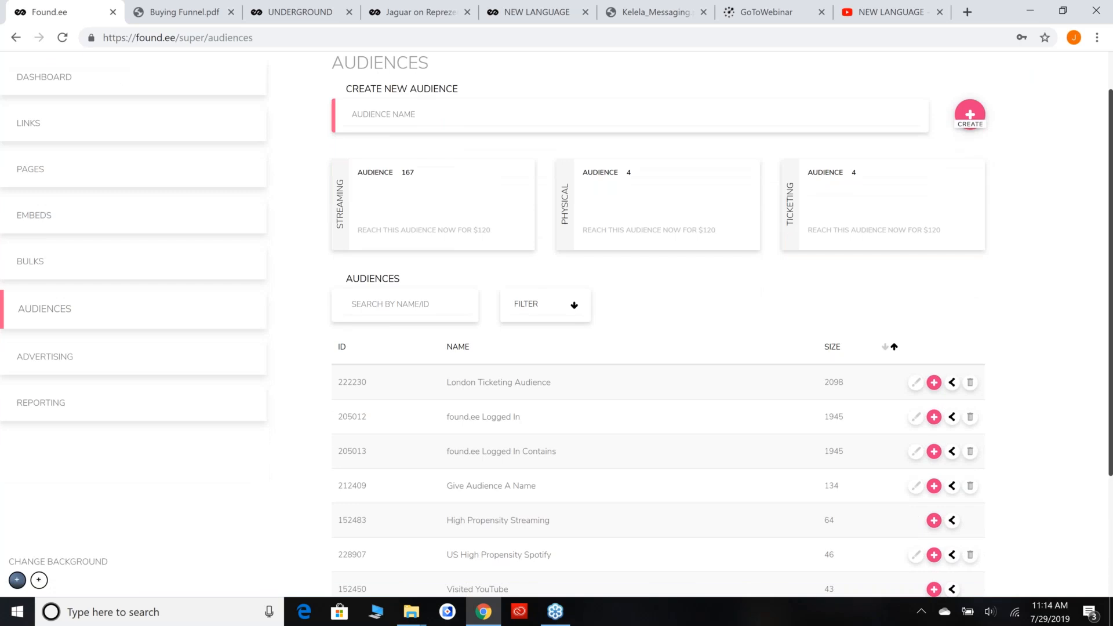
scroll(556, 325, up, 1)
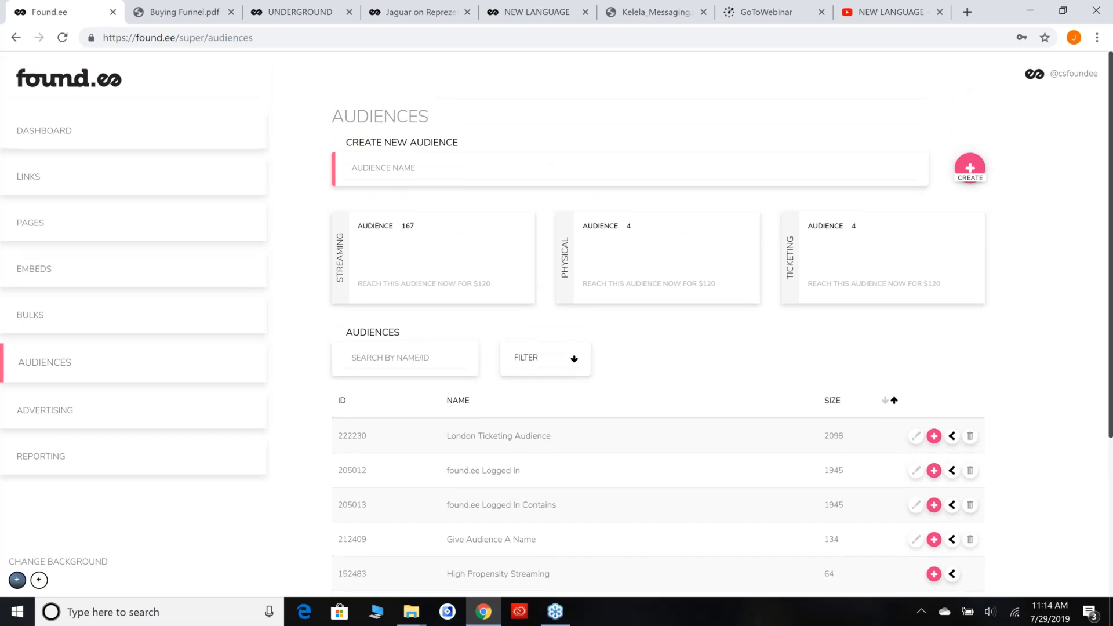
scroll(658, 324, down, 1)
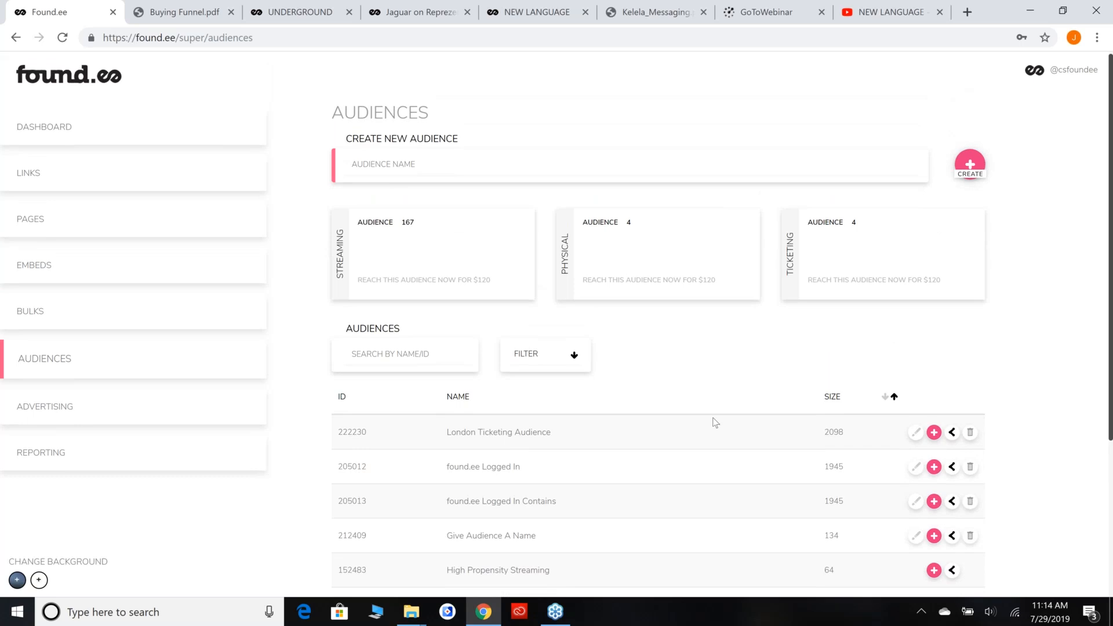
click(451, 355)
scroll(721, 400, down, 2)
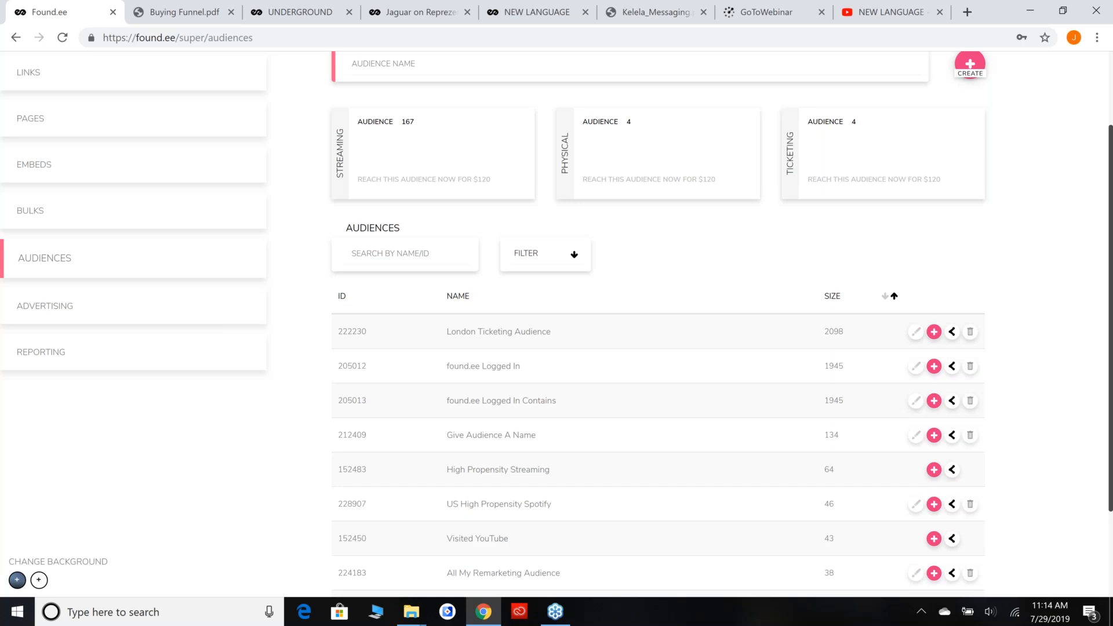
scroll(557, 325, up, 1)
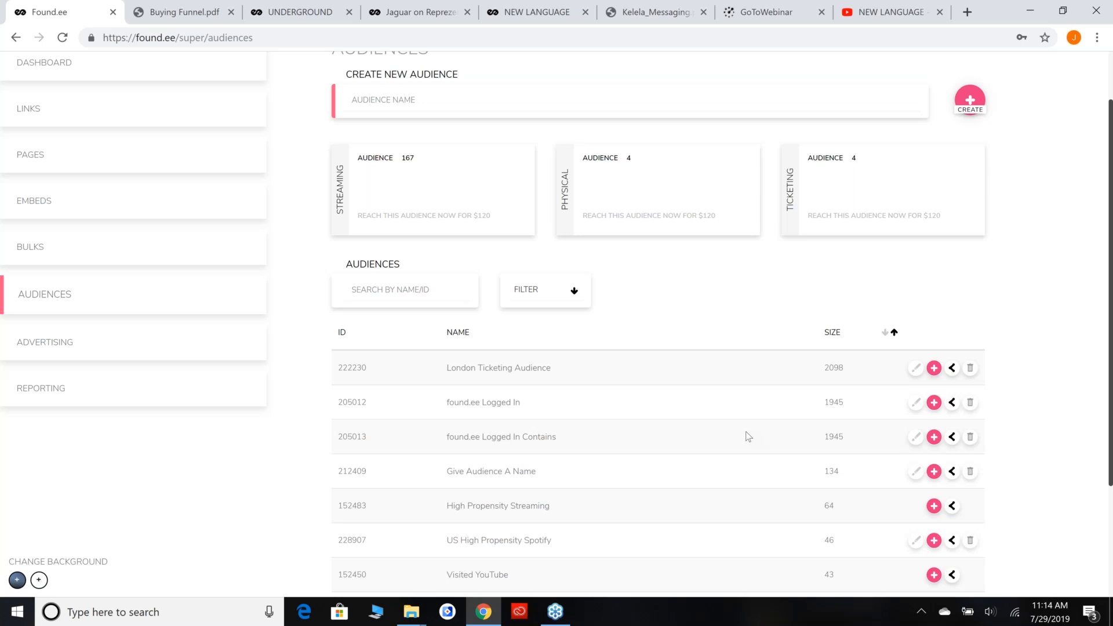
scroll(747, 437, down, 1)
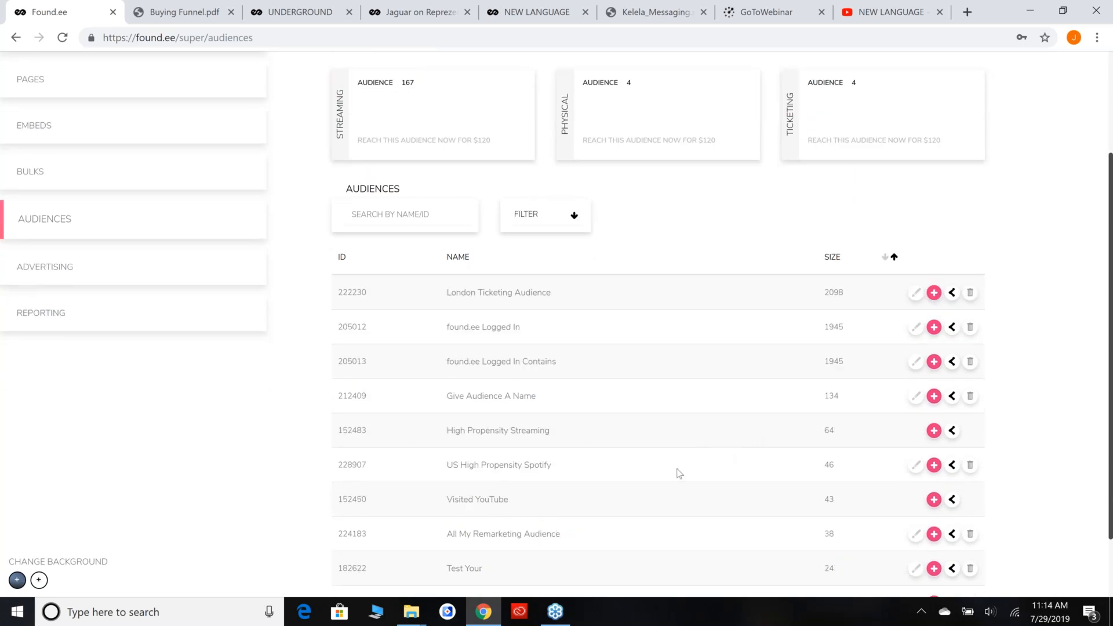
scroll(771, 325, up, 1)
scroll(765, 331, up, 1)
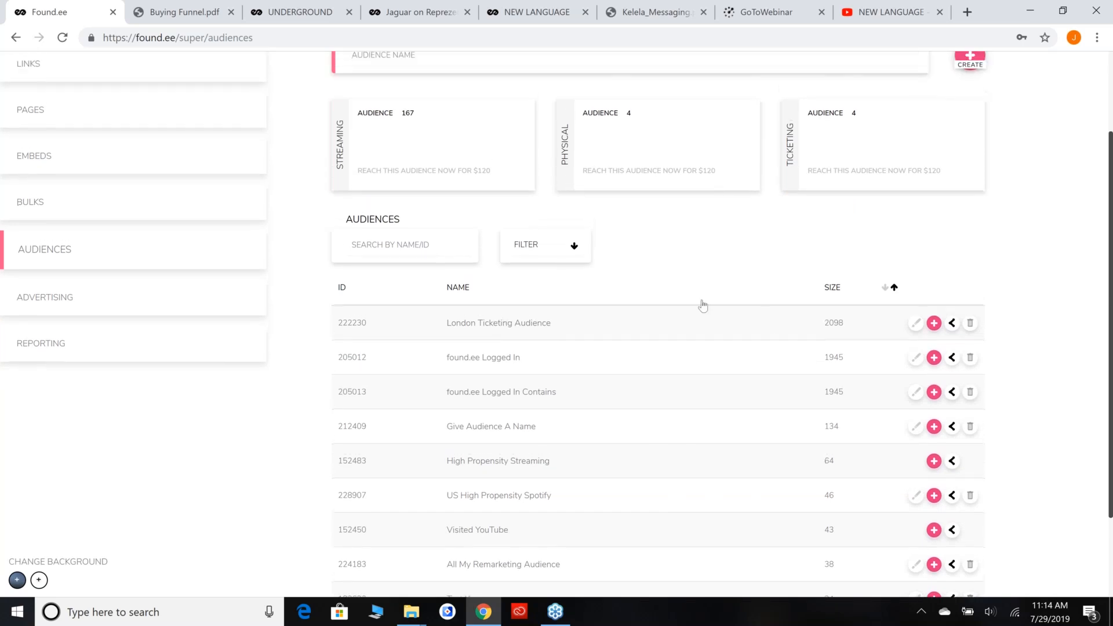
scroll(702, 306, up, 2)
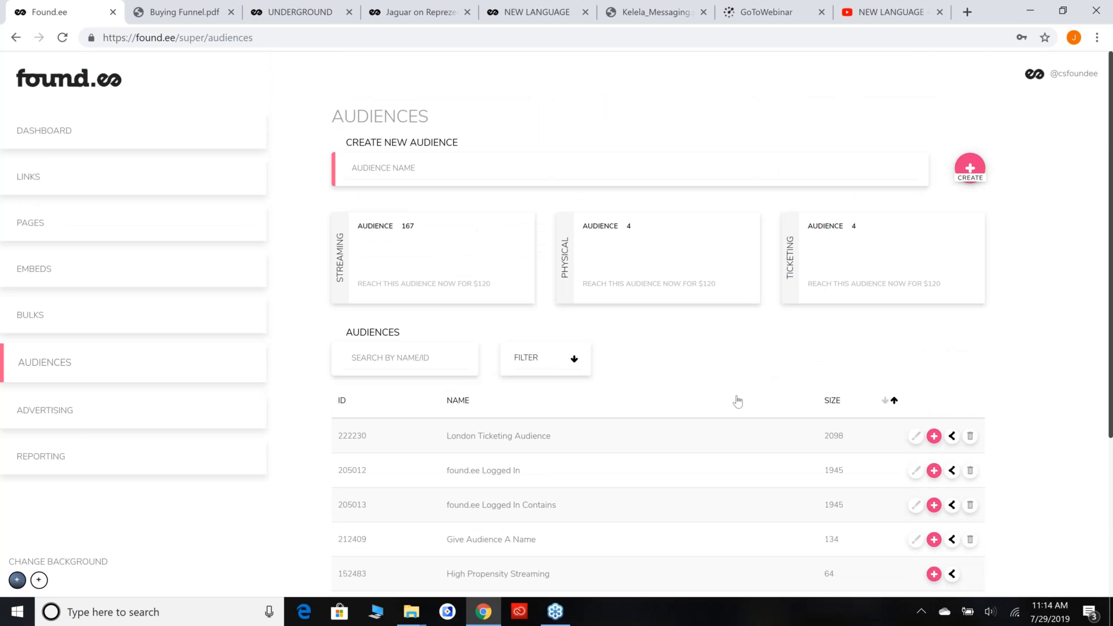
- Examine the audience list and sizes, and view the access-sharing settings of the Visited YouTube audience before closing them
scroll(737, 399, down, 1)
scroll(812, 380, up, 1)
scroll(749, 457, down, 1)
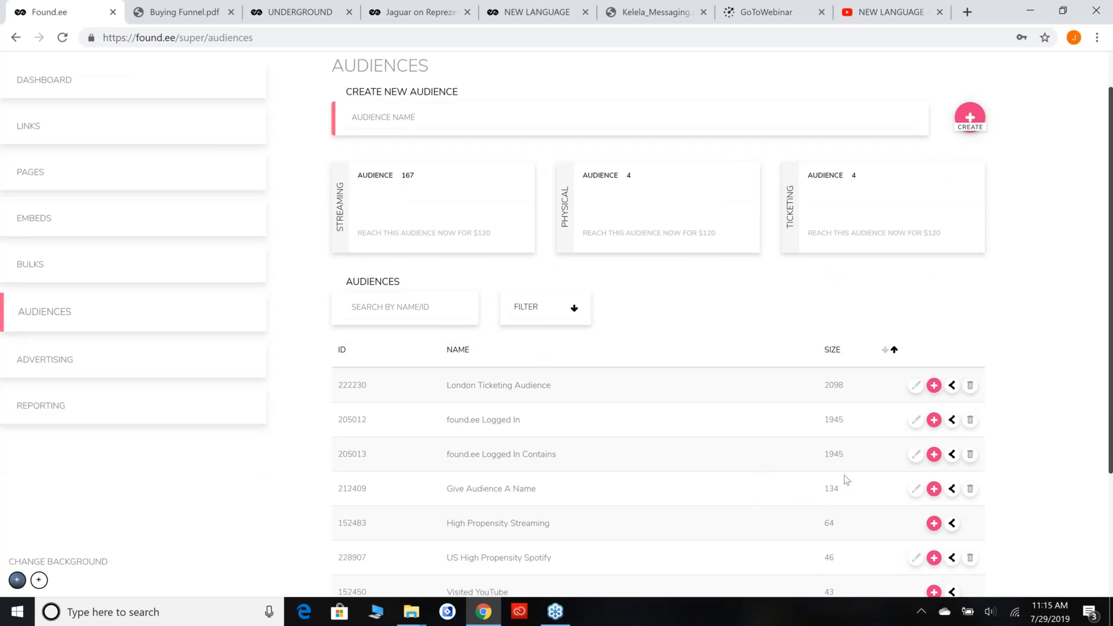
scroll(847, 480, down, 1)
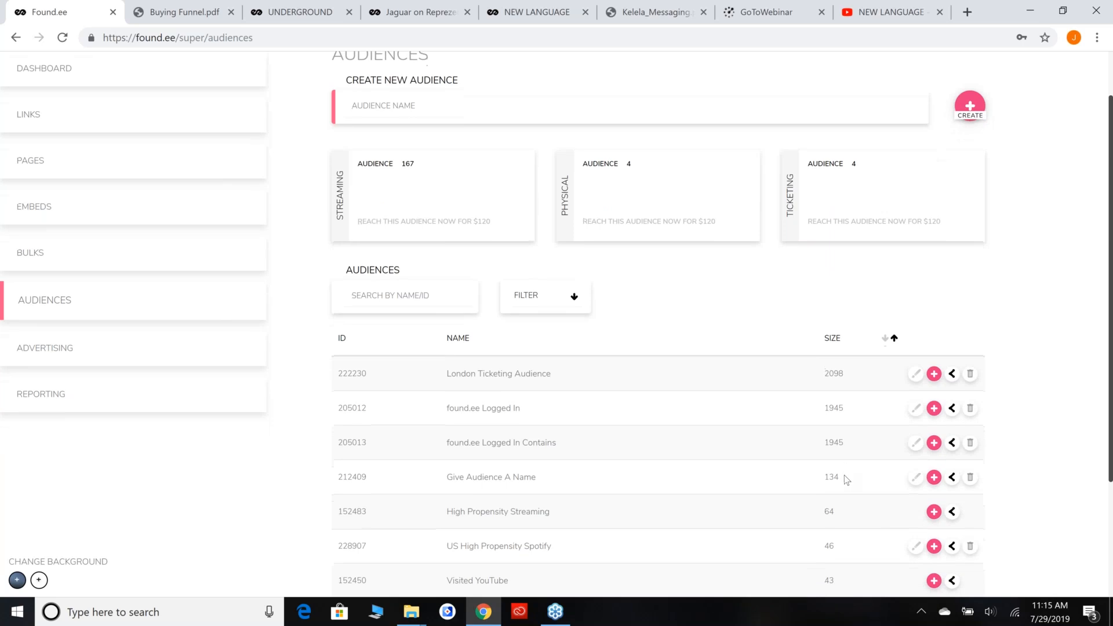
scroll(846, 481, up, 1)
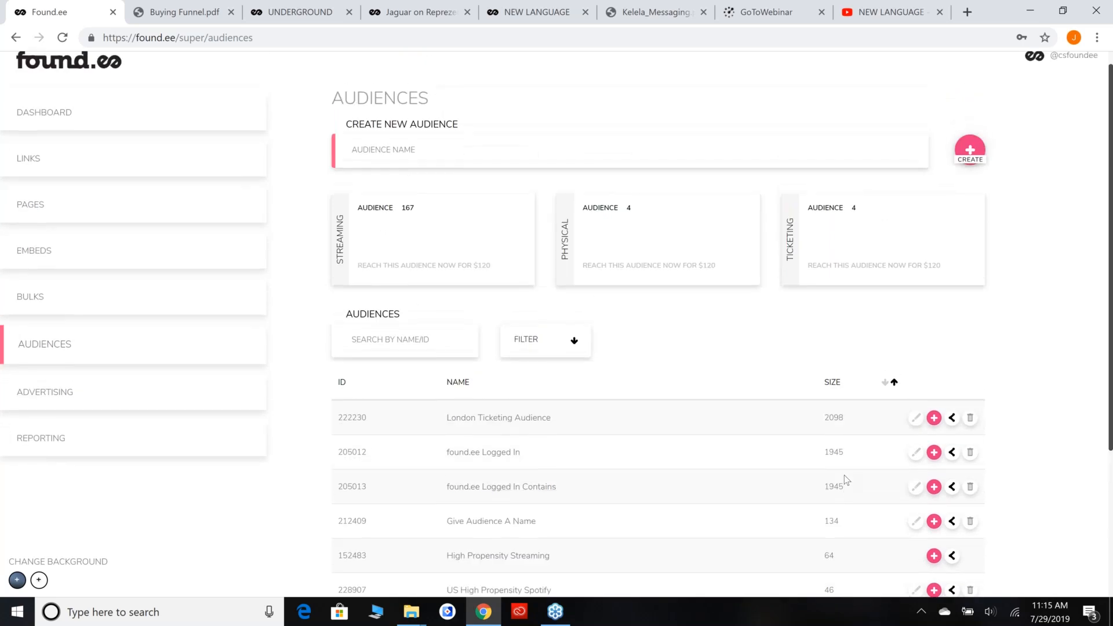
scroll(829, 458, down, 1)
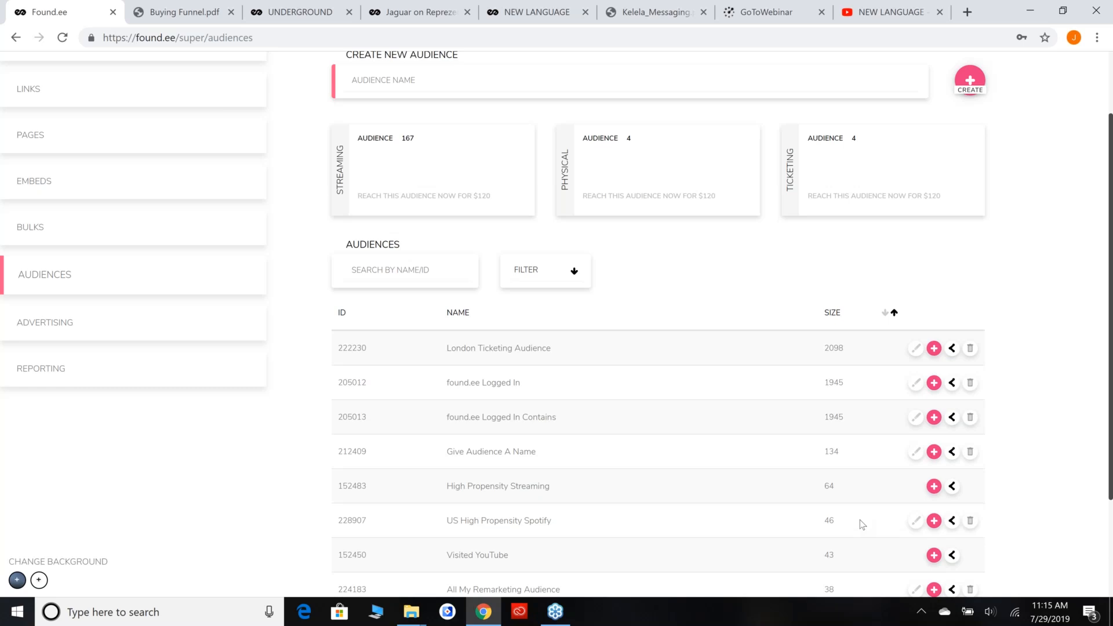
click(953, 557)
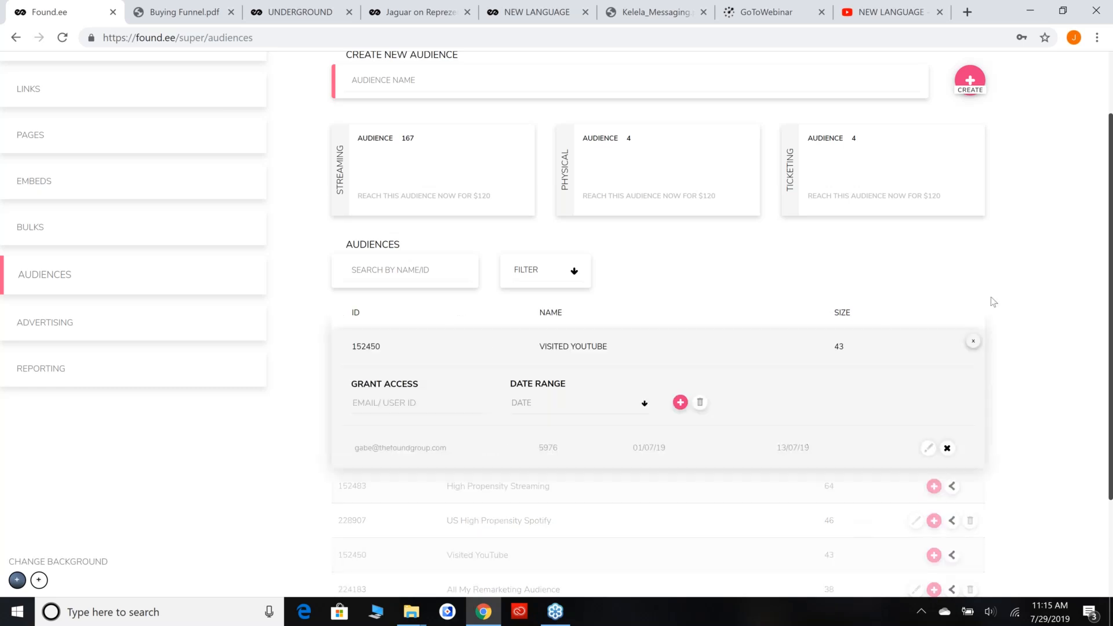
click(973, 346)
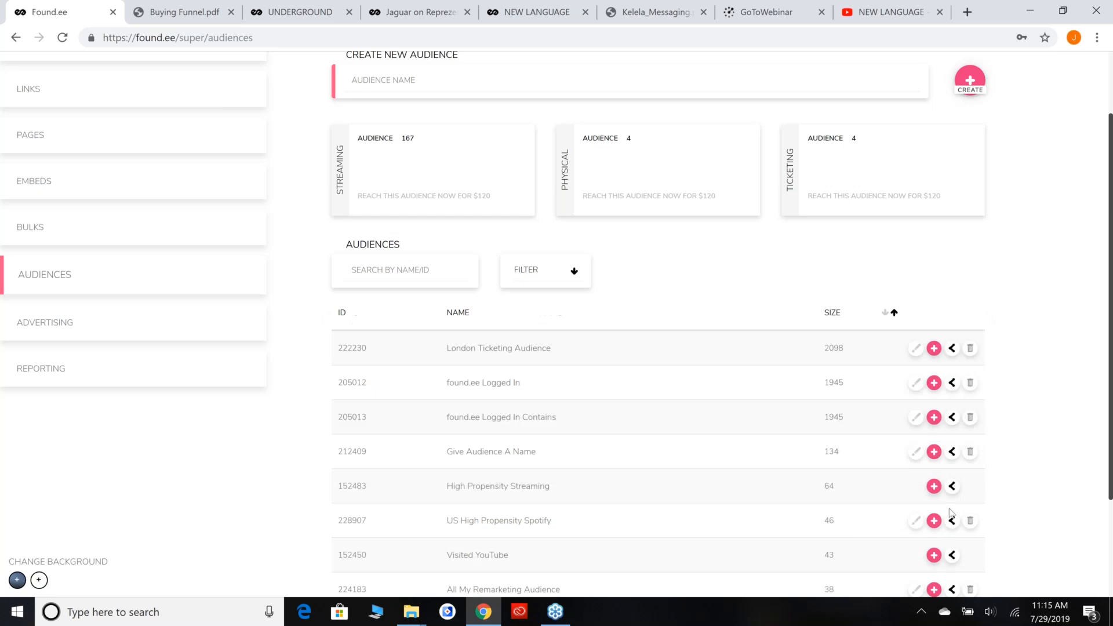
- View the remarketing campaign setup for the Visited YouTube audience, and close it to return to the Dashboard
click(934, 555)
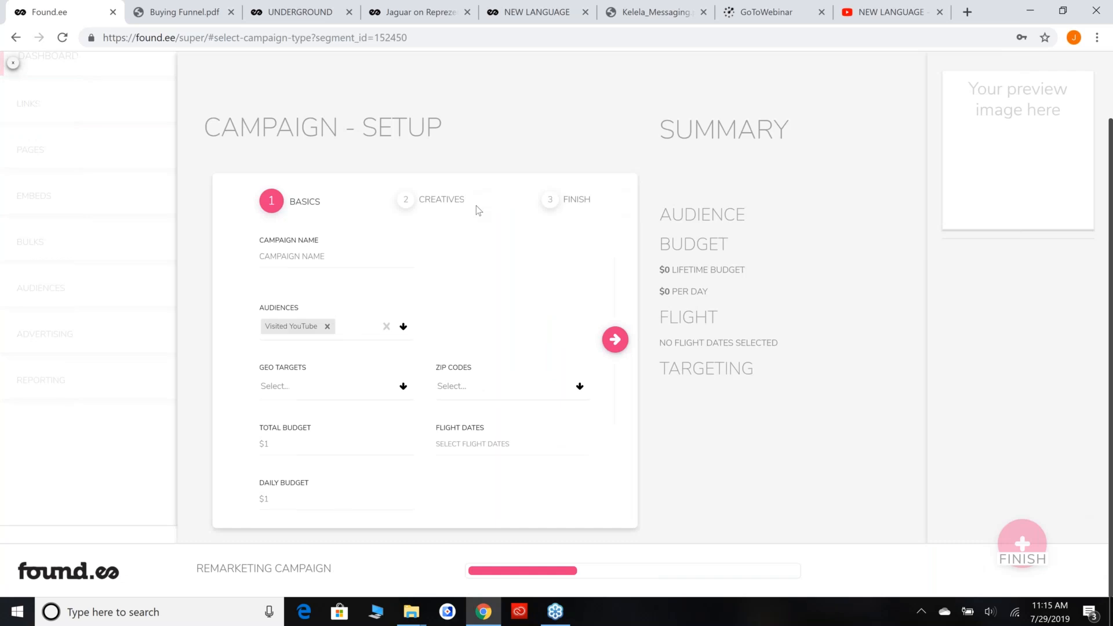
click(17, 62)
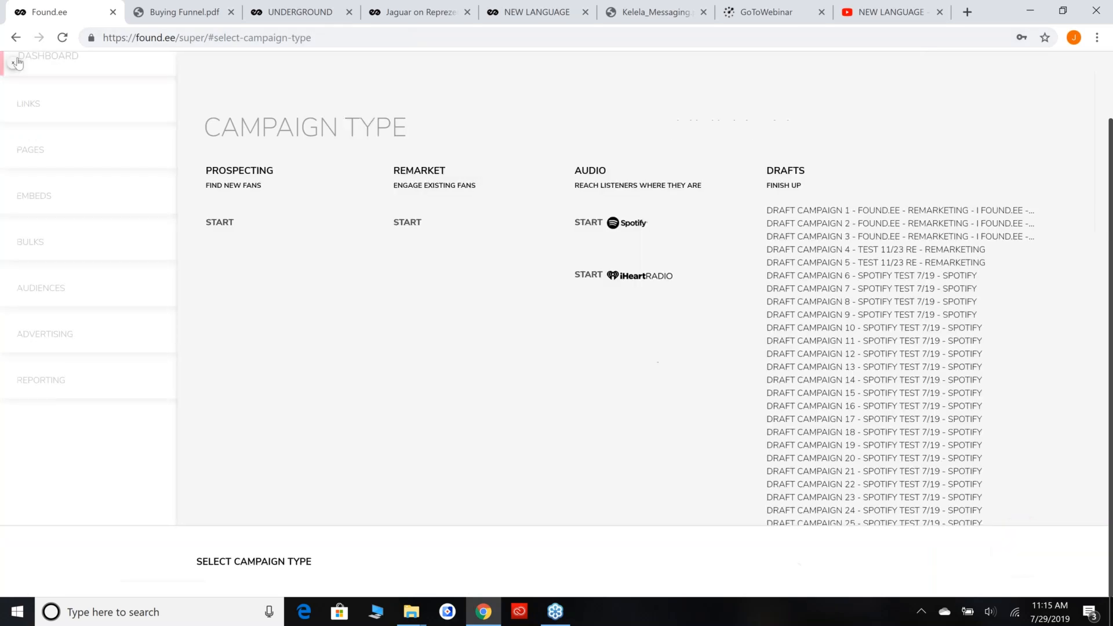
click(17, 62)
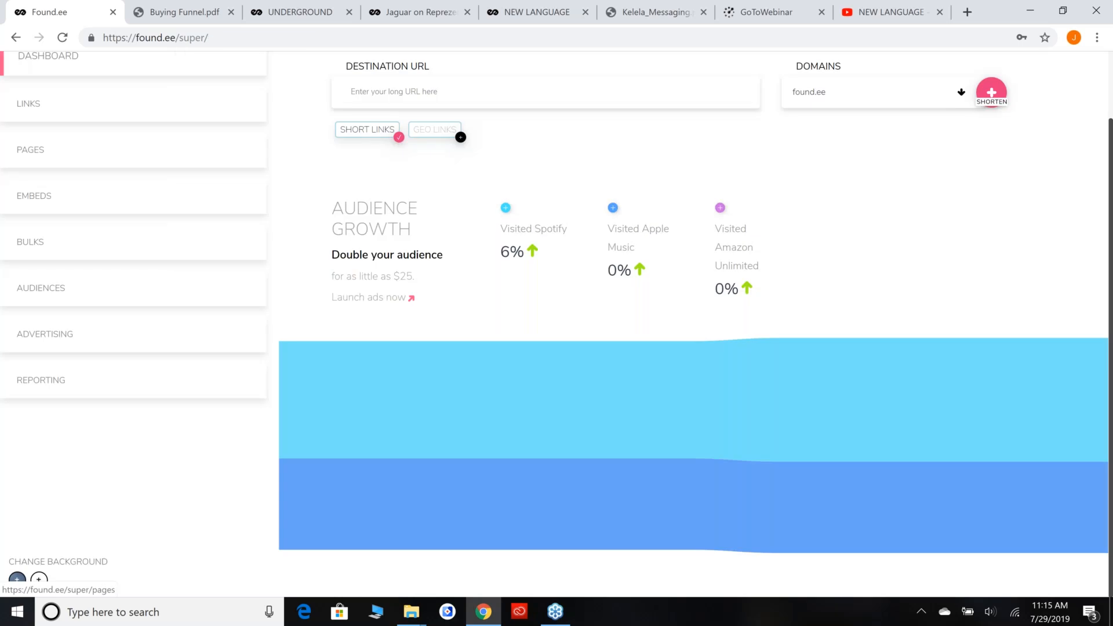
scroll(133, 165, up, 2)
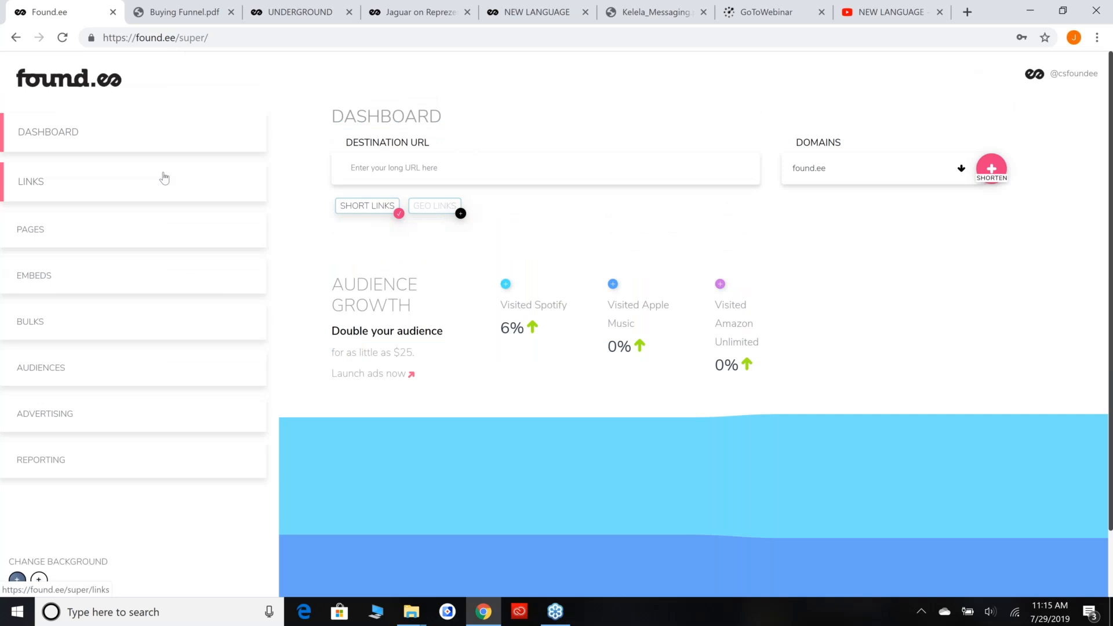
- Search the Audiences list for amazon and highlight the Visited Amazon Physical audience
click(157, 372)
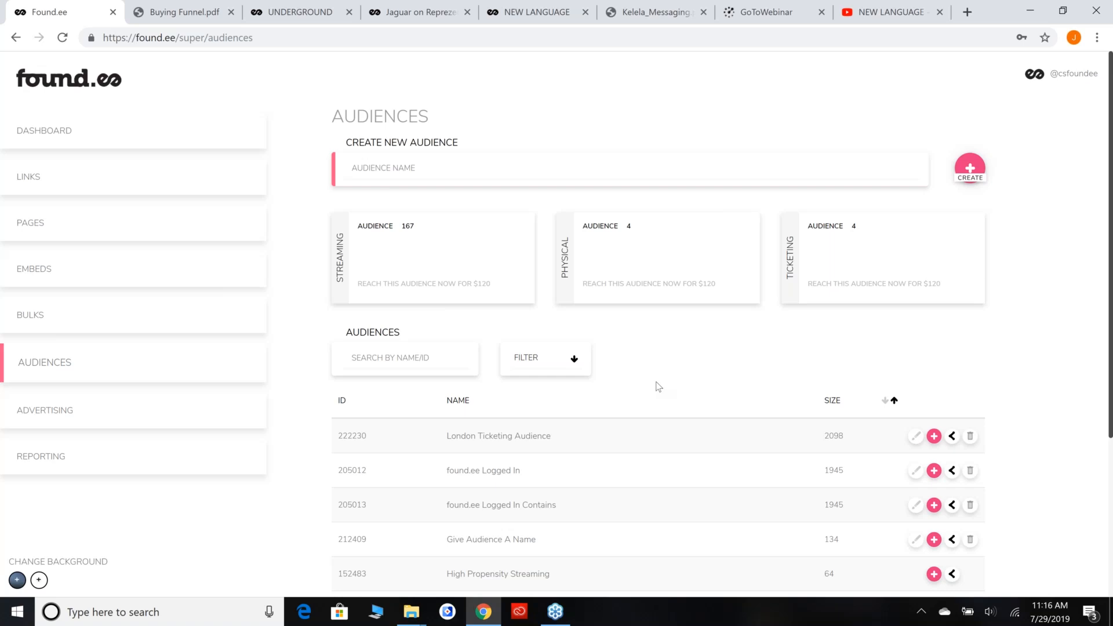
scroll(659, 387, down, 1)
text(anaz)
key(ctrl+a)
text(amazon)
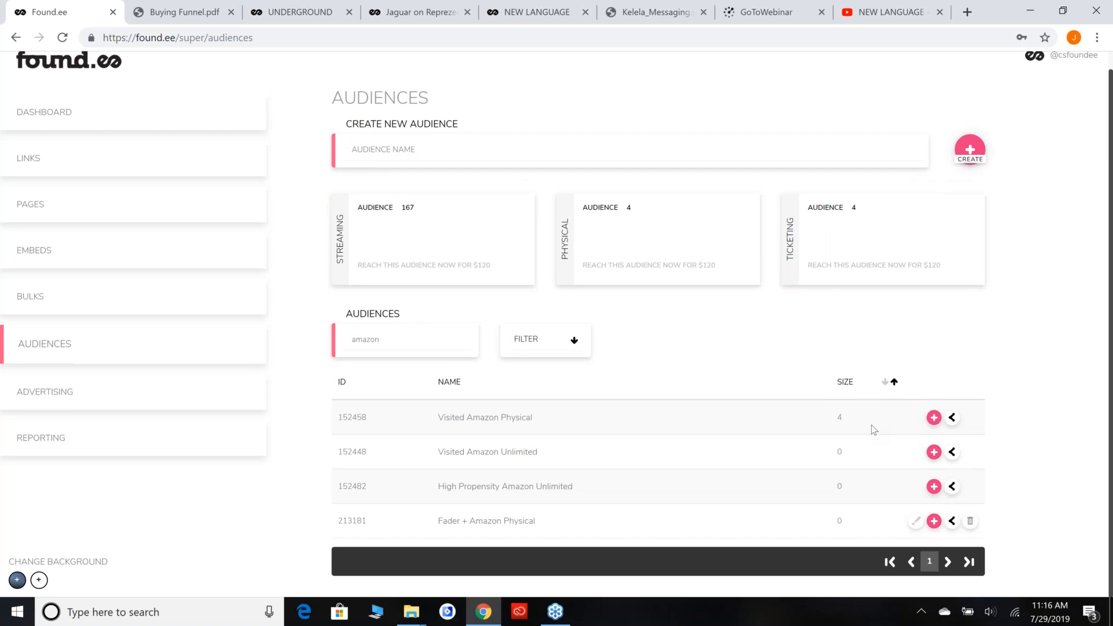
drag(439, 418, 545, 429)
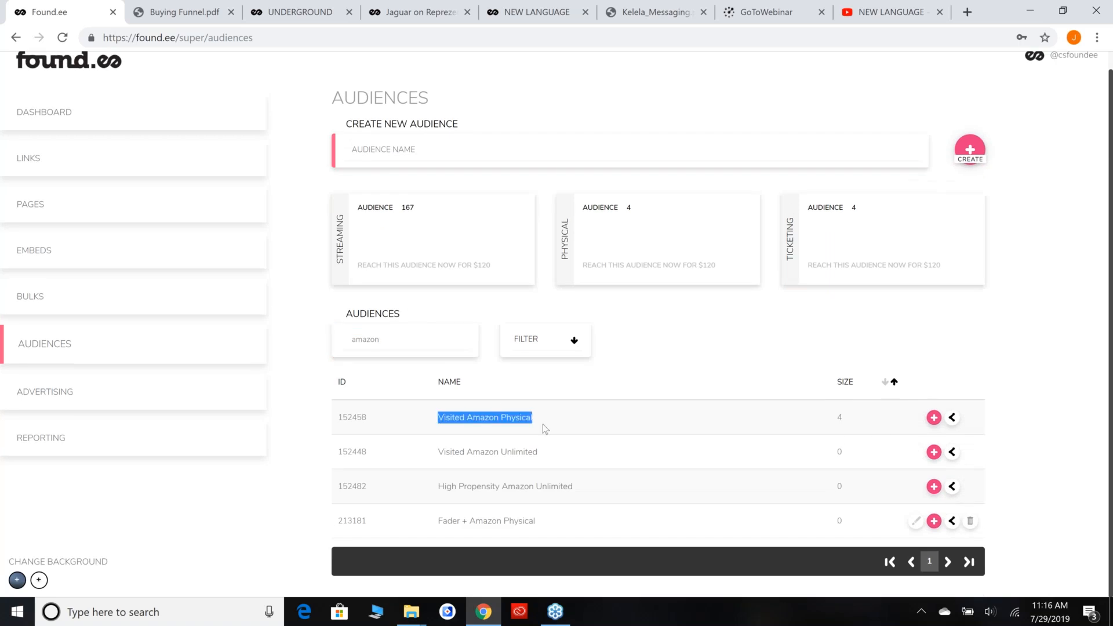
click(574, 428)
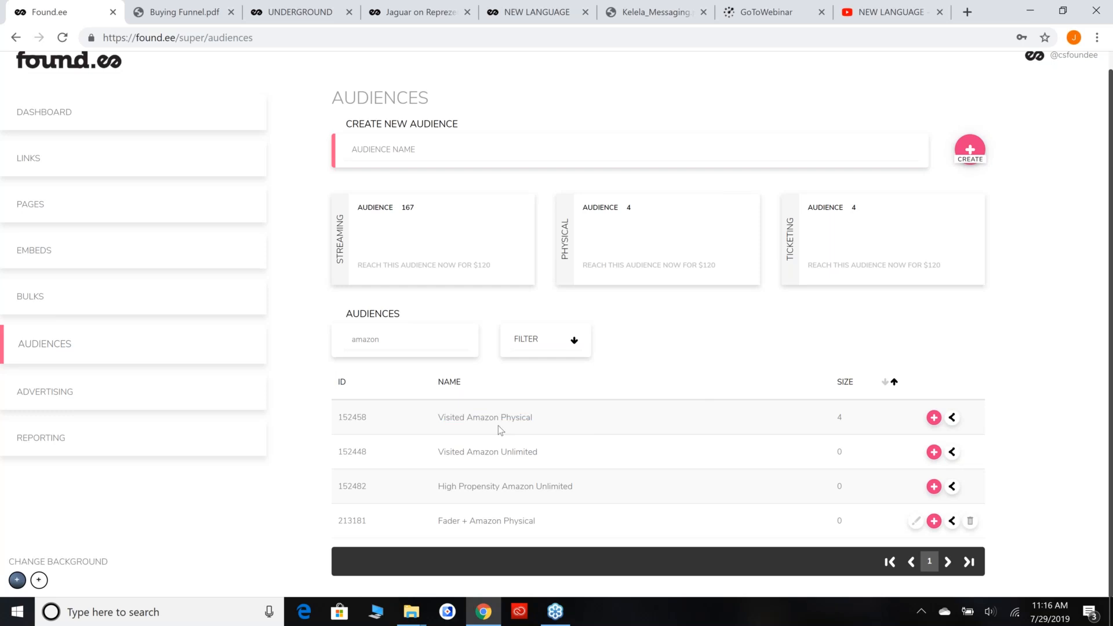
- Search the audiences for spotify and highlight the Visited Spotify audience
click(438, 338)
key(ctrl+s)
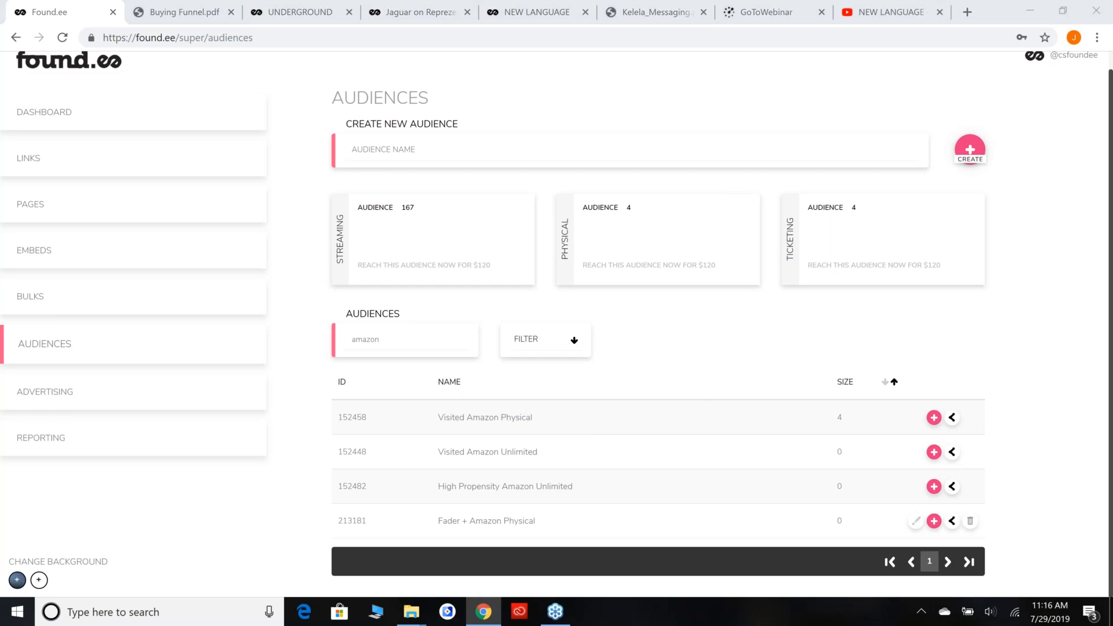
click(623, 439)
key(ctrl+a)
text(spotify)
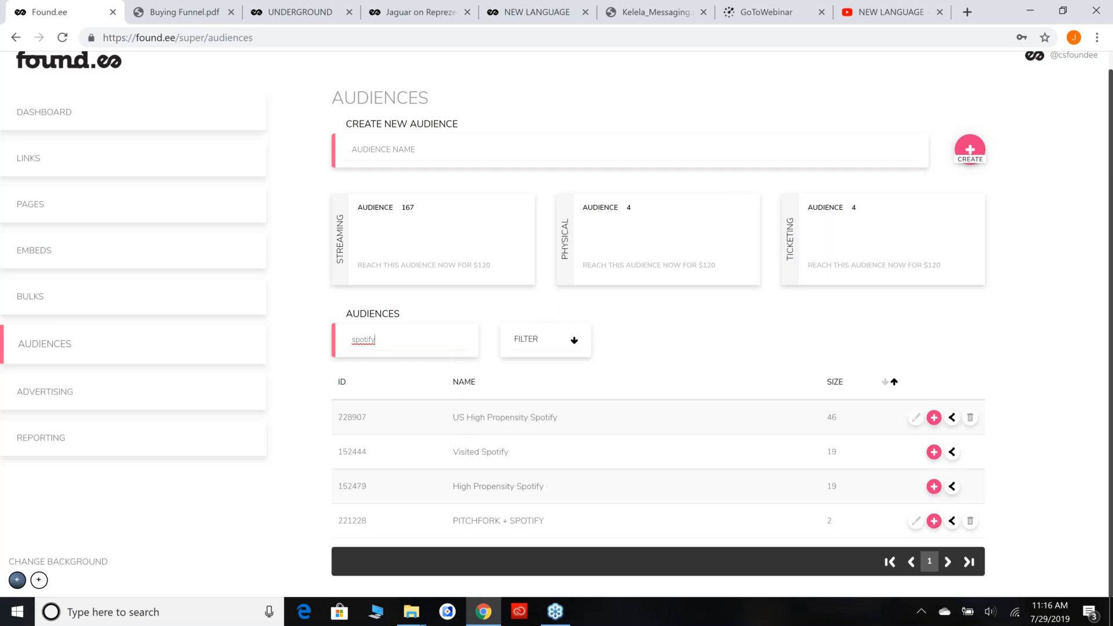
click(455, 454)
drag(455, 454, 529, 461)
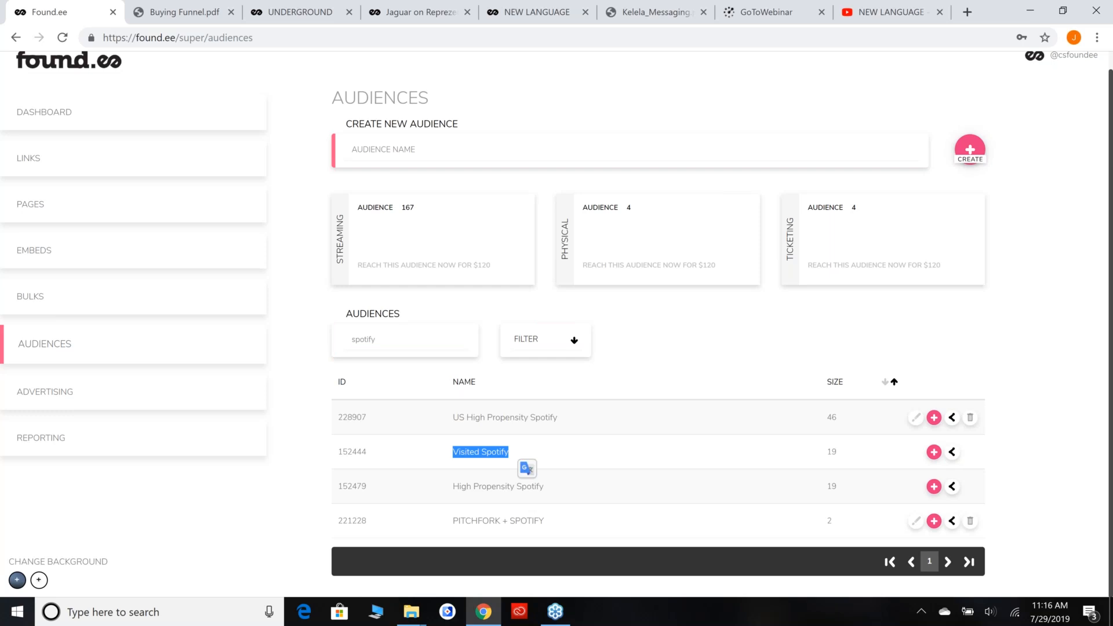
click(528, 461)
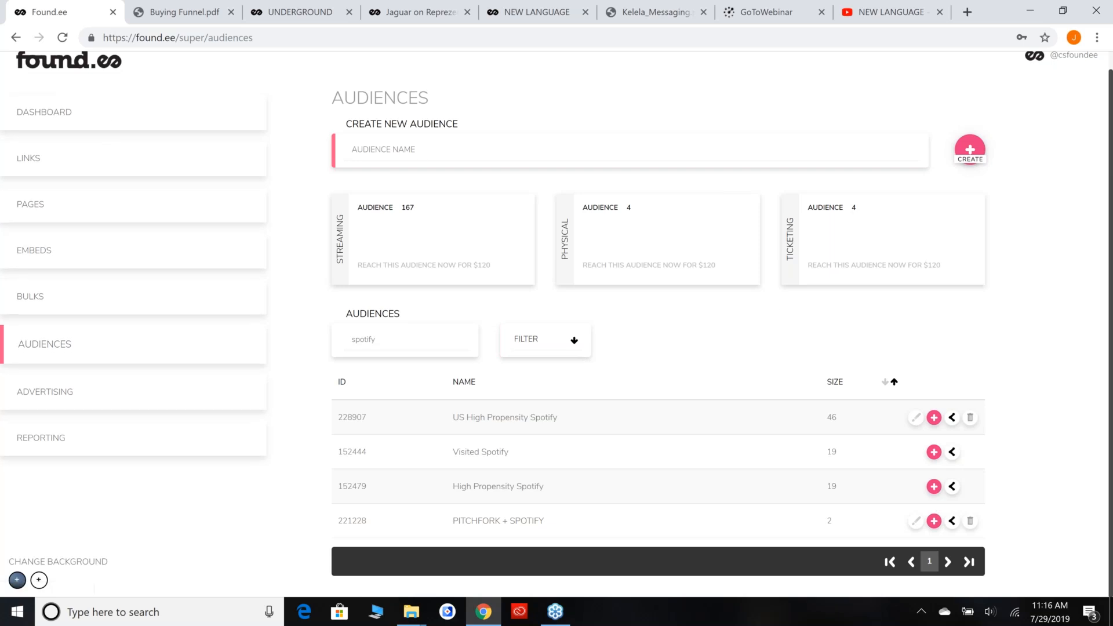
- Clear the audience search and look over the full audience list
click(418, 324)
key(BackSpace)
key(BackSpace)
key(BackSpace)
key(BackSpace)
key(BackSpace)
key(BackSpace)
key(BackSpace)
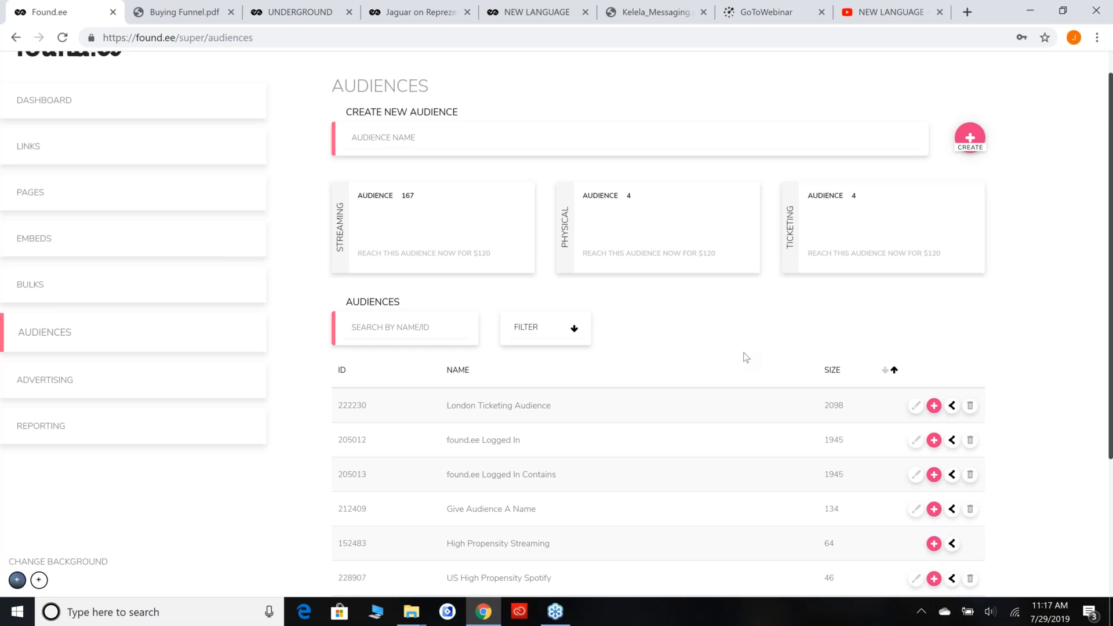
scroll(746, 358, up, 1)
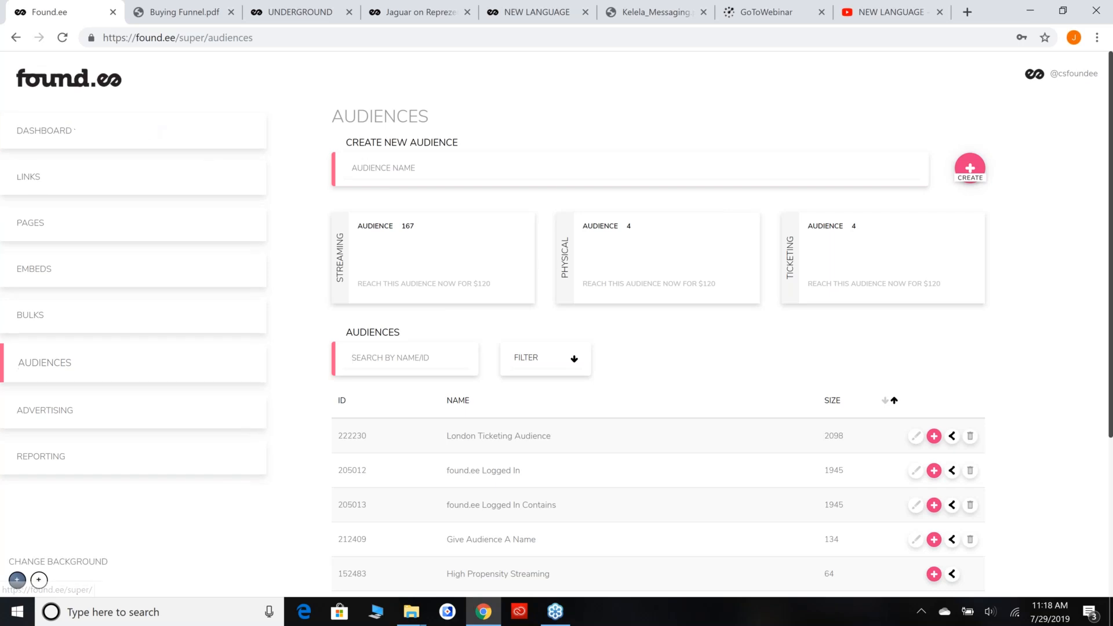
scroll(216, 174, down, 1)
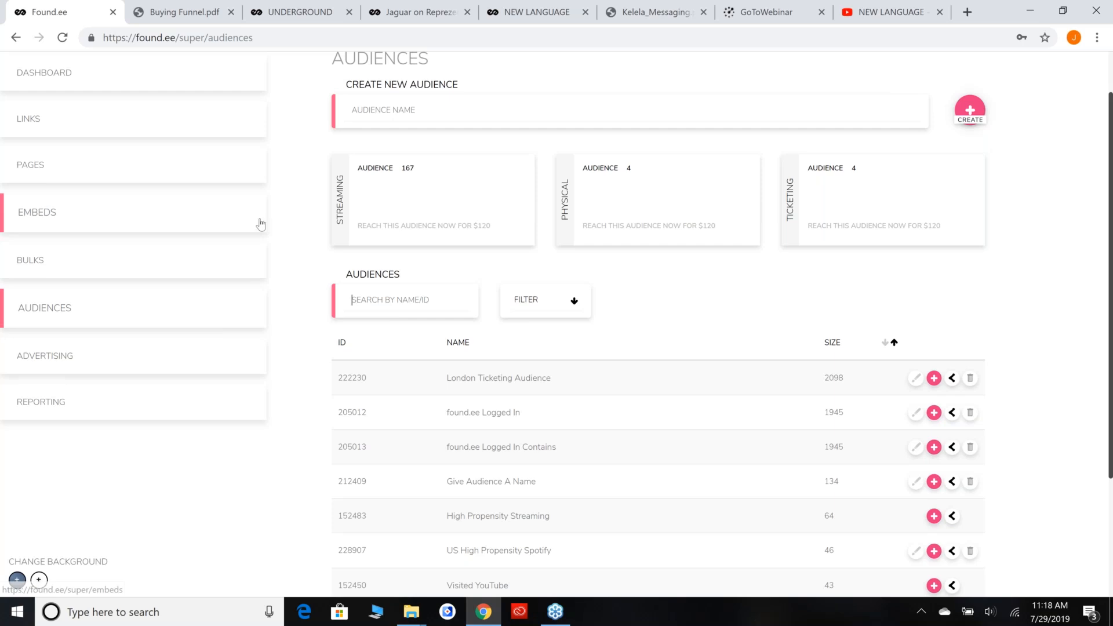
scroll(152, 150, up, 1)
- Start a prospecting advertising campaign named PROSPECTING and target the ALL MUSIC - DISCOVERY domains
click(186, 124)
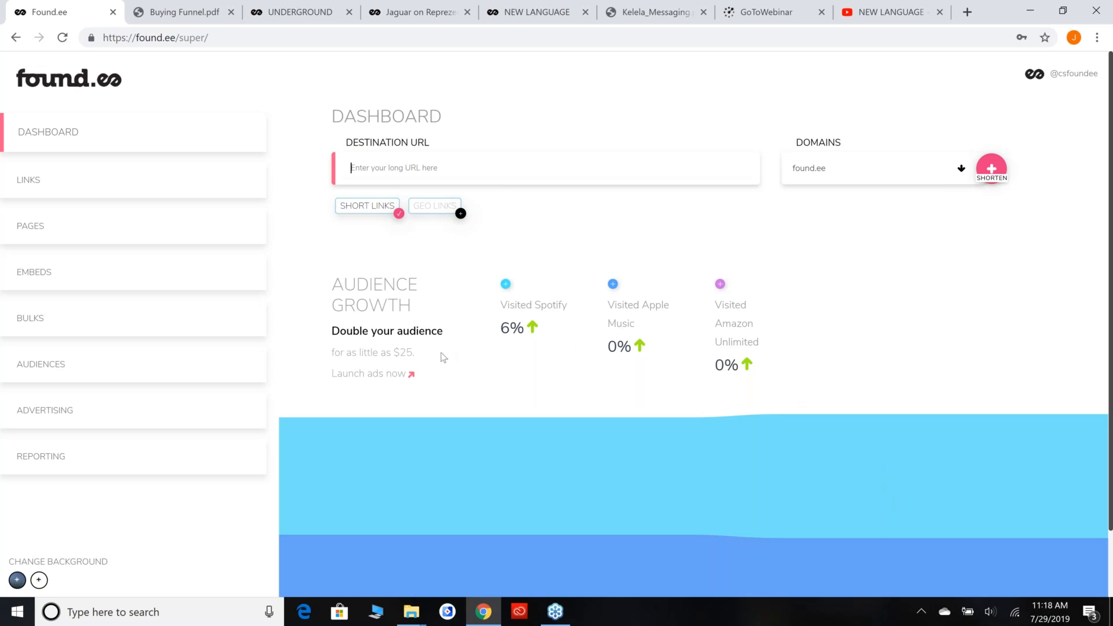
click(219, 420)
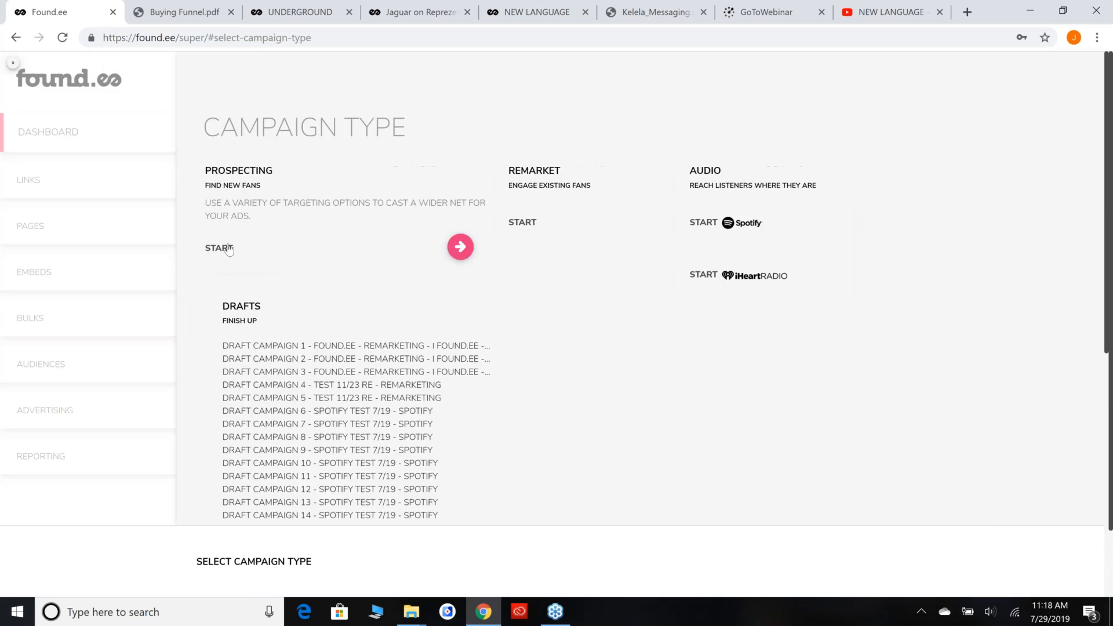
click(220, 248)
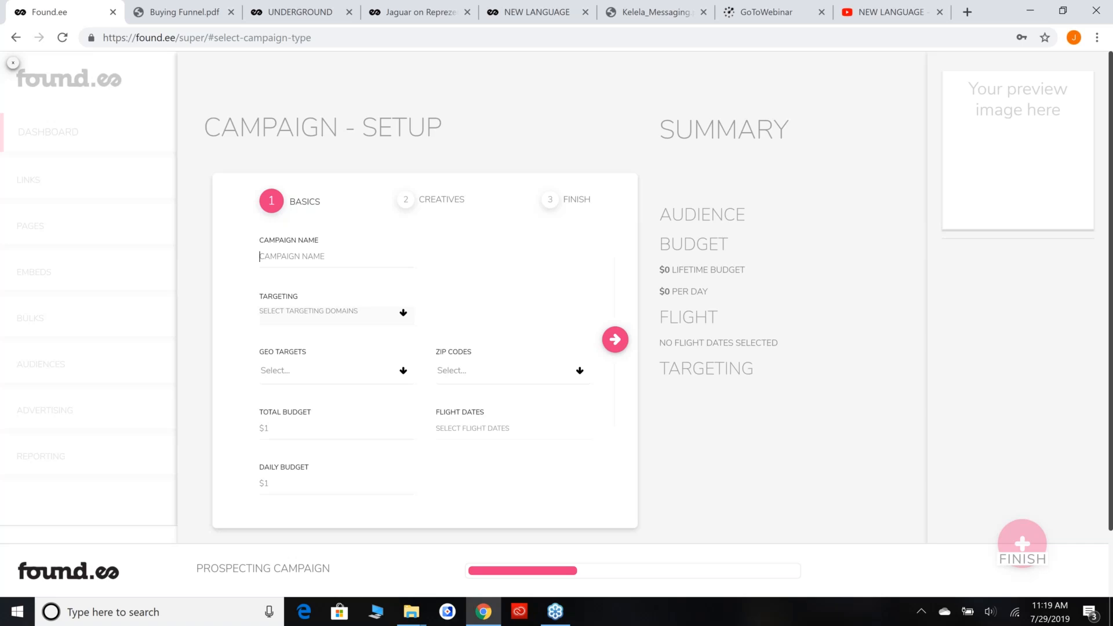
text(PROSPECTING)
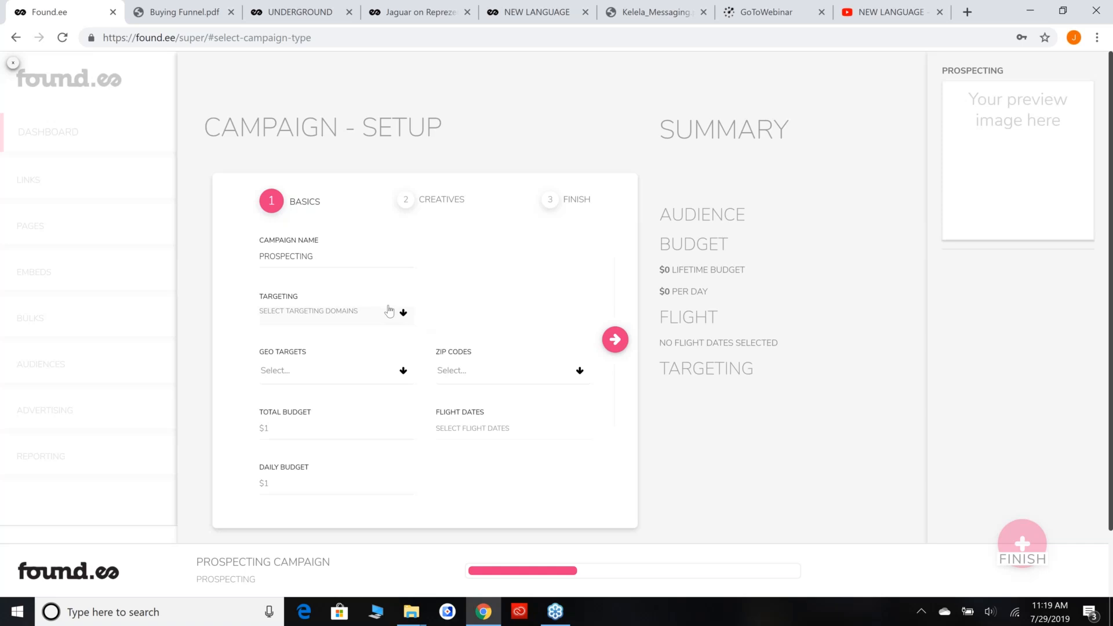
click(404, 319)
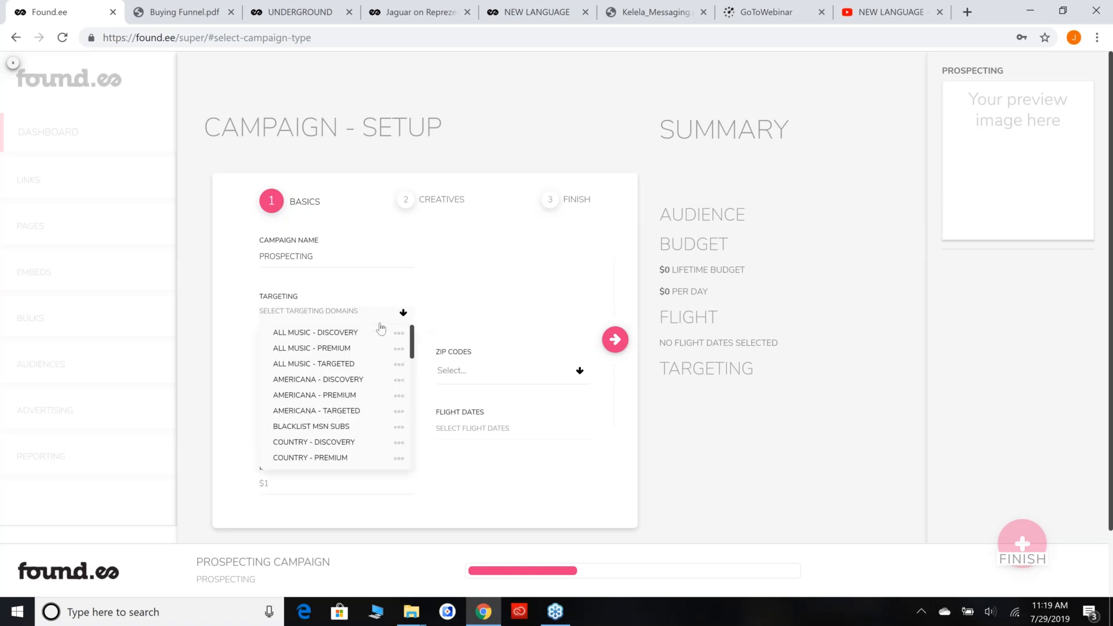
click(339, 335)
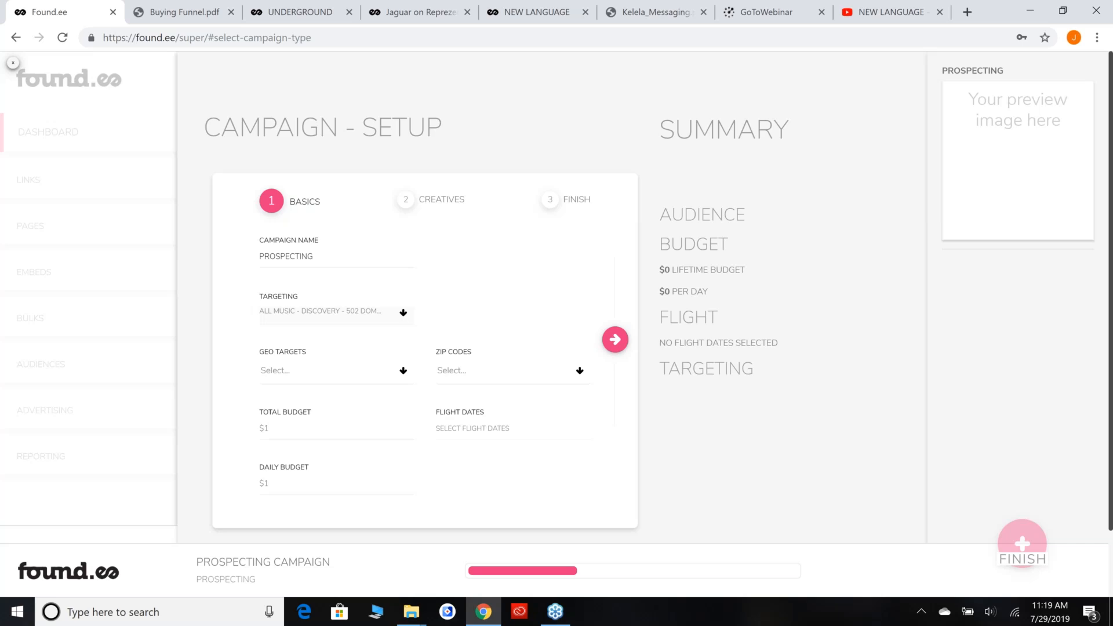
- Set the campaign's geo target to United States and its total budget to $50
click(364, 373)
text(united state)
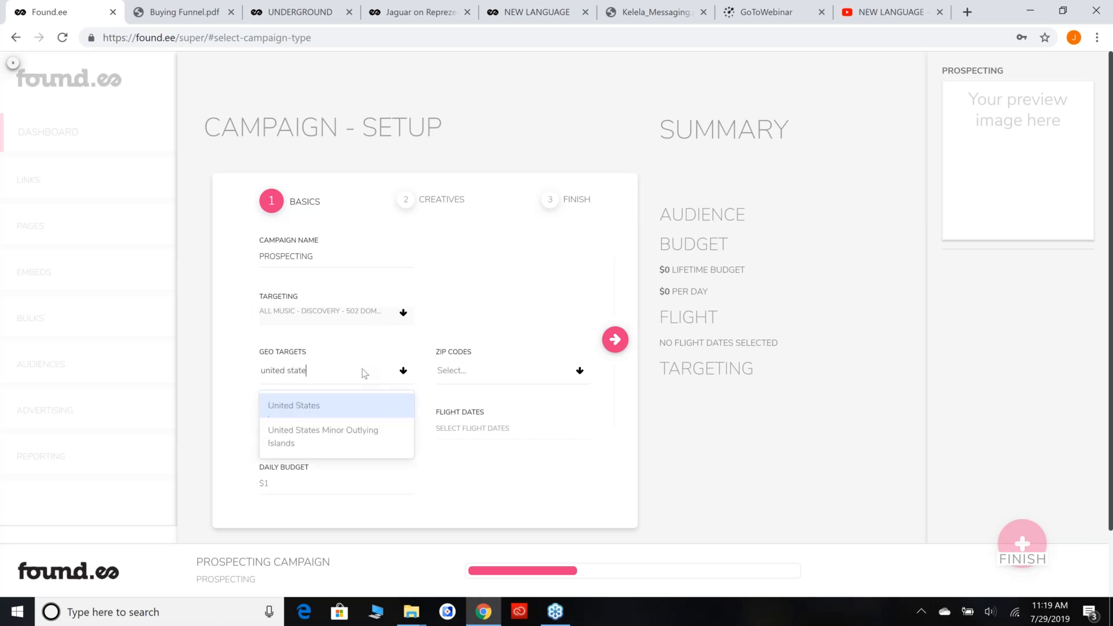
click(336, 408)
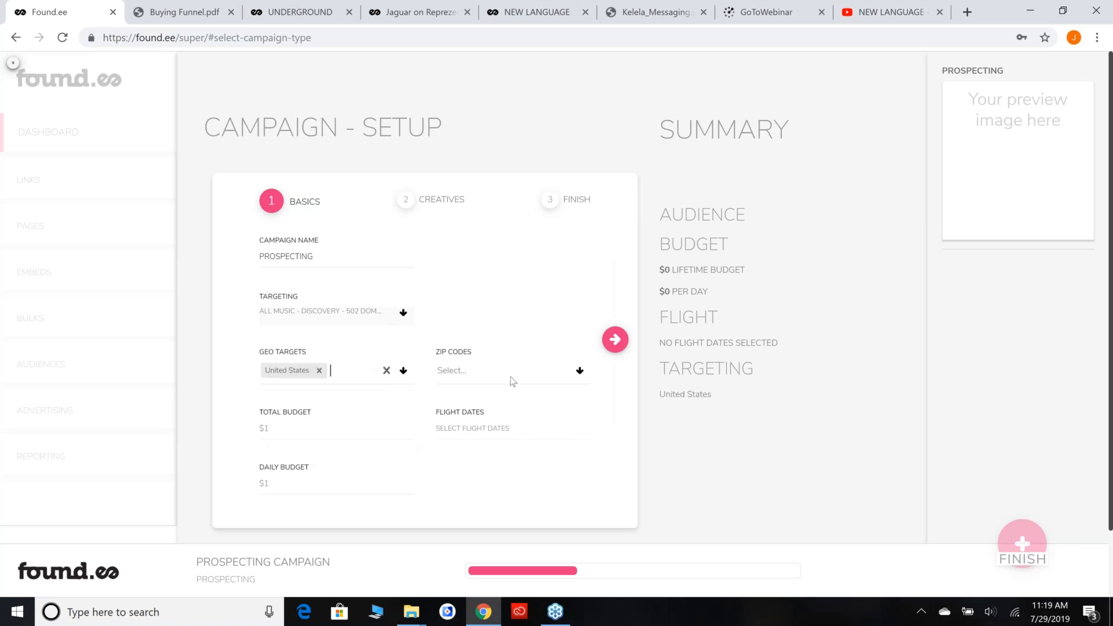
click(350, 424)
text(50)
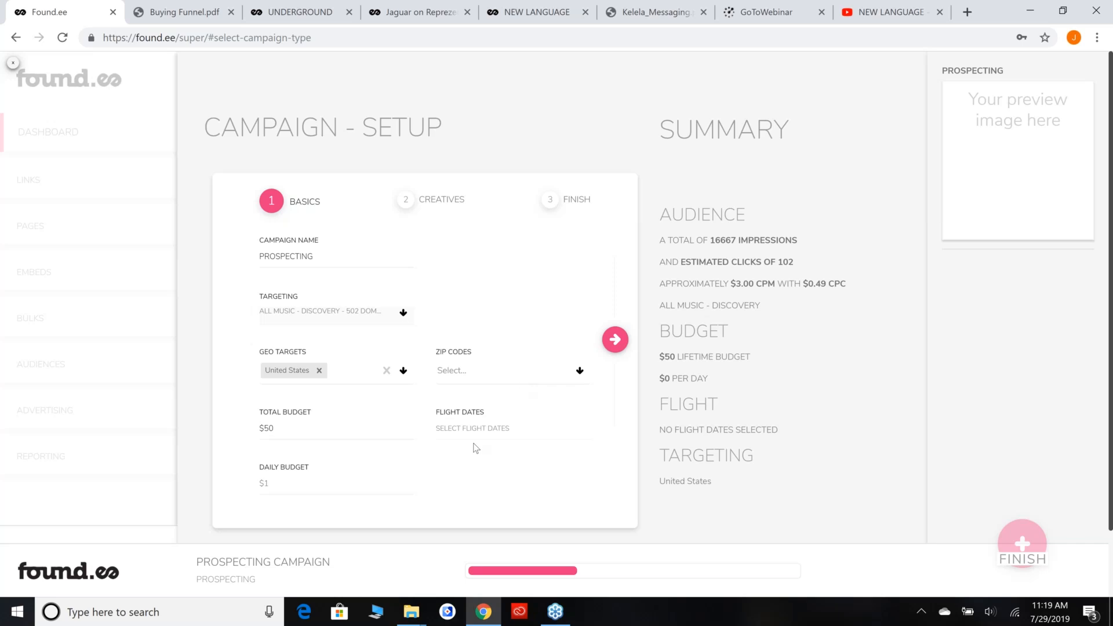
- Set the campaign's flight dates from 07/29/2019 to 08/08/2019
click(478, 371)
click(473, 429)
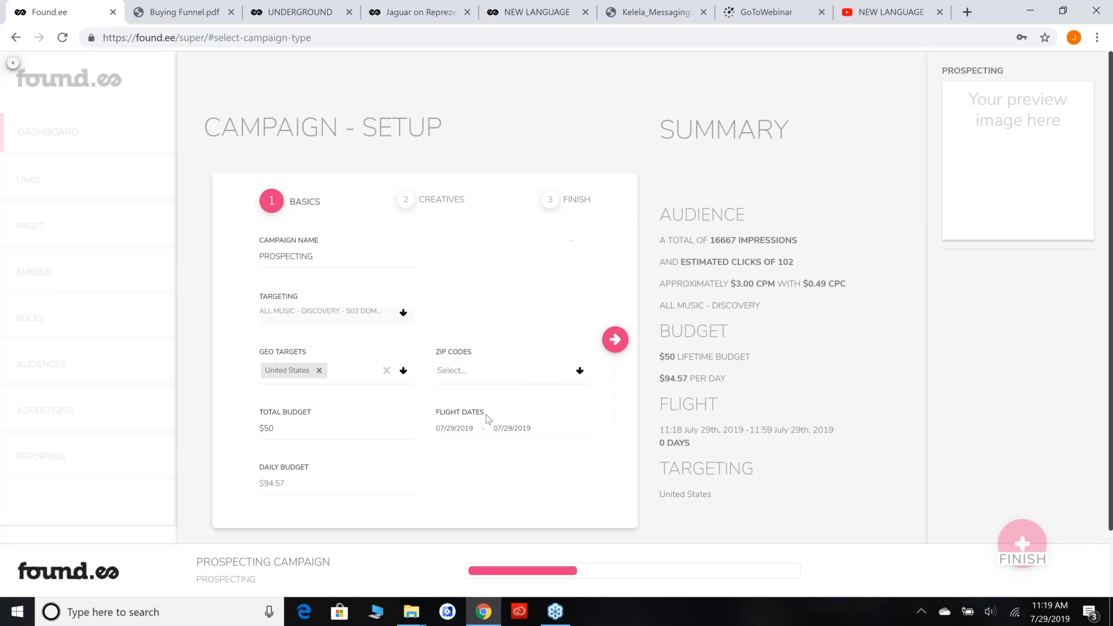
click(454, 429)
click(478, 327)
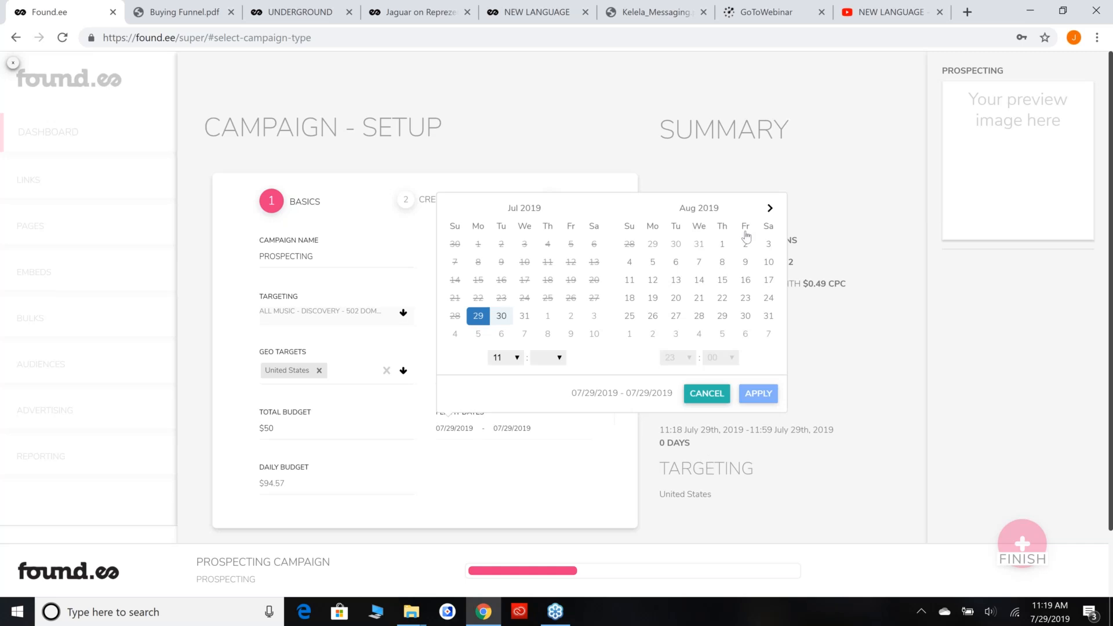
click(721, 262)
click(754, 398)
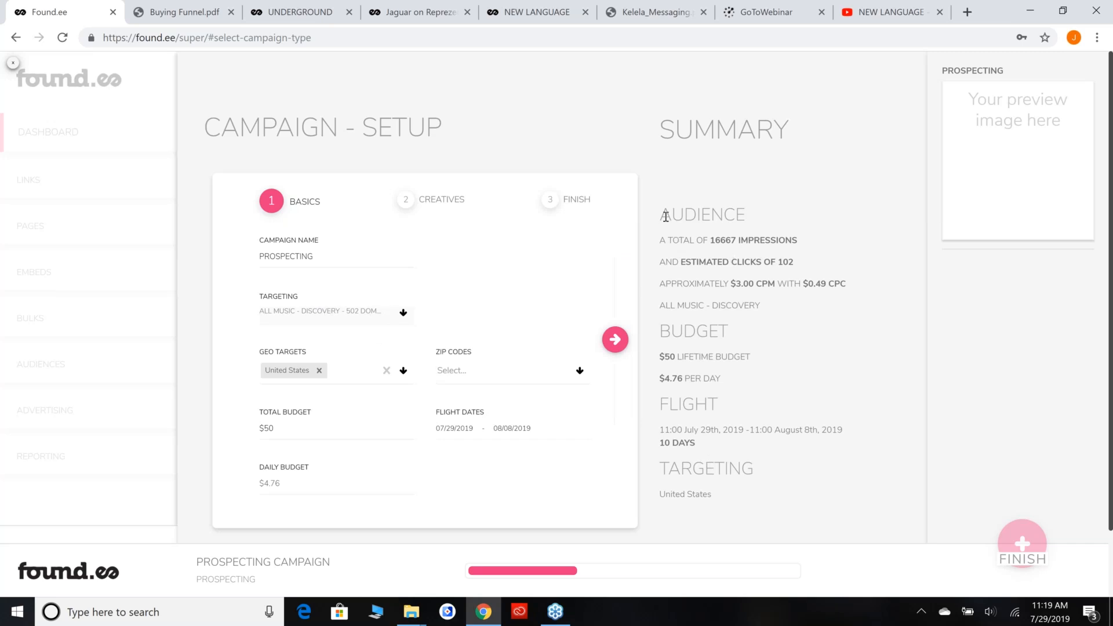
- Review the campaign summary's audience, budget, flight and targeting details, and view the available targeting domain lists without changing the selection
drag(694, 245, 824, 494)
click(826, 490)
drag(658, 116, 837, 485)
click(837, 485)
drag(665, 380, 750, 406)
click(750, 406)
click(354, 320)
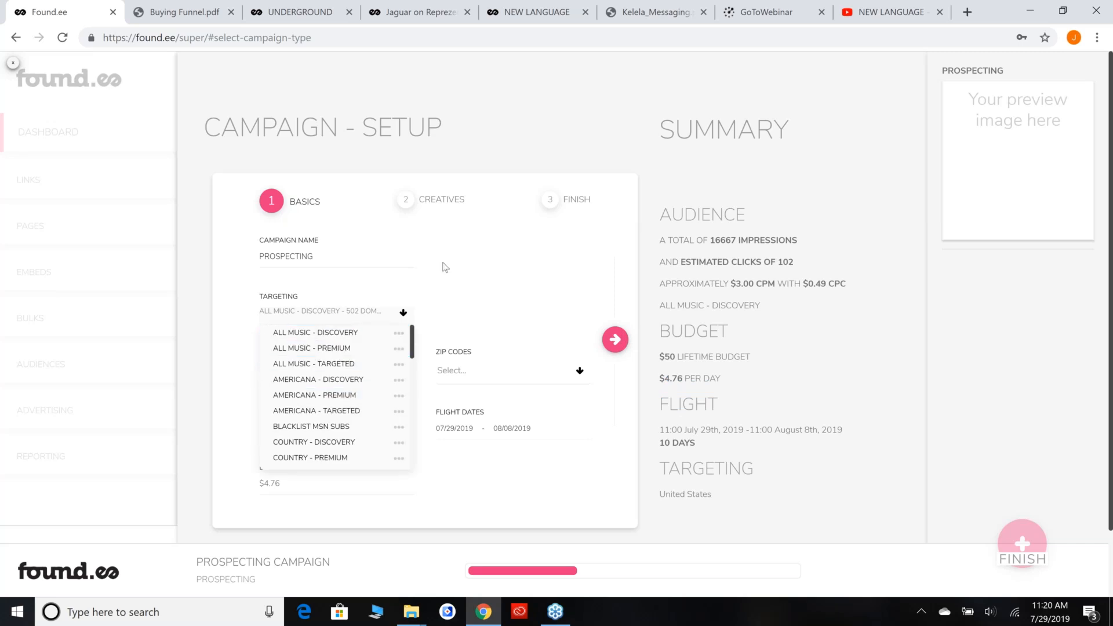
click(505, 288)
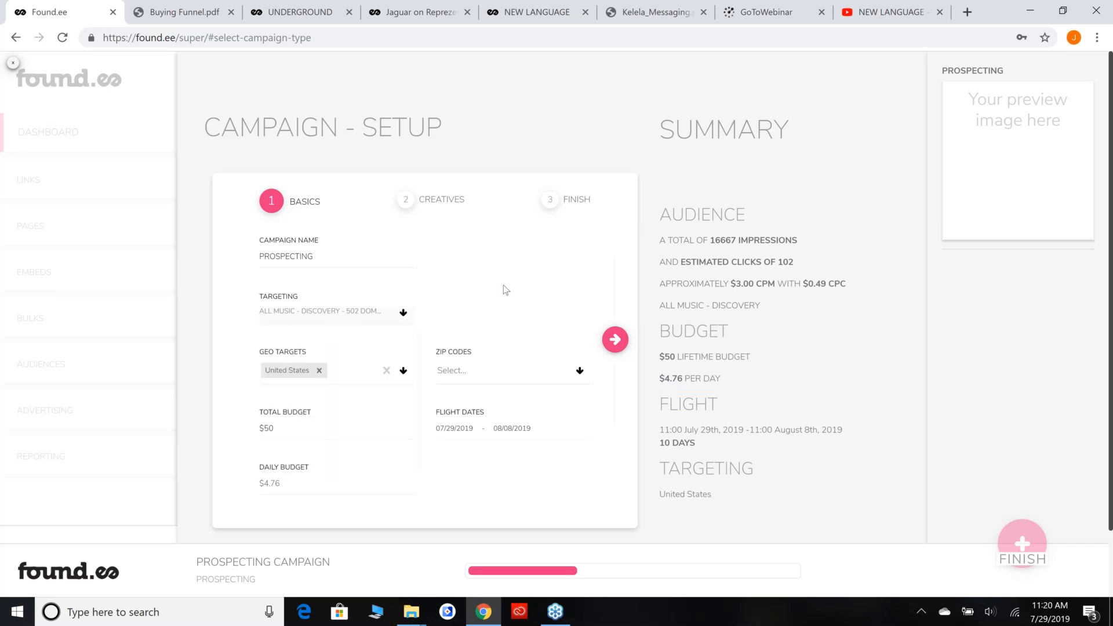
- Look ahead at the creatives stage, browse the genre targeting lists in the basics, and examine the summary's audience and budget
click(616, 341)
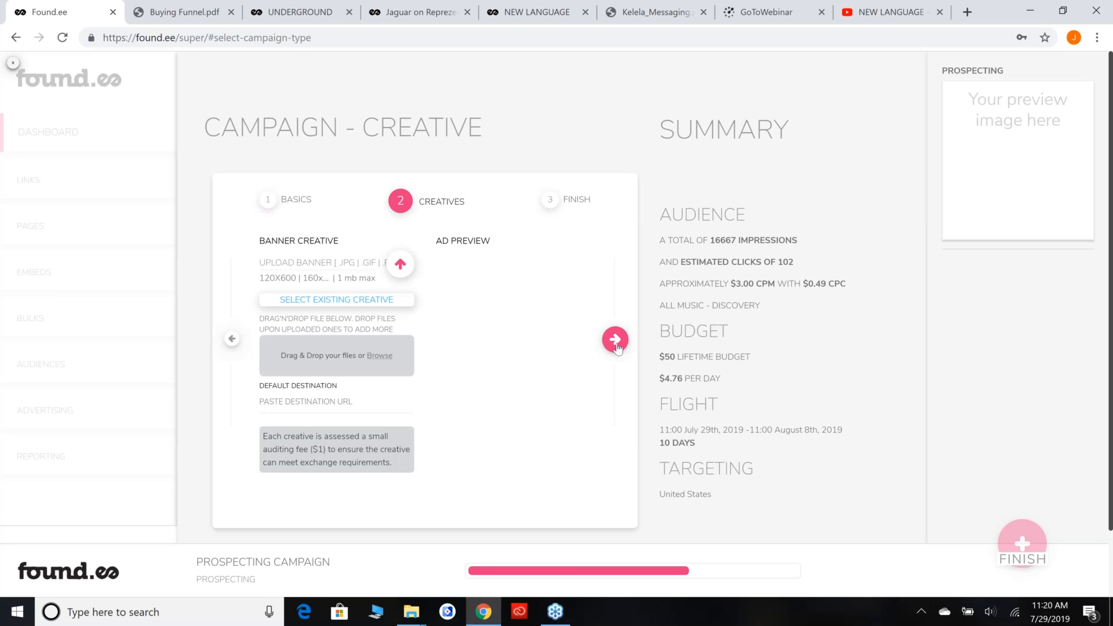
click(233, 339)
click(388, 316)
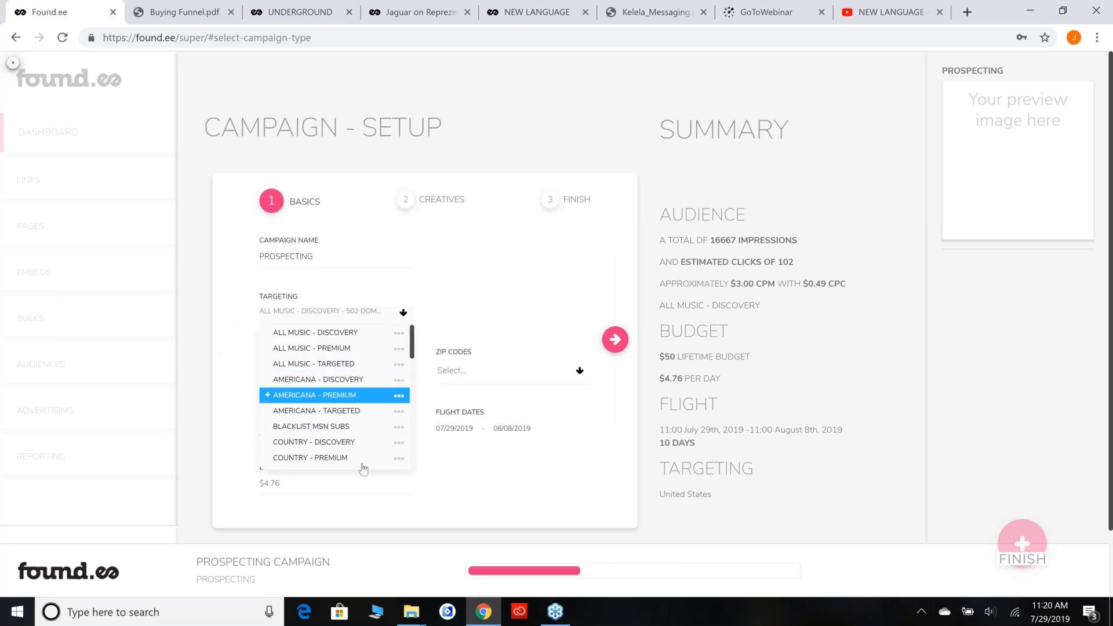
scroll(367, 458, down, 10)
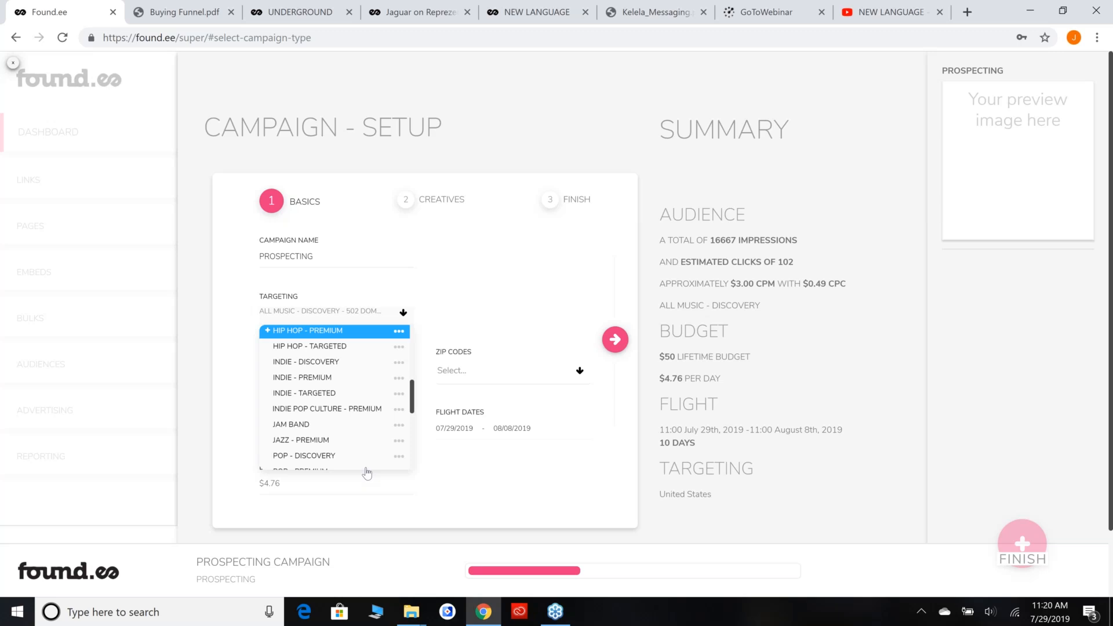
click(480, 272)
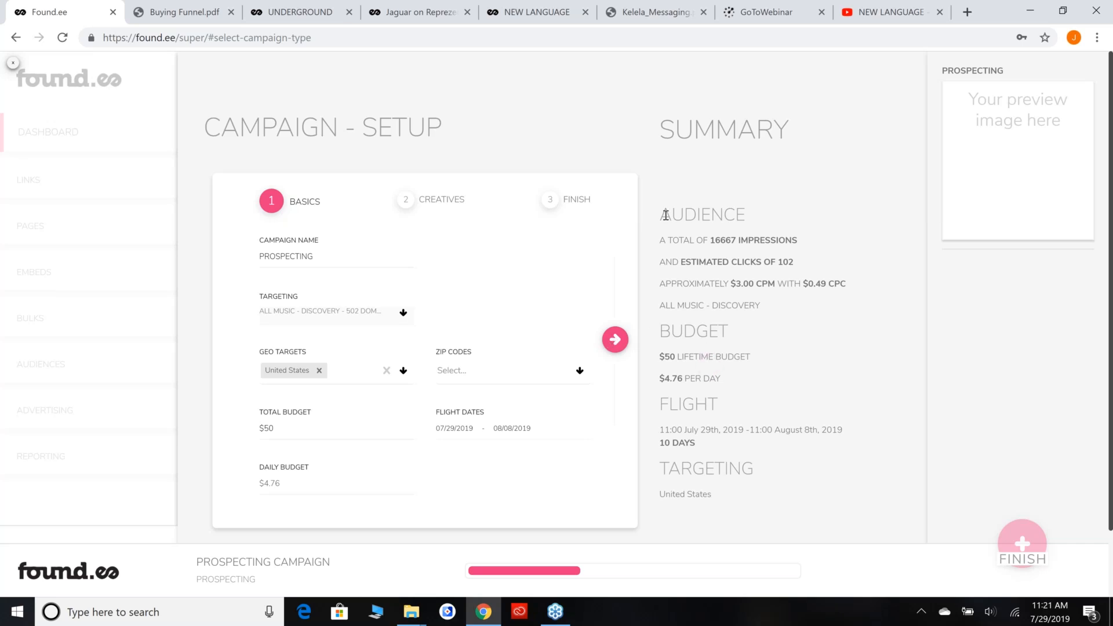
drag(664, 214, 758, 426)
click(702, 358)
click(614, 348)
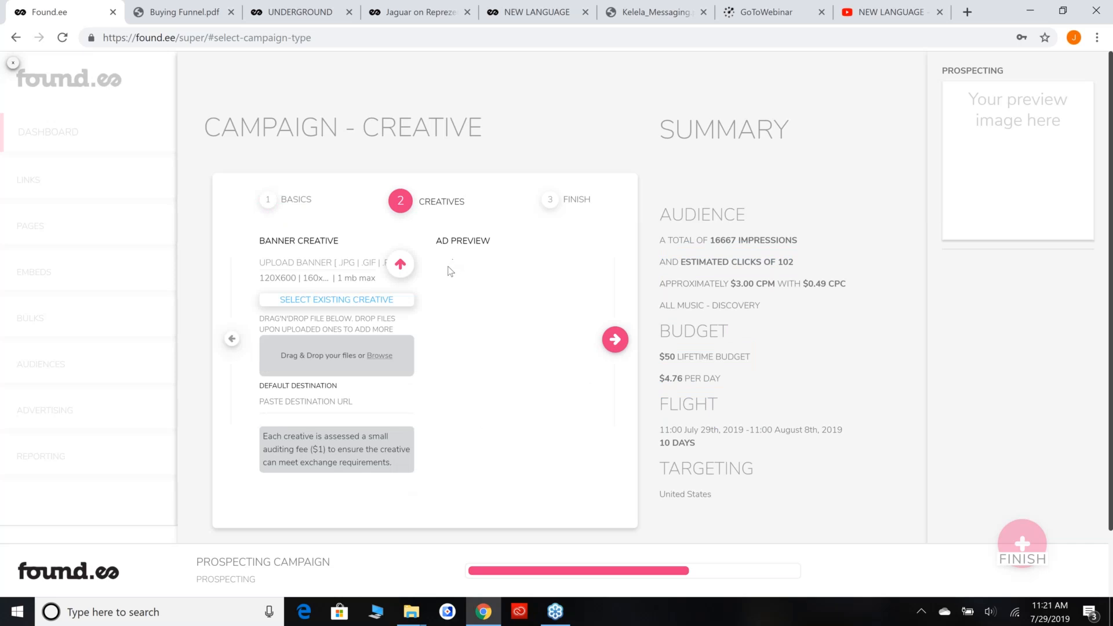
click(409, 270)
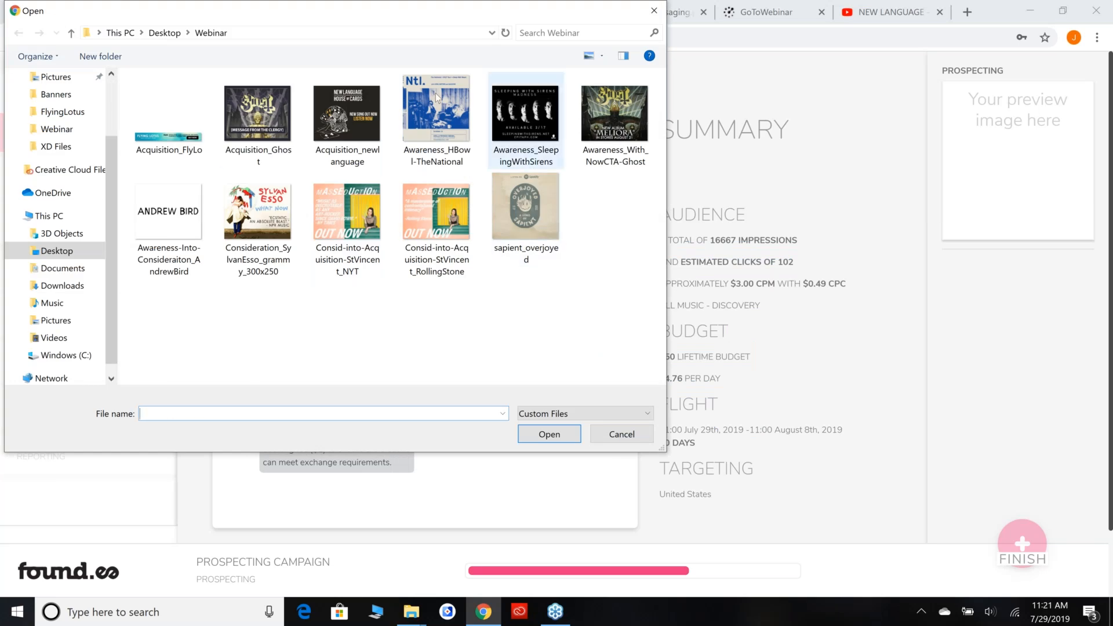
click(525, 105)
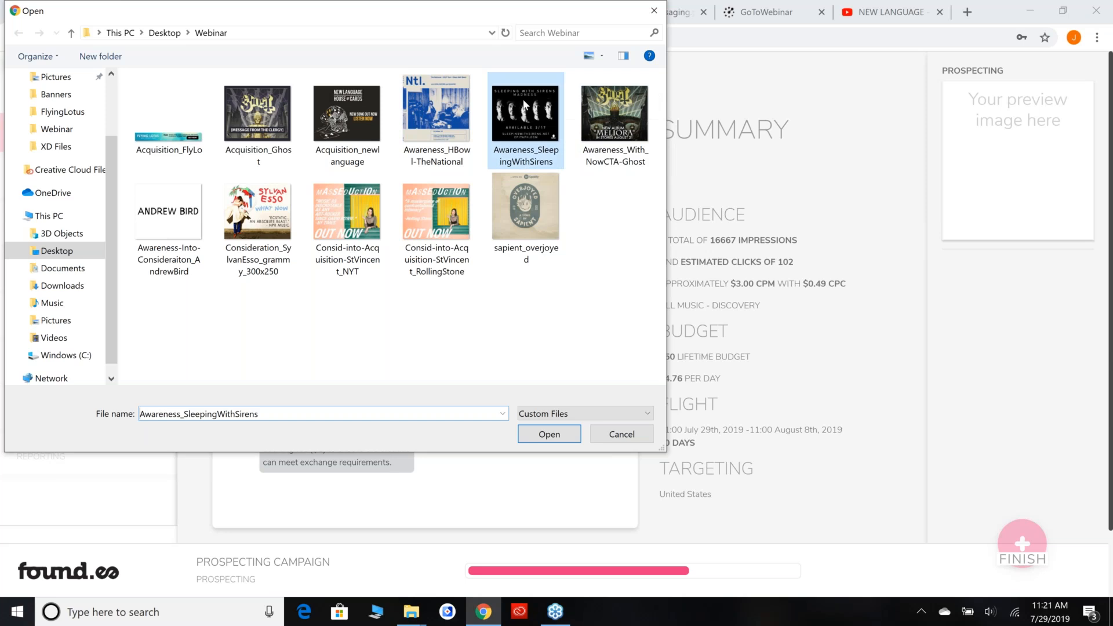
click(559, 439)
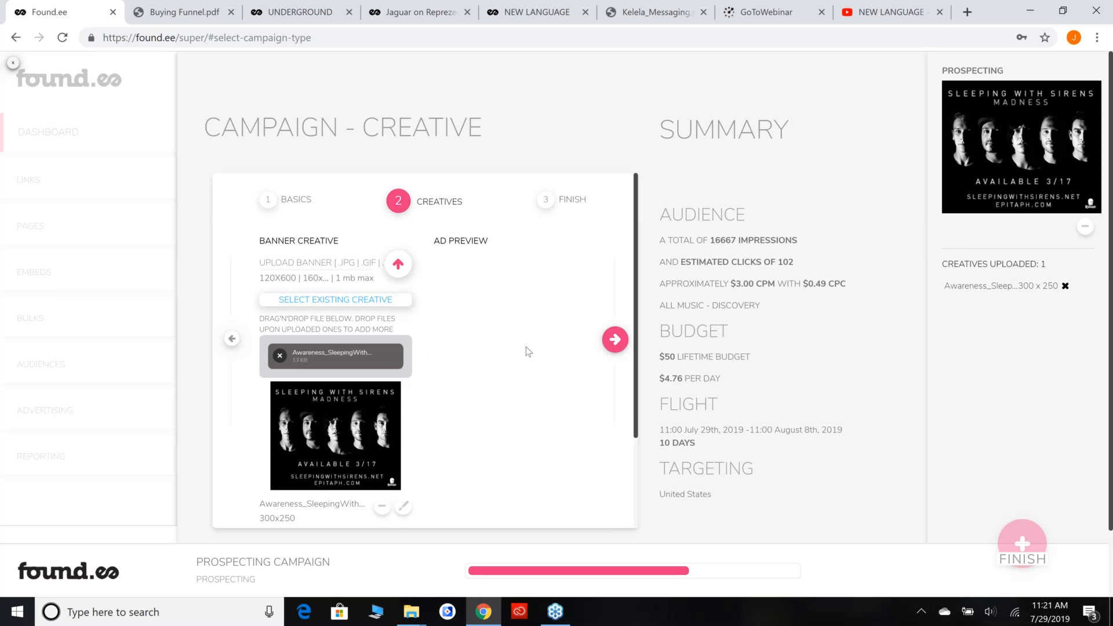
scroll(528, 351, down, 2)
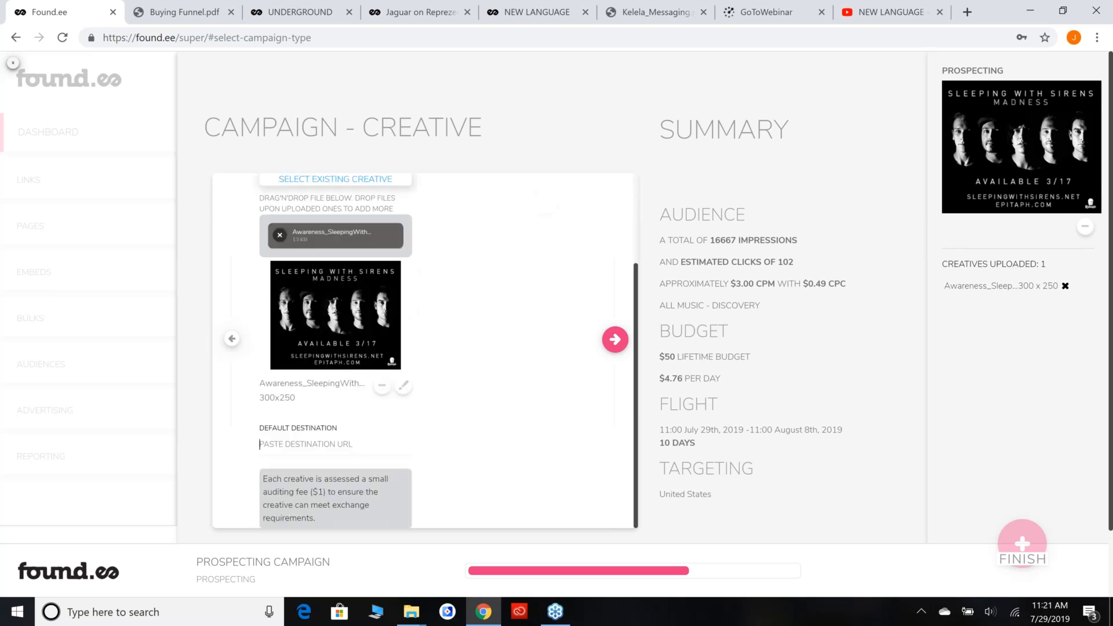
text(https://itunes.com)
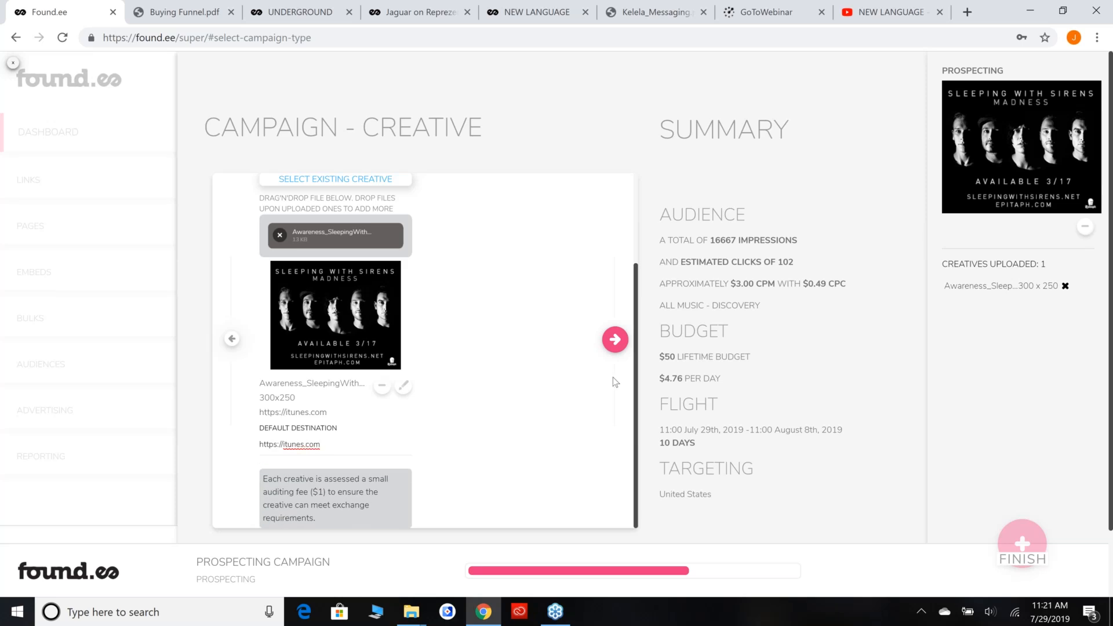
click(614, 342)
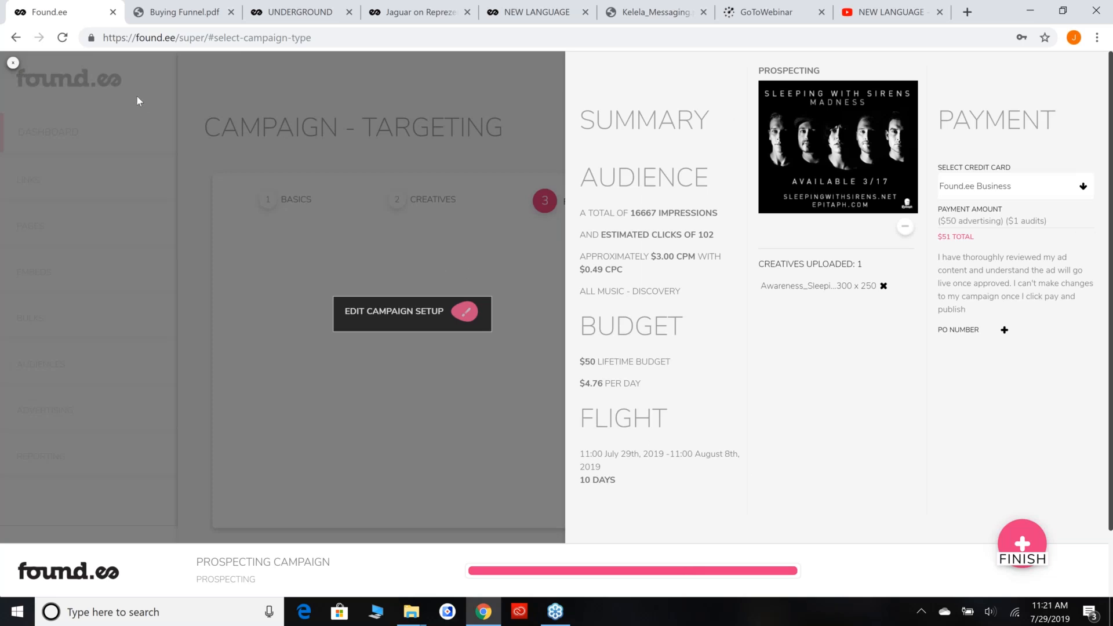
- Quit the campaign without saving changes and start a new prospecting campaign named PROSPECTING - PREMIUM
click(13, 64)
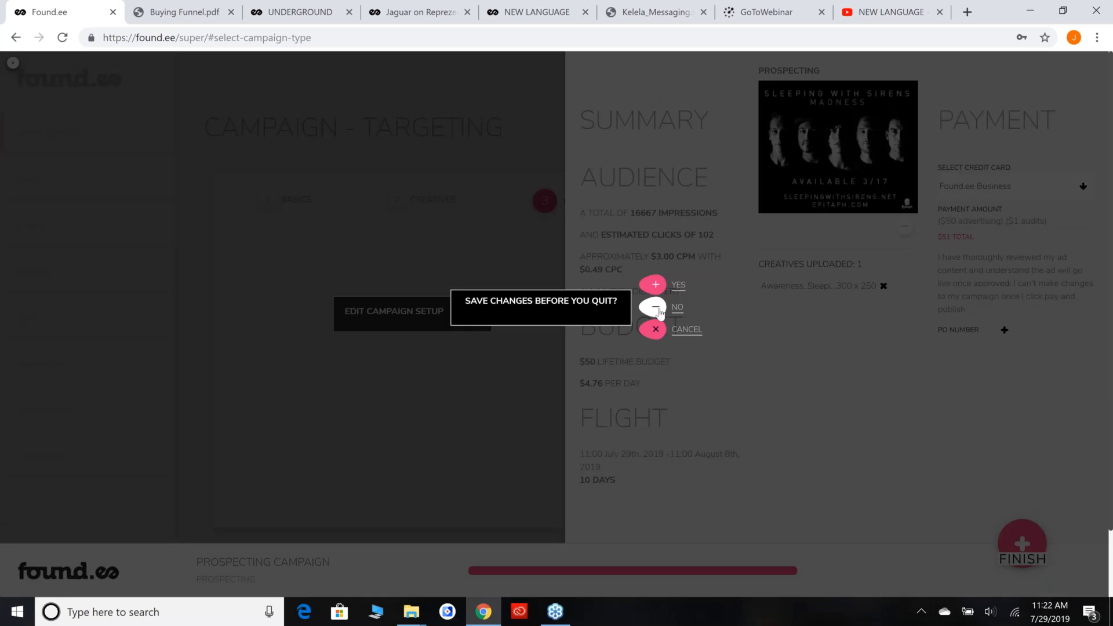
click(658, 308)
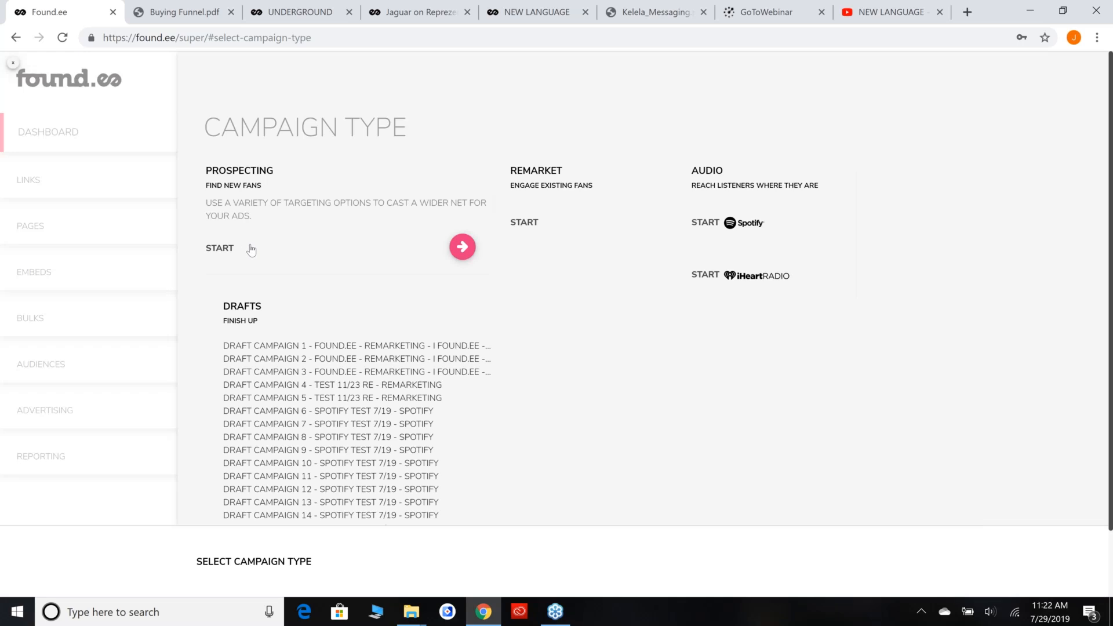
click(251, 249)
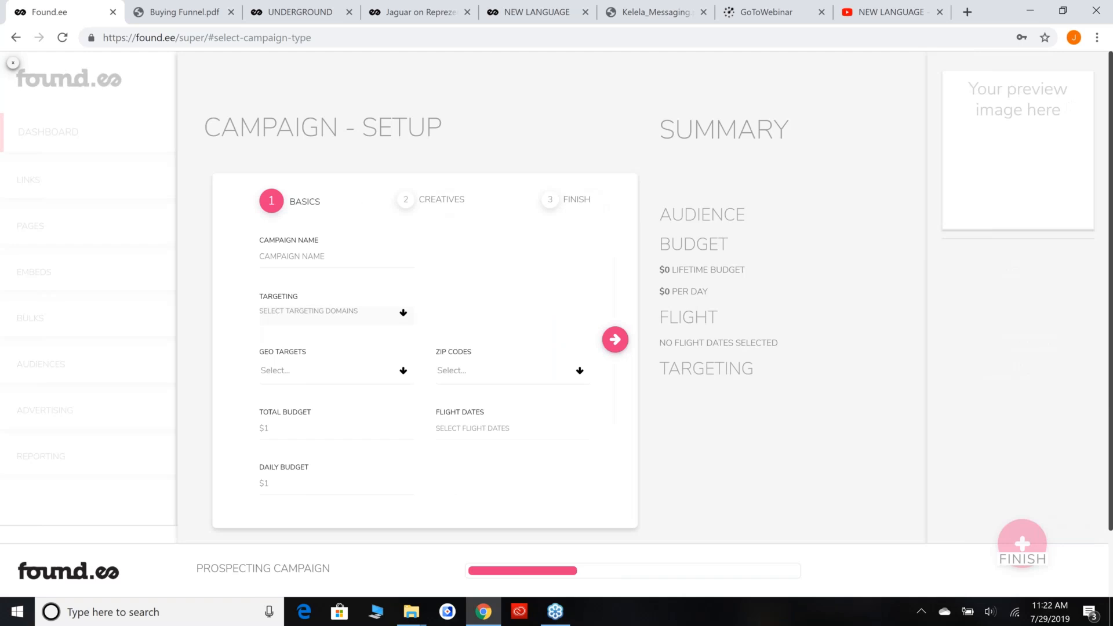
click(344, 261)
text(OROS)
key(BackSpace)
key(BackSpace)
key(BackSpace)
key(BackSpace)
text(PROSPECTING )
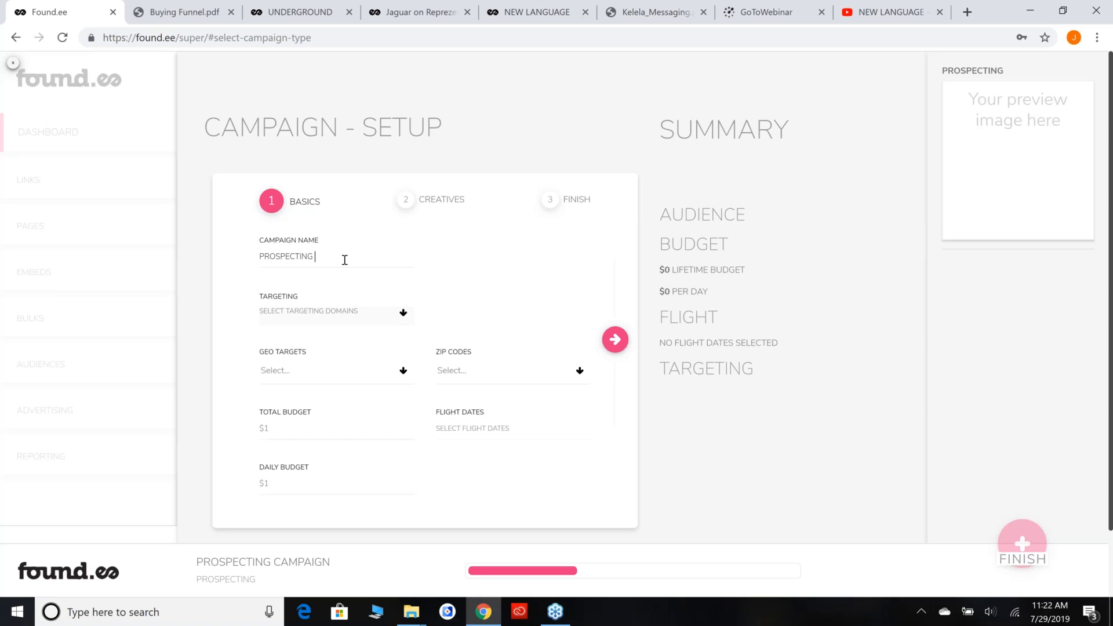
text(- PREMIUM)
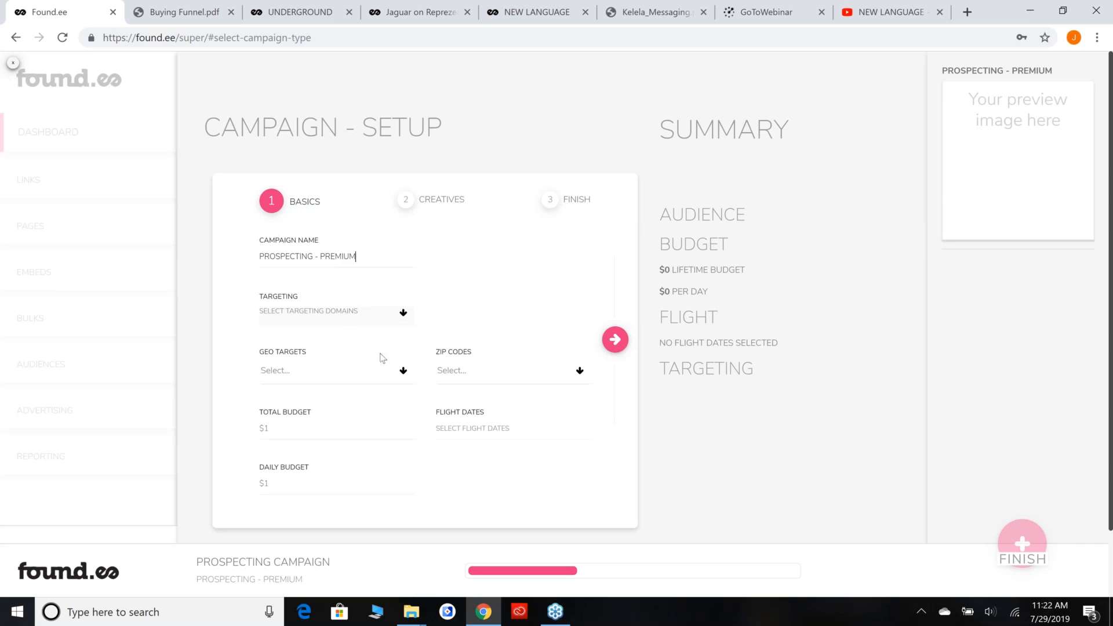
- Select the ROCK - PREMIUM list as the targeting domains and look through the sites it contains
click(356, 316)
scroll(367, 397, down, 10)
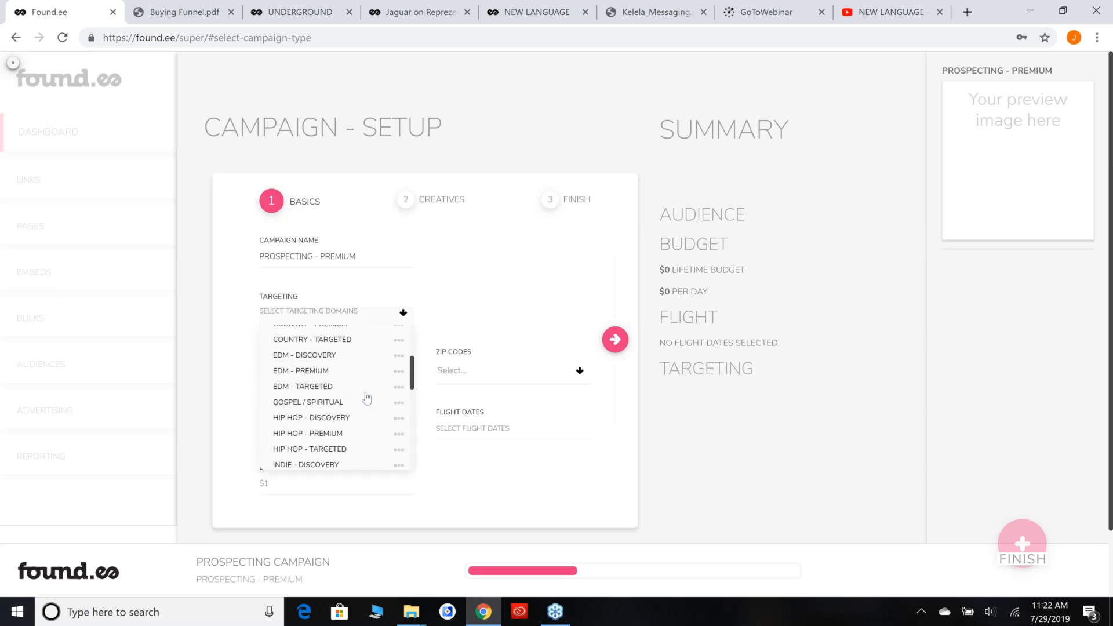
scroll(366, 398, down, 2)
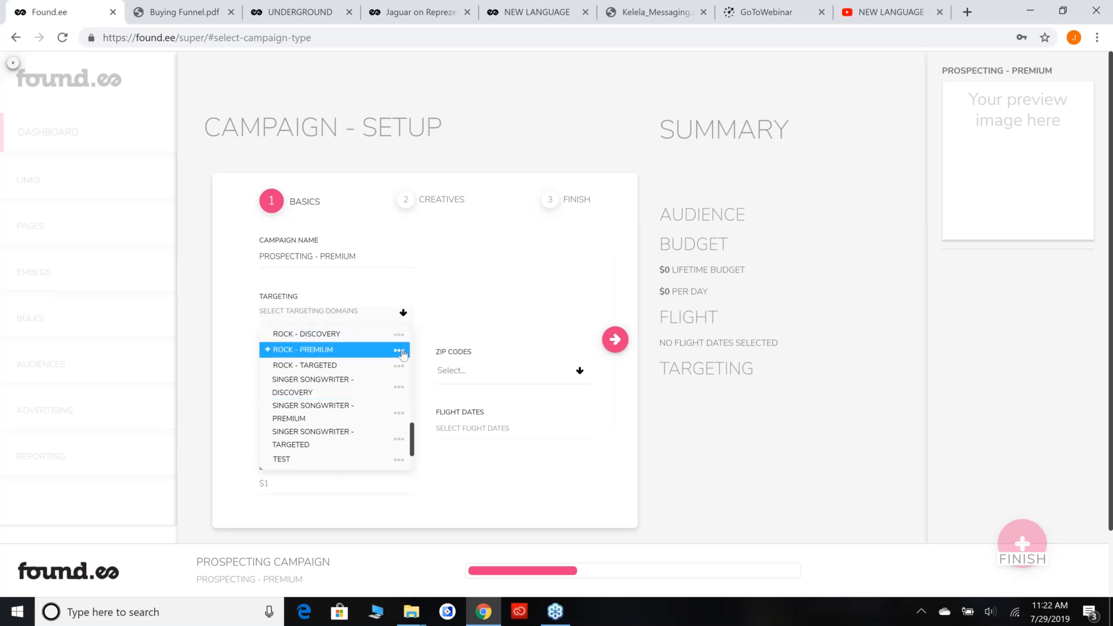
click(402, 353)
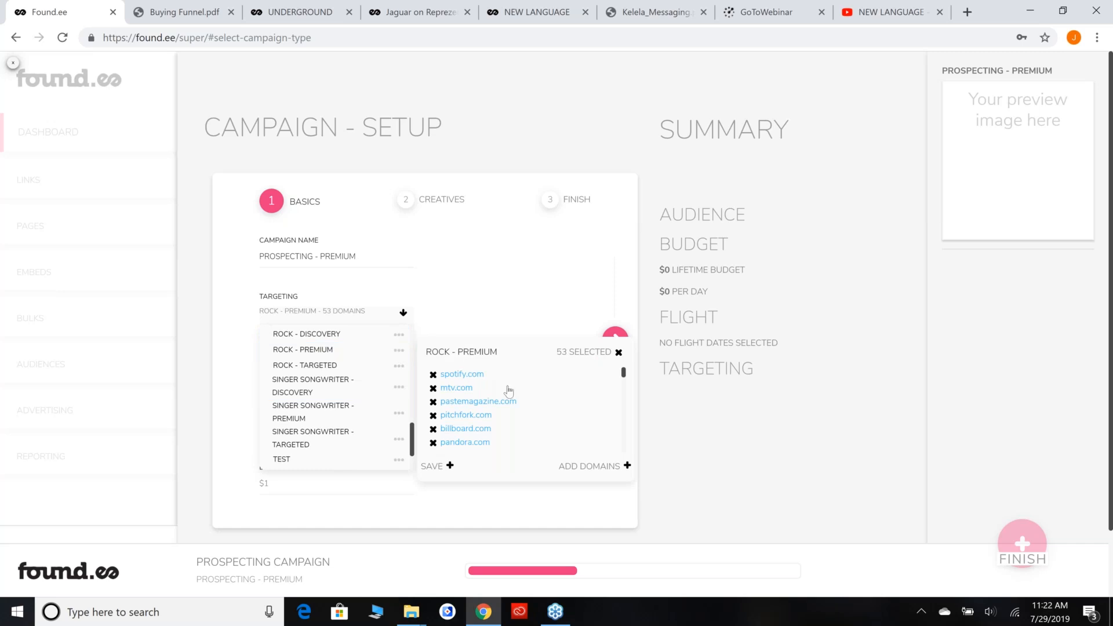
scroll(538, 392, down, 1)
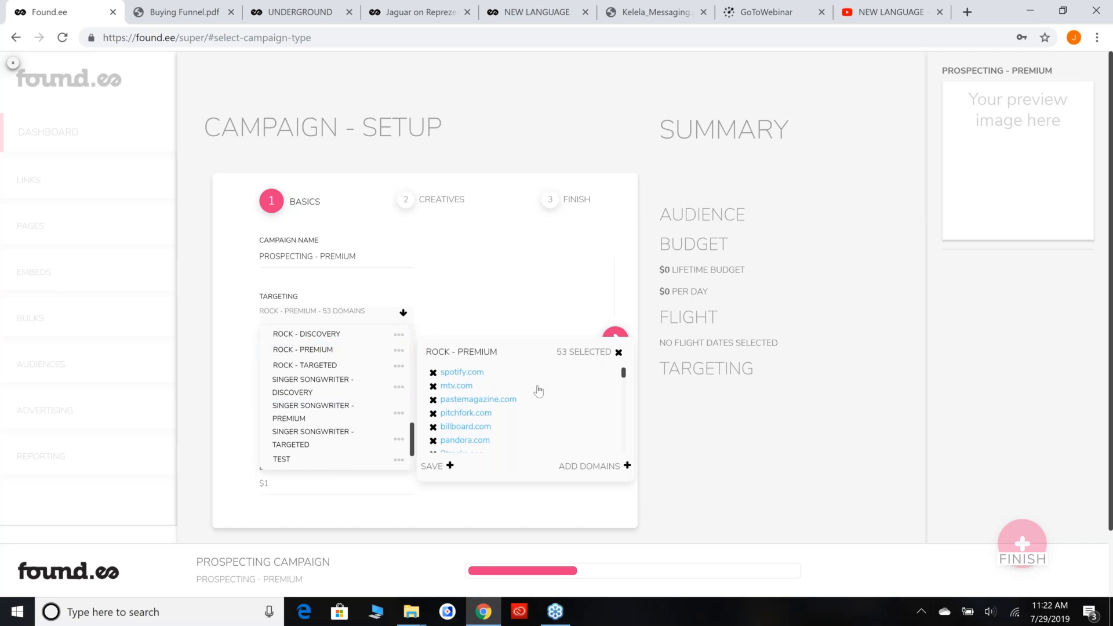
scroll(538, 392, down, 2)
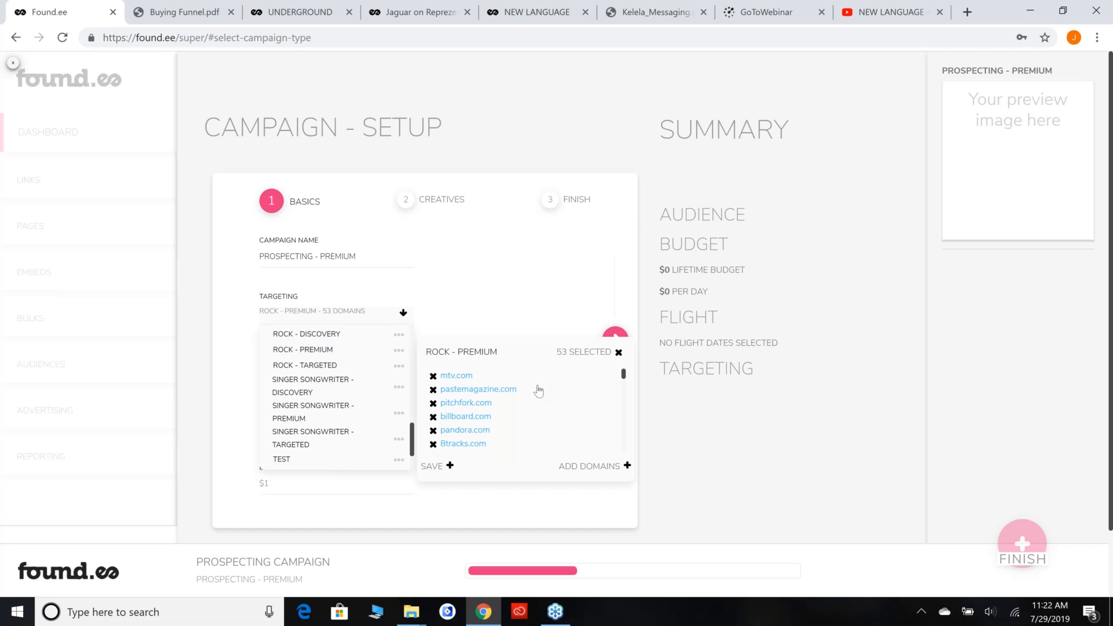
scroll(539, 391, down, 3)
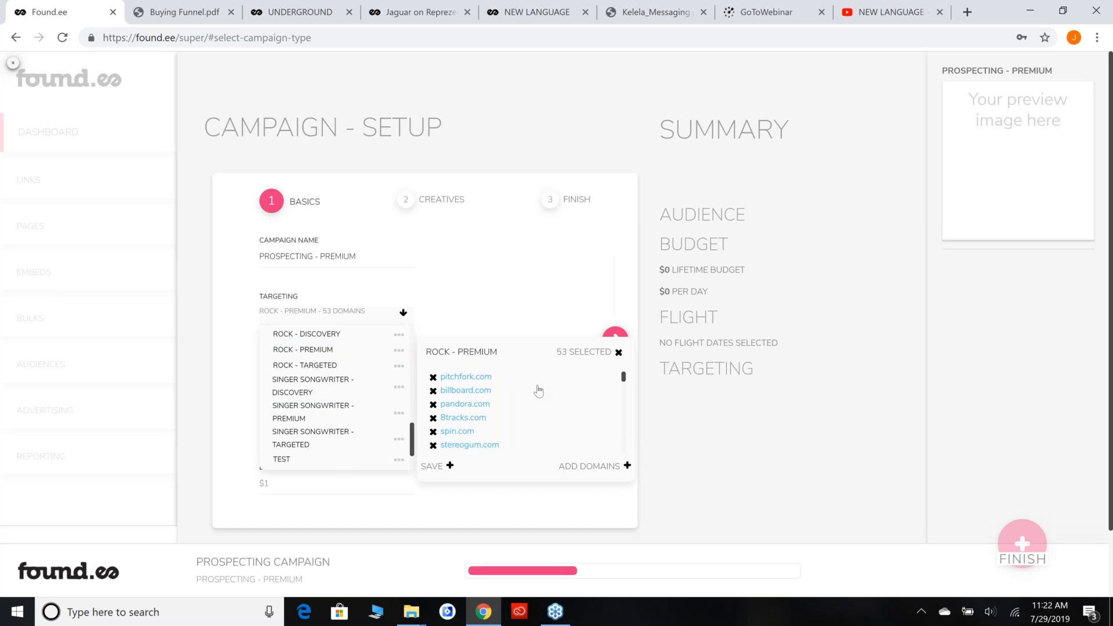
scroll(538, 392, down, 3)
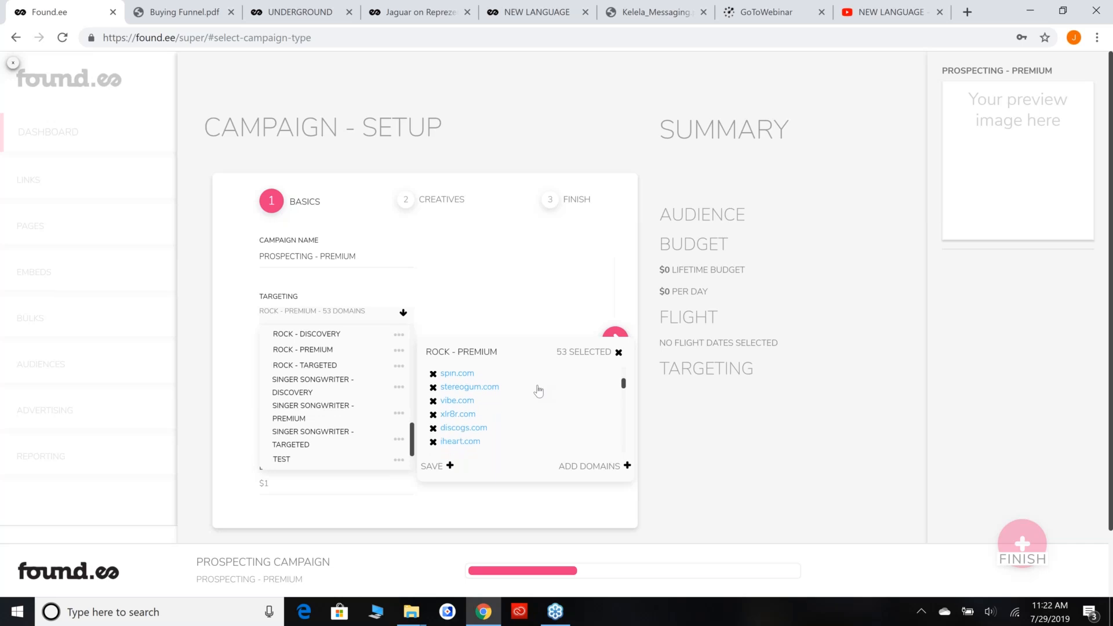
scroll(538, 392, down, 1)
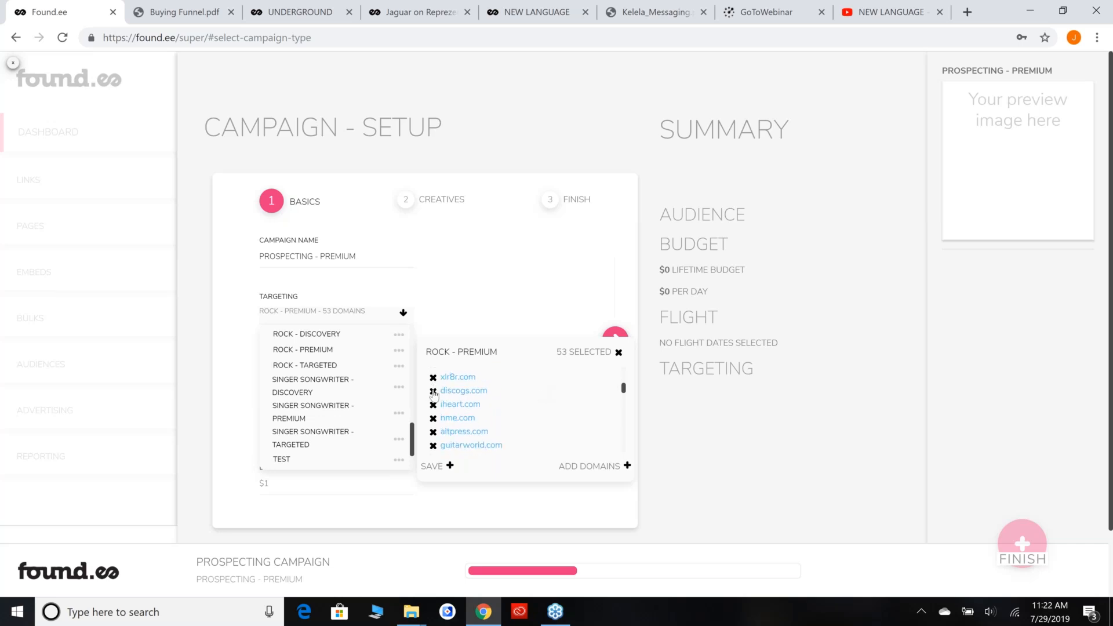
- Try excluding discogs.com, xlr8r.com and guitarworld.com from the ROCK - PREMIUM list, and view the form for adding domains
click(433, 391)
click(433, 378)
click(434, 445)
scroll(499, 415, down, 1)
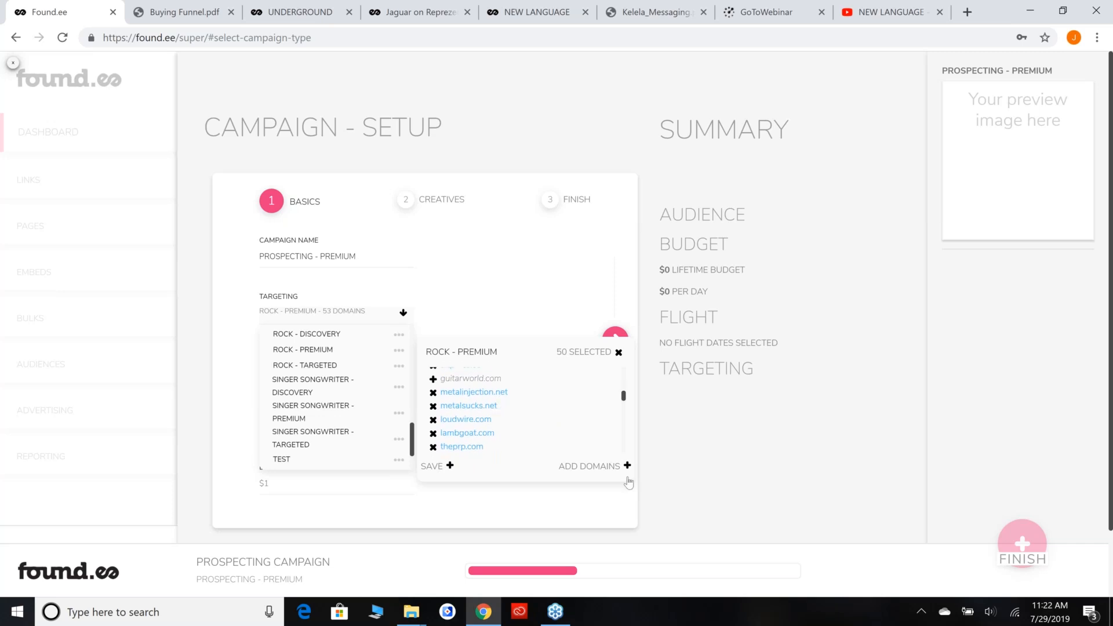
click(597, 466)
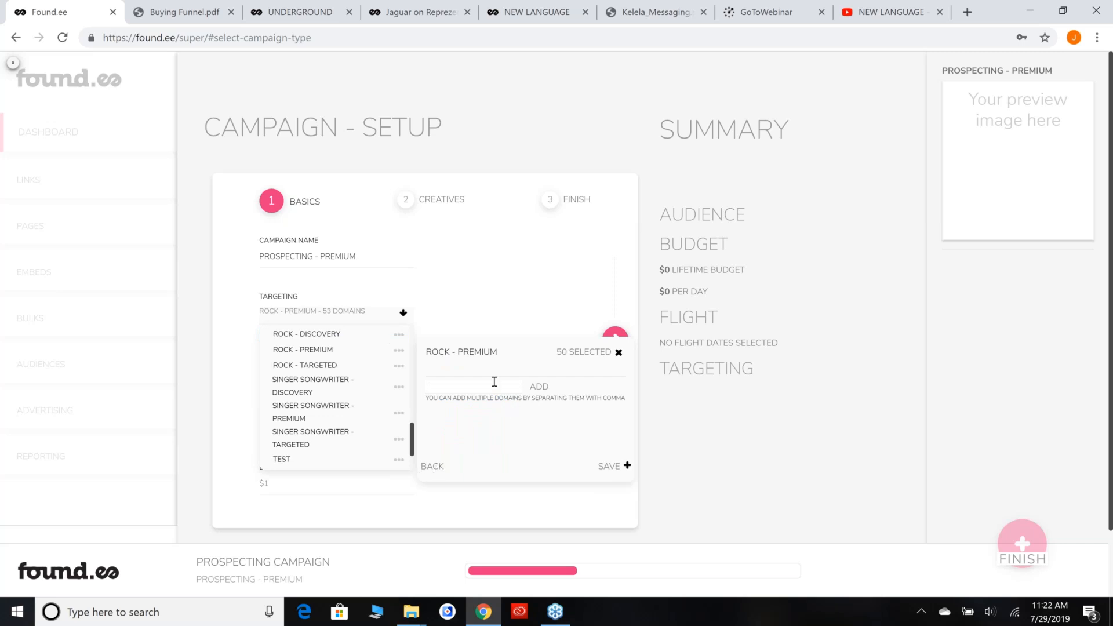
click(432, 466)
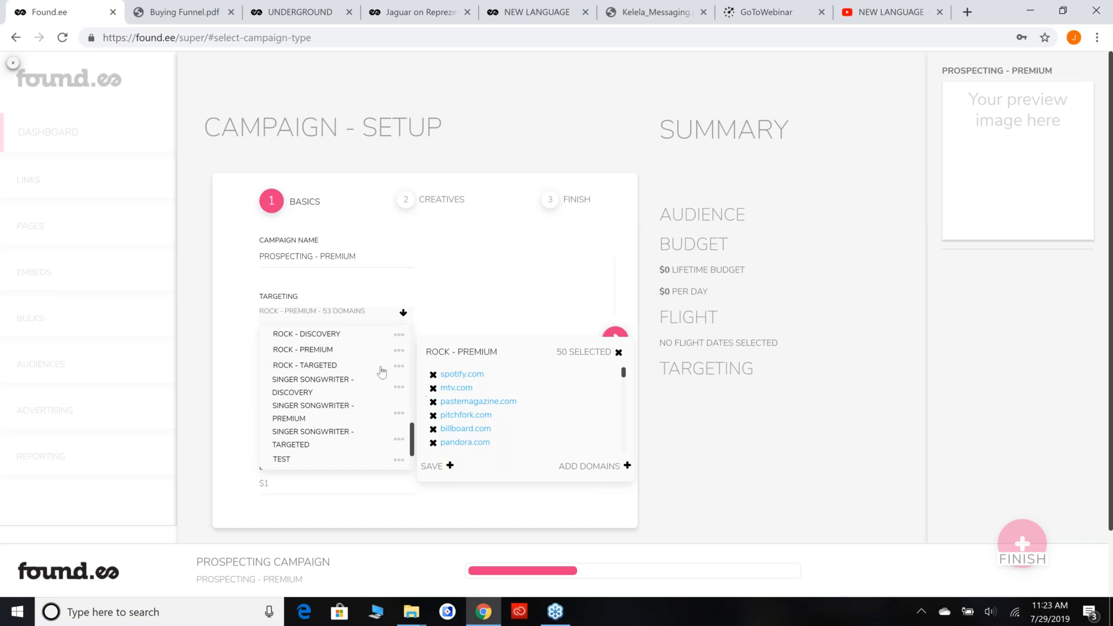
click(326, 350)
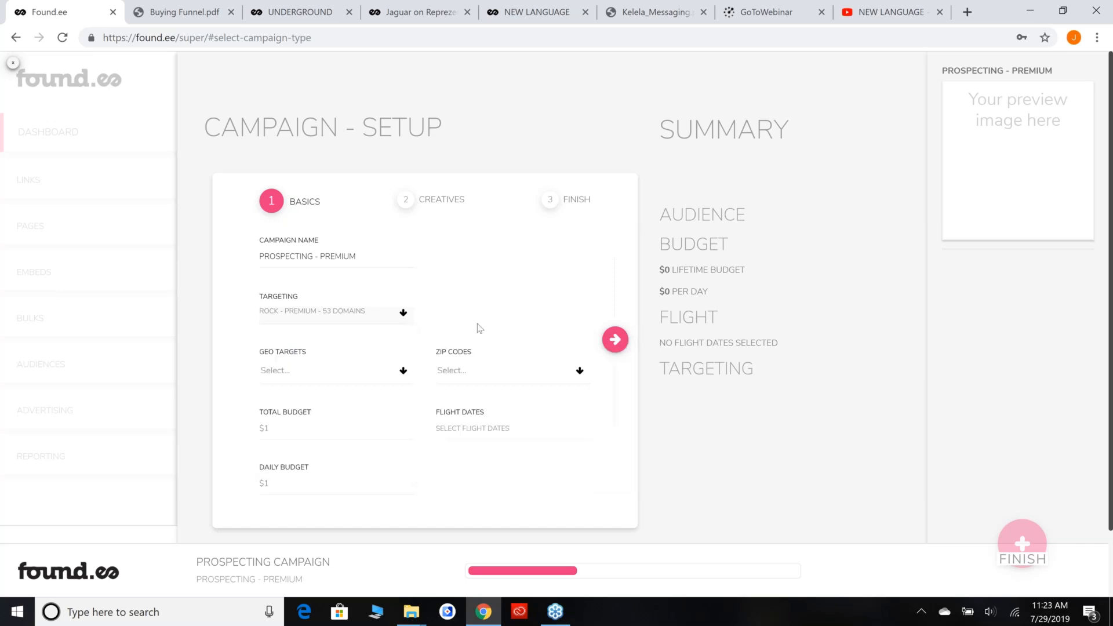
- Set the premium campaign's geo target to United States and its total budget to $500
click(374, 375)
text(united state)
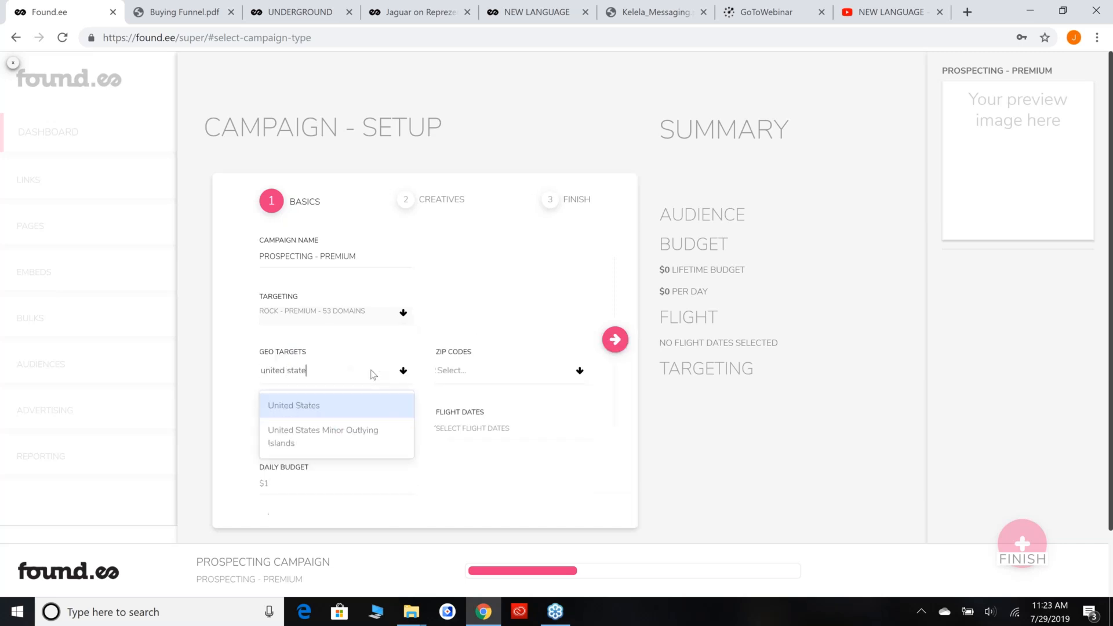
click(346, 408)
click(314, 427)
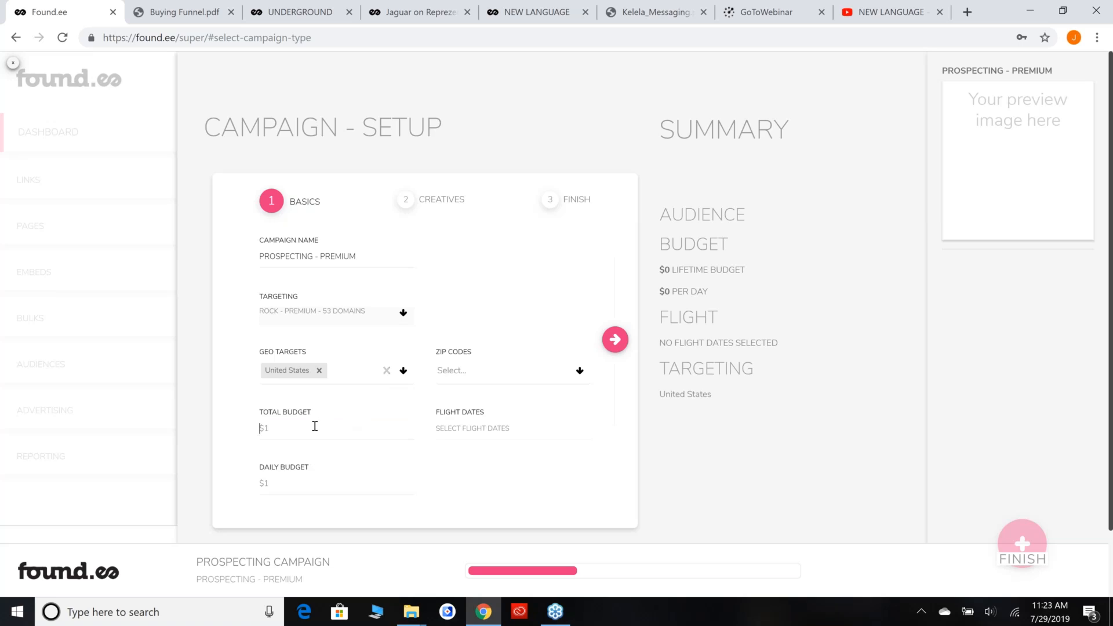
text(500)
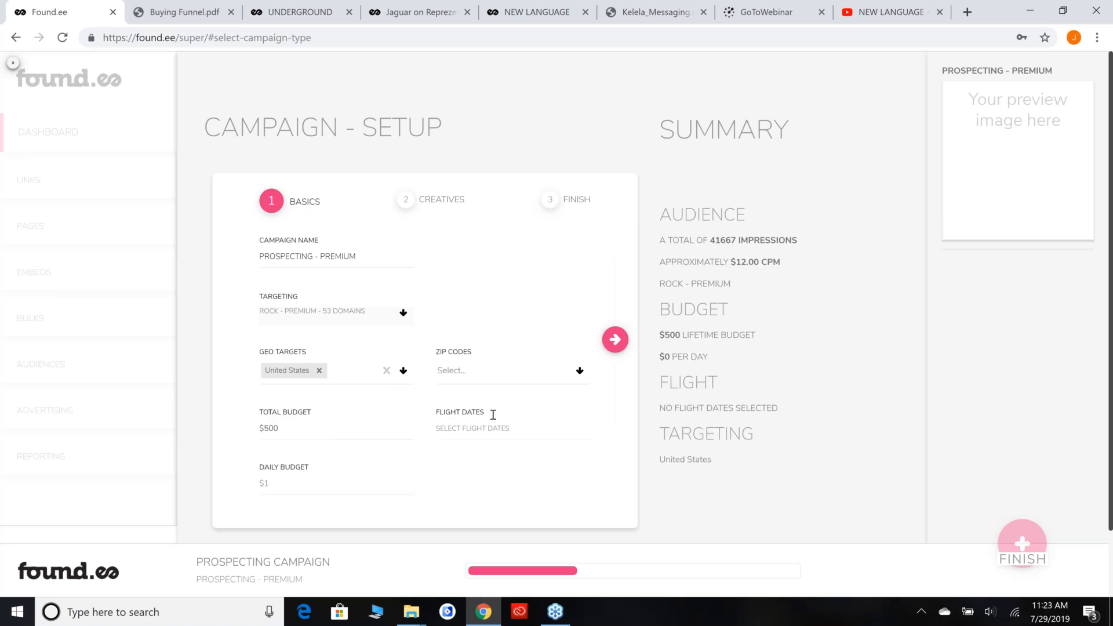
- Set the flight dates from 07/29/2019 to 08/03/2019 and check the approximate CPM in the summary
click(492, 415)
click(478, 316)
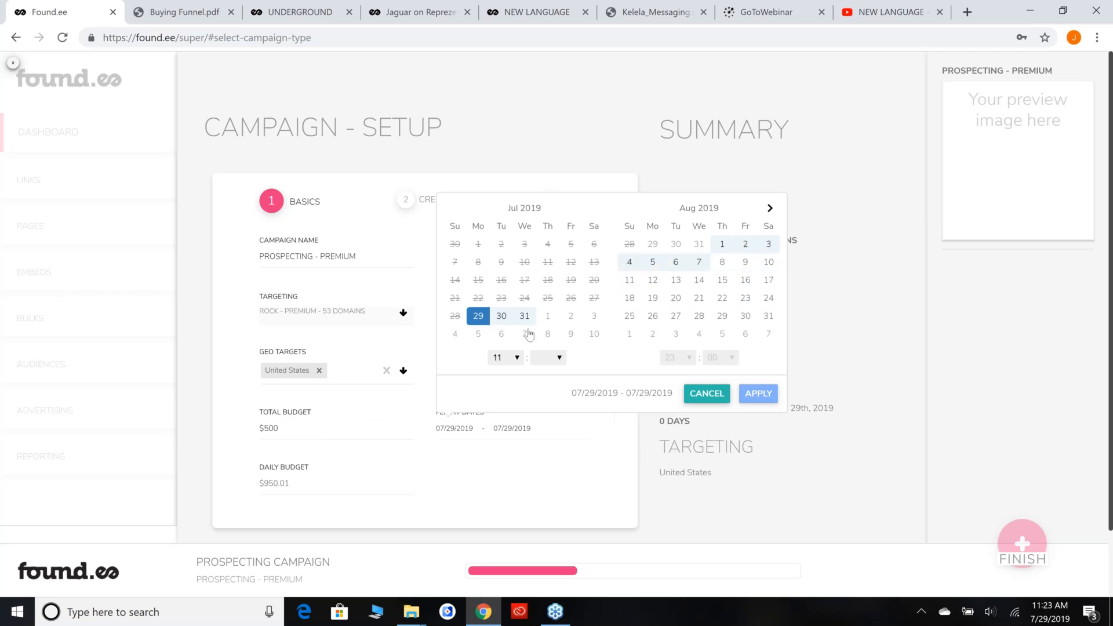
click(765, 246)
click(758, 394)
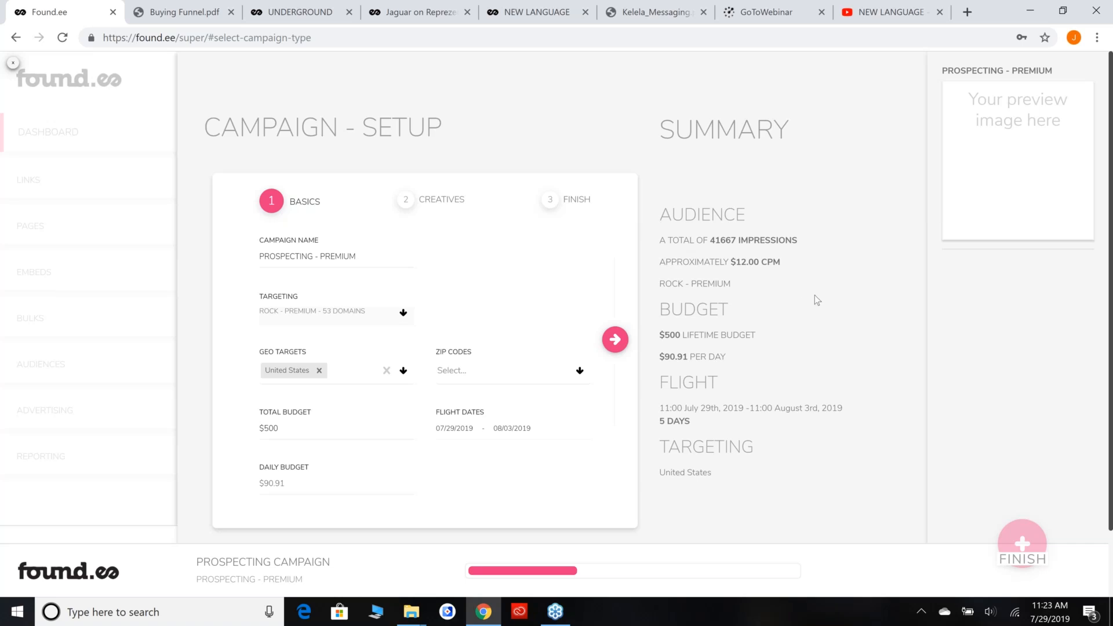
drag(780, 261, 660, 263)
click(719, 266)
- Continue to the creatives stage and upload the Awareness-Into-Consideraiton_AndrewBird banner from the Webinar folder
click(615, 341)
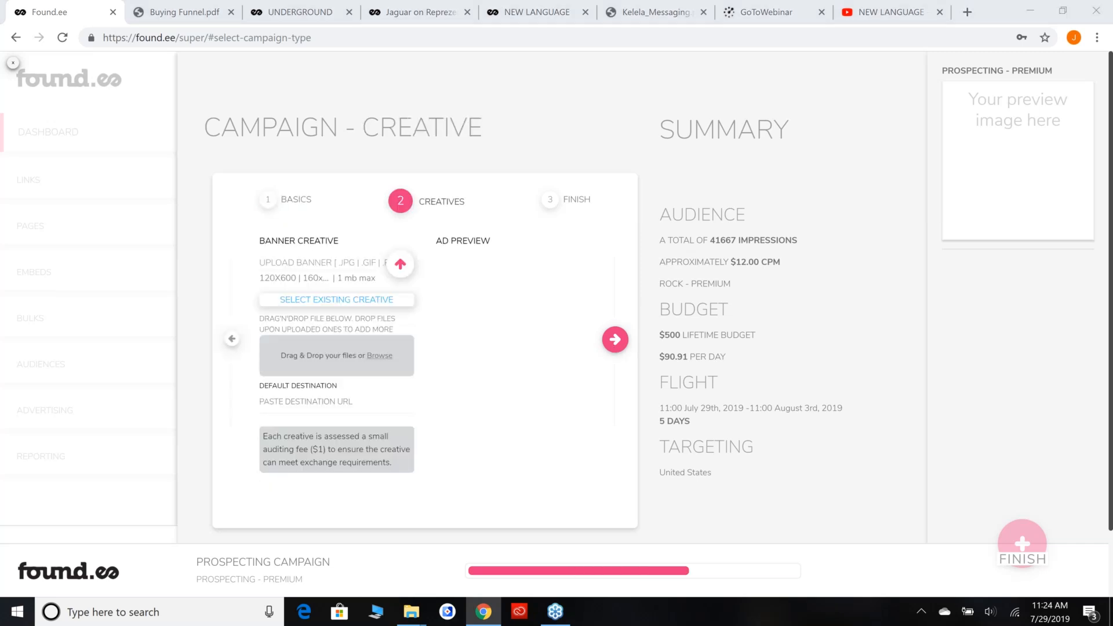
click(400, 264)
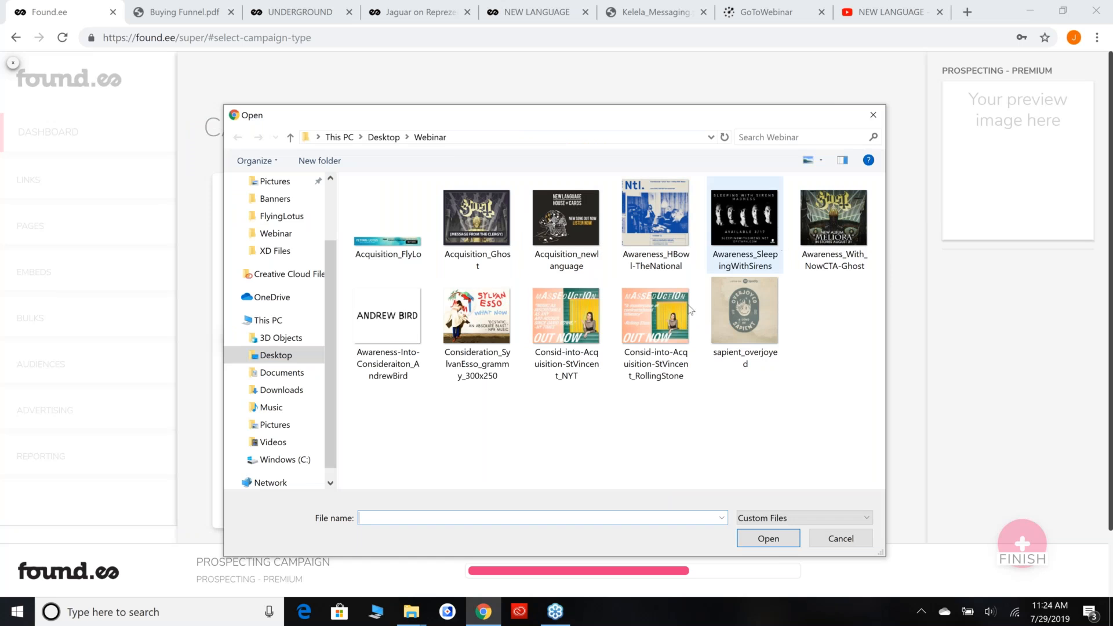
click(409, 316)
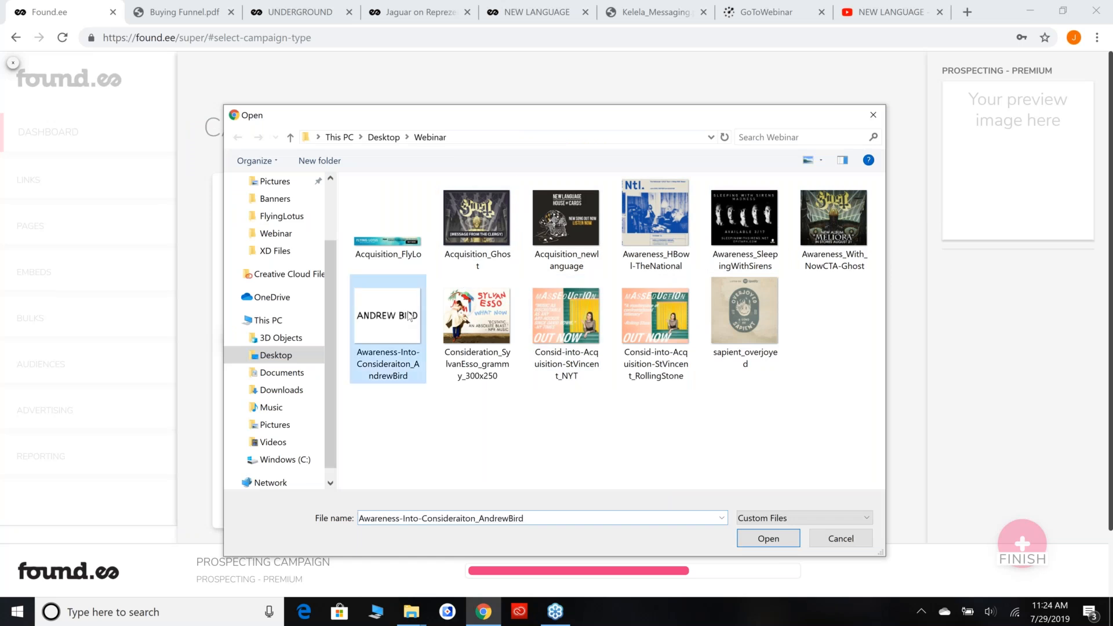
click(774, 536)
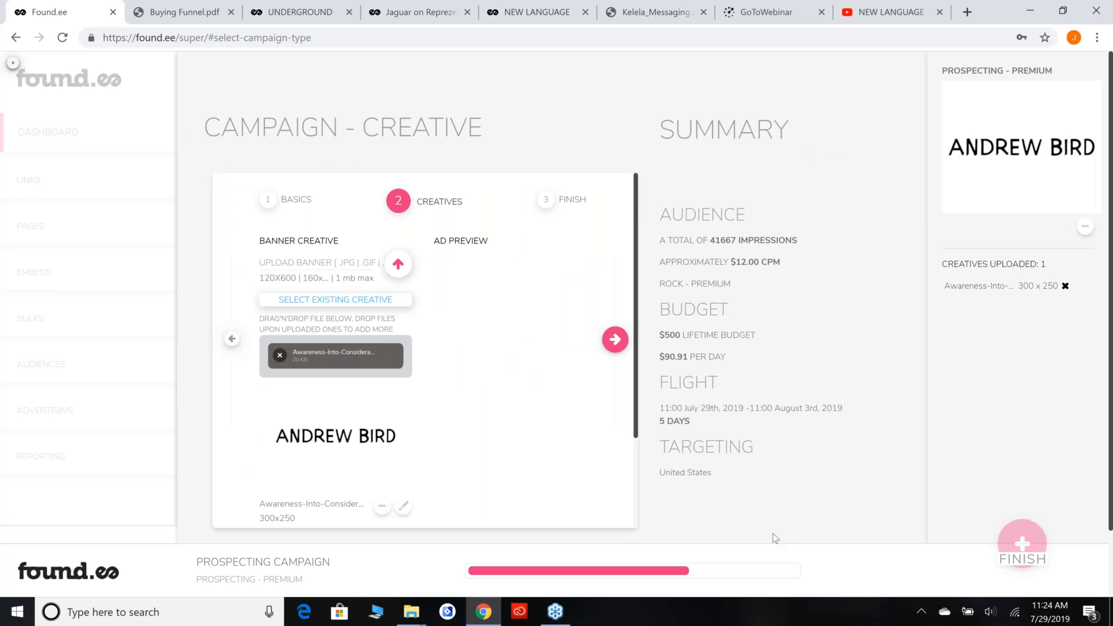
- Restore the browser window from full size, then reposition and narrow it so the desktop shows around it
click(1063, 9)
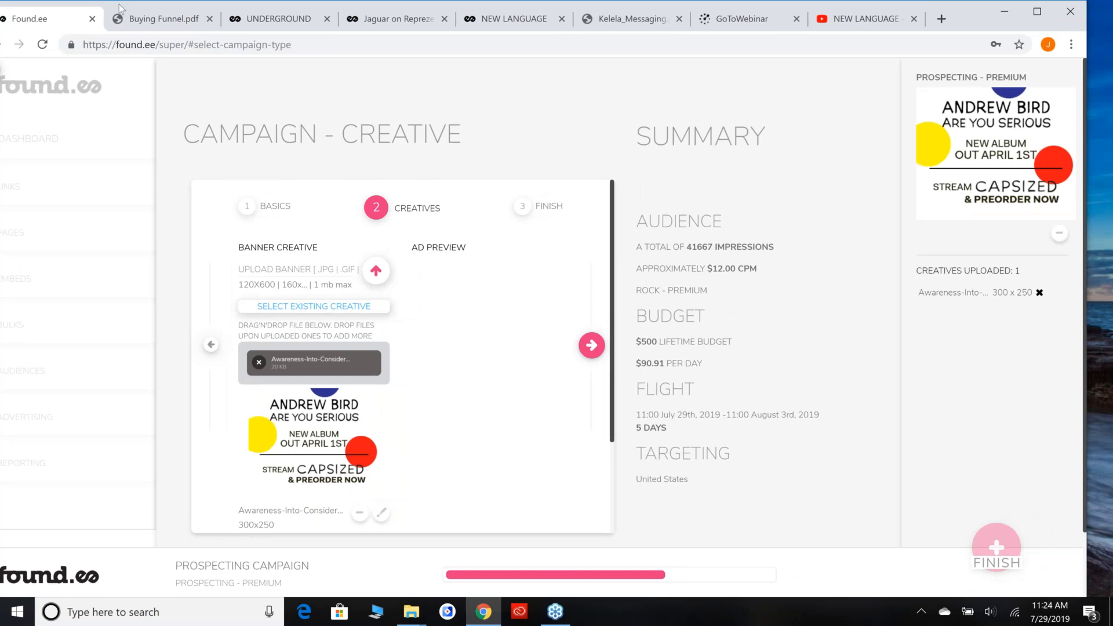
drag(73, 6, 100, 16)
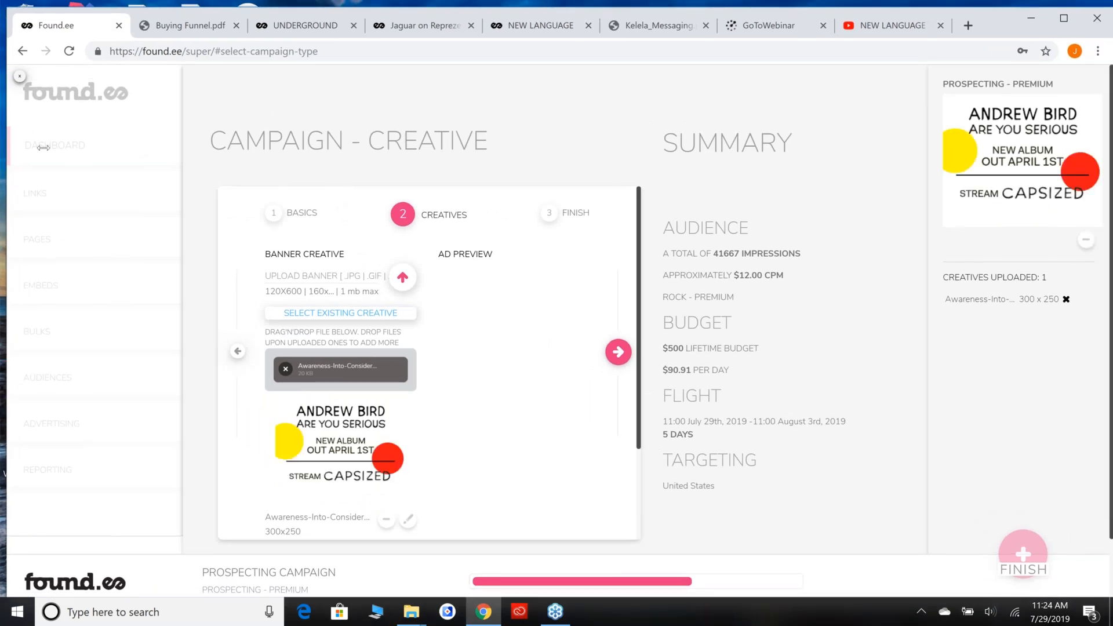
drag(44, 147, 45, 147)
drag(1014, 33, 965, 34)
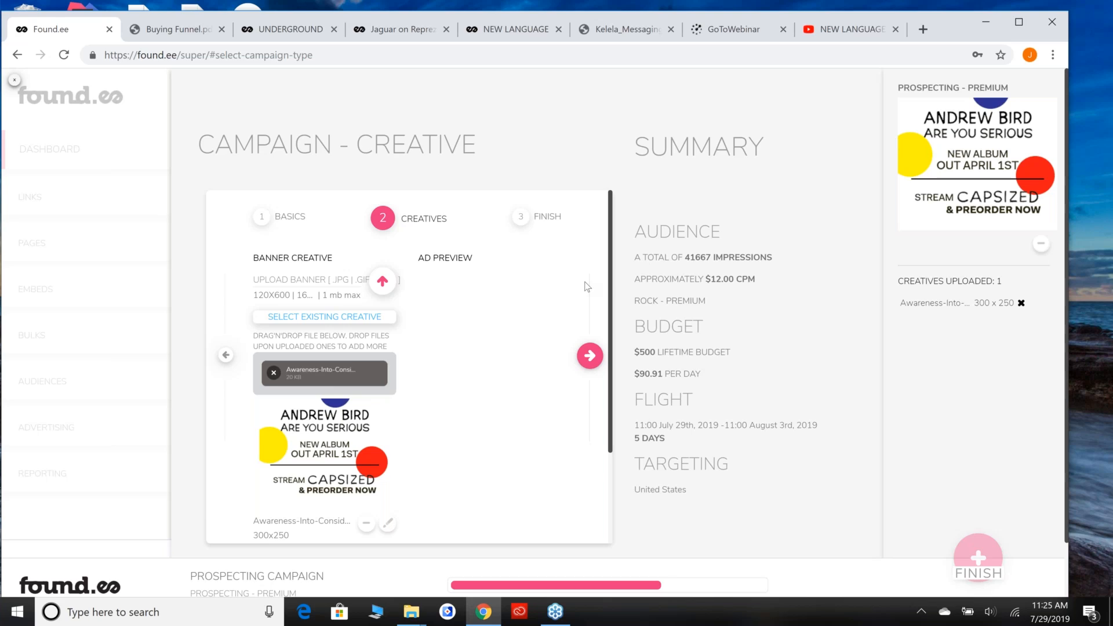
- Review the uploaded banner's preview, the default destination field and the creative auditing fee note
scroll(534, 373, down, 4)
scroll(532, 371, up, 4)
scroll(510, 346, down, 2)
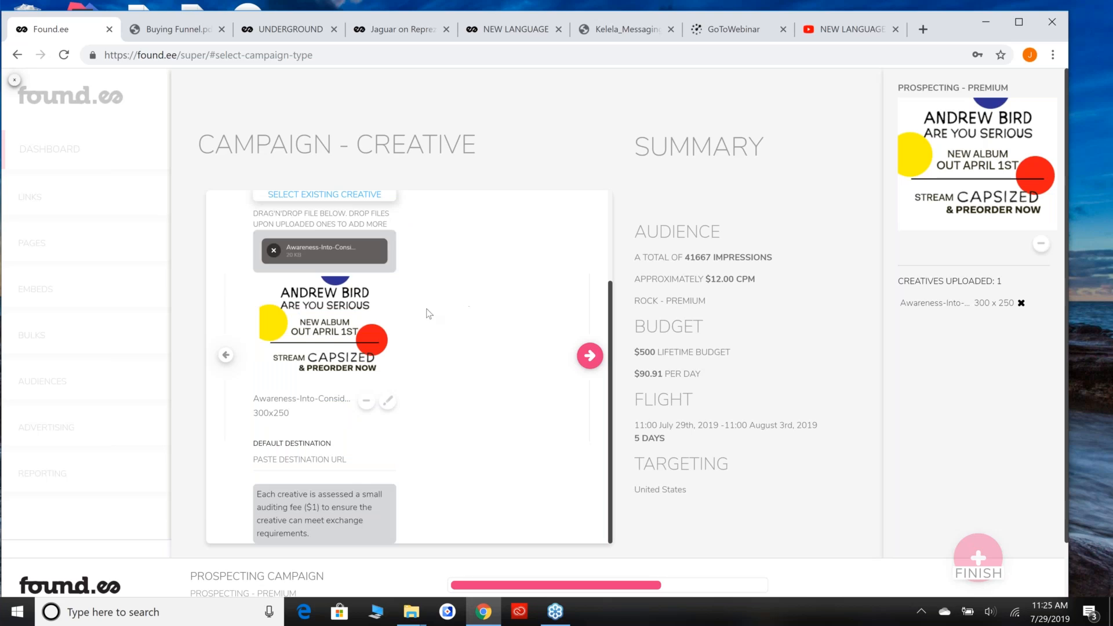
scroll(429, 313, up, 2)
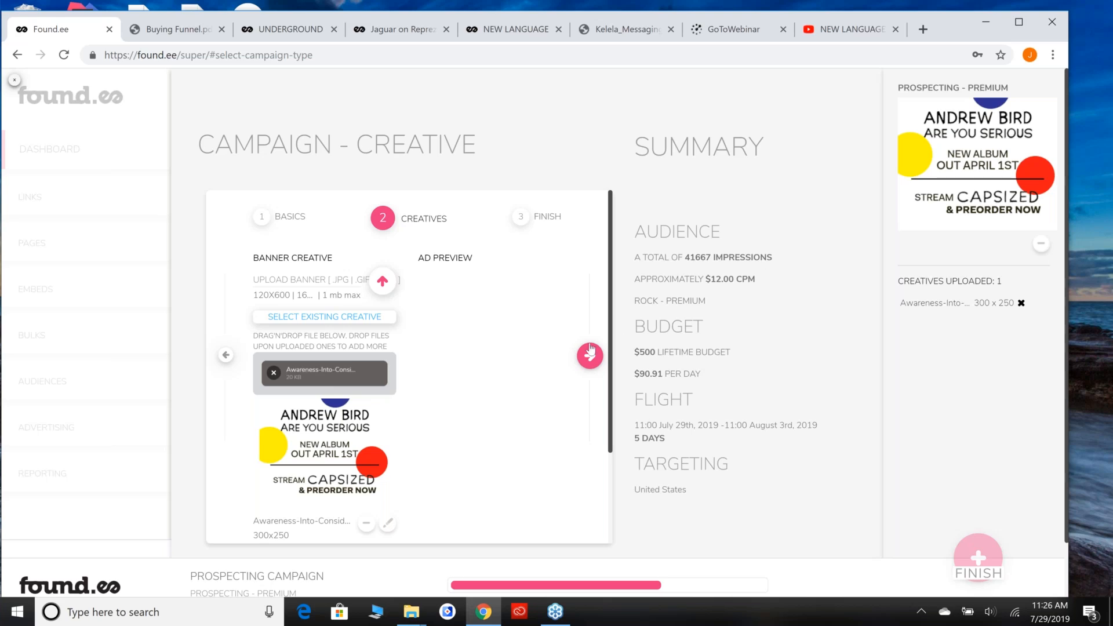
- Leave the campaign setup, look at the Audiences and Links sections, and point out the newest short link and its destination URL
click(22, 83)
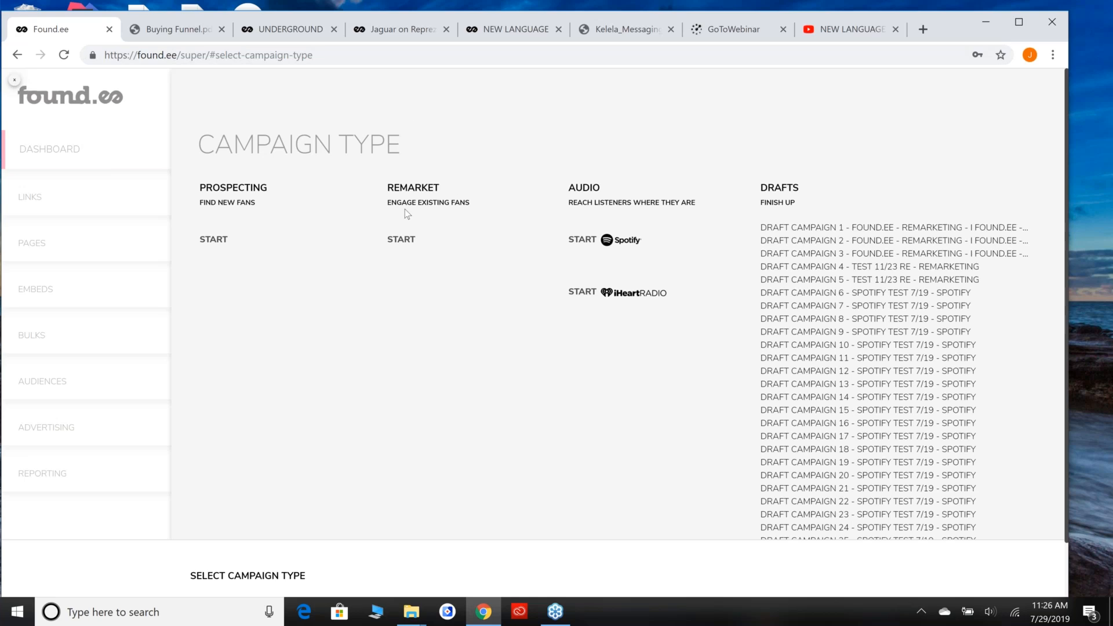
click(14, 80)
click(140, 384)
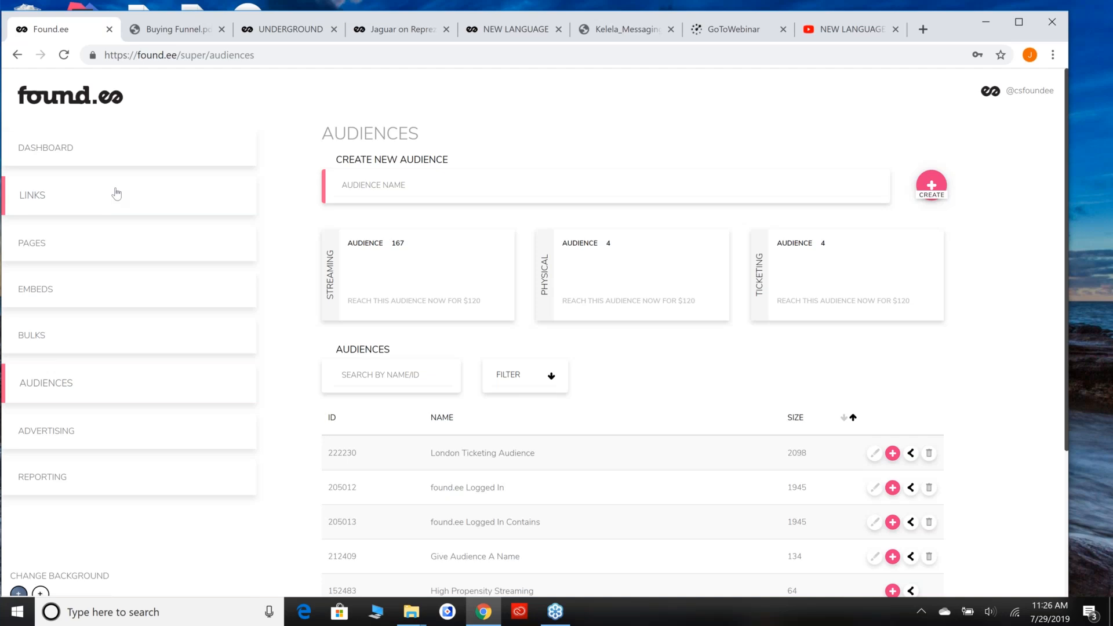
click(116, 194)
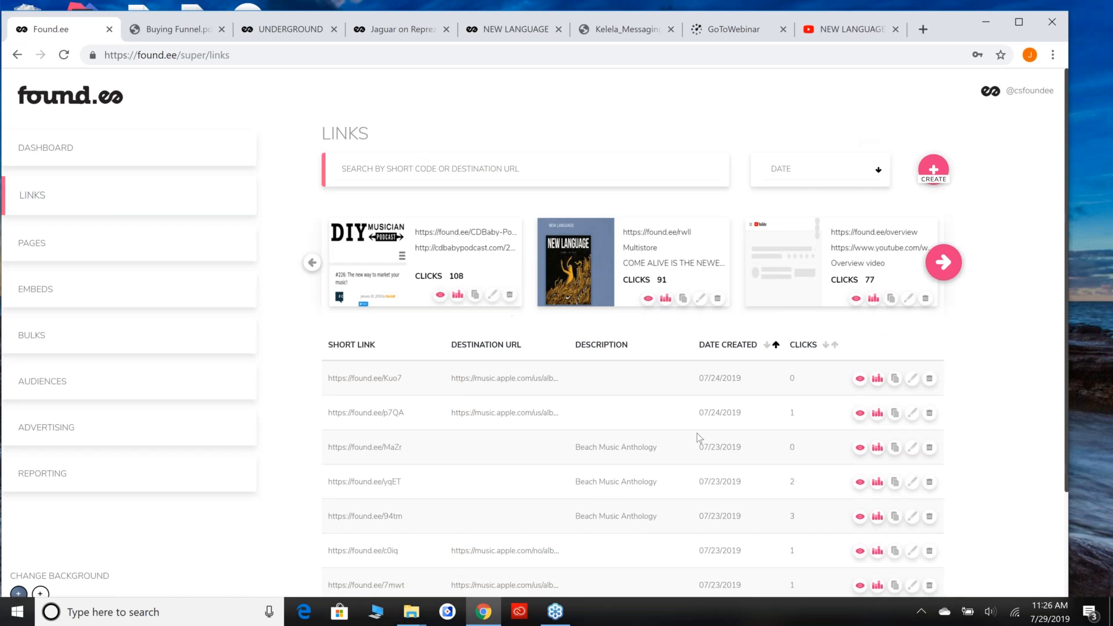
drag(341, 379, 414, 381)
click(452, 377)
- View the landing page builder and the example pages for Jaguar on Reprezent Radio and NEW LANGUAGE's House of Cards
click(114, 244)
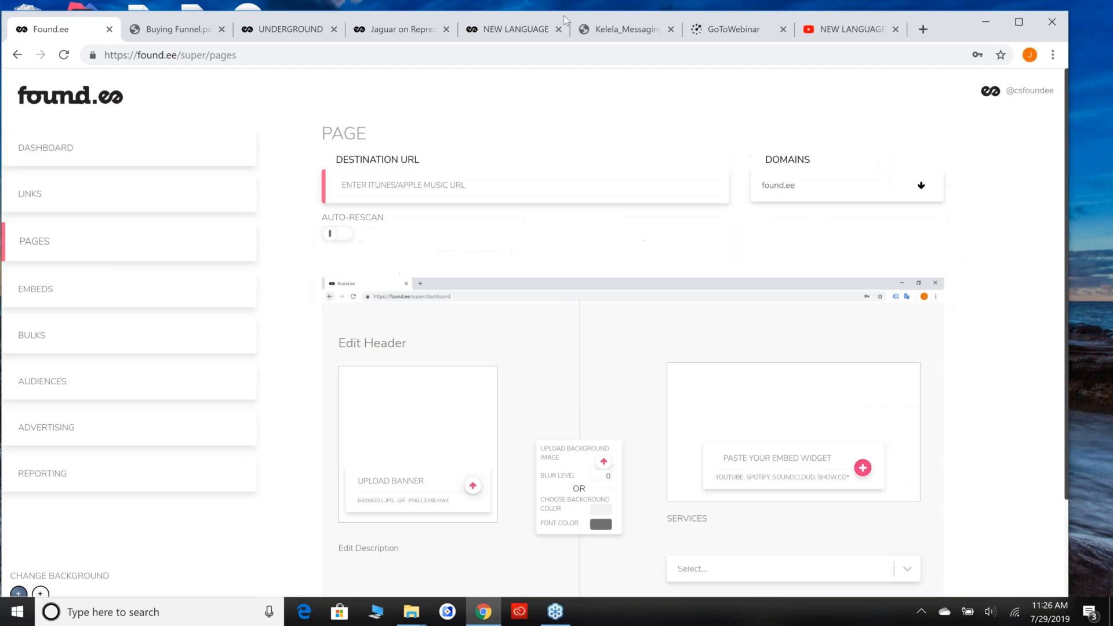
click(416, 28)
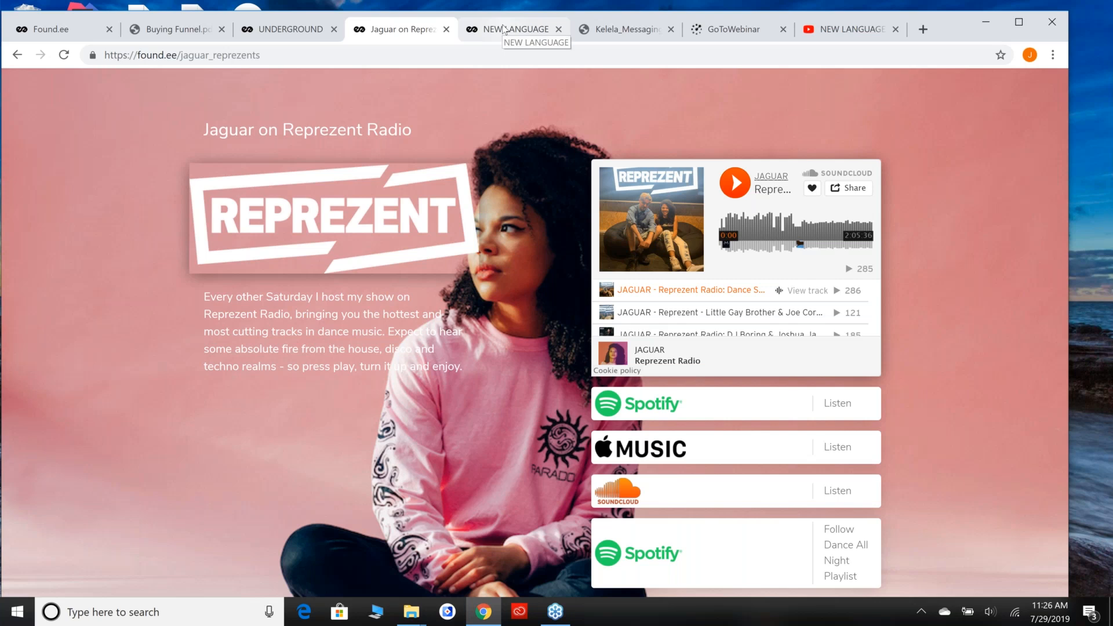
click(505, 29)
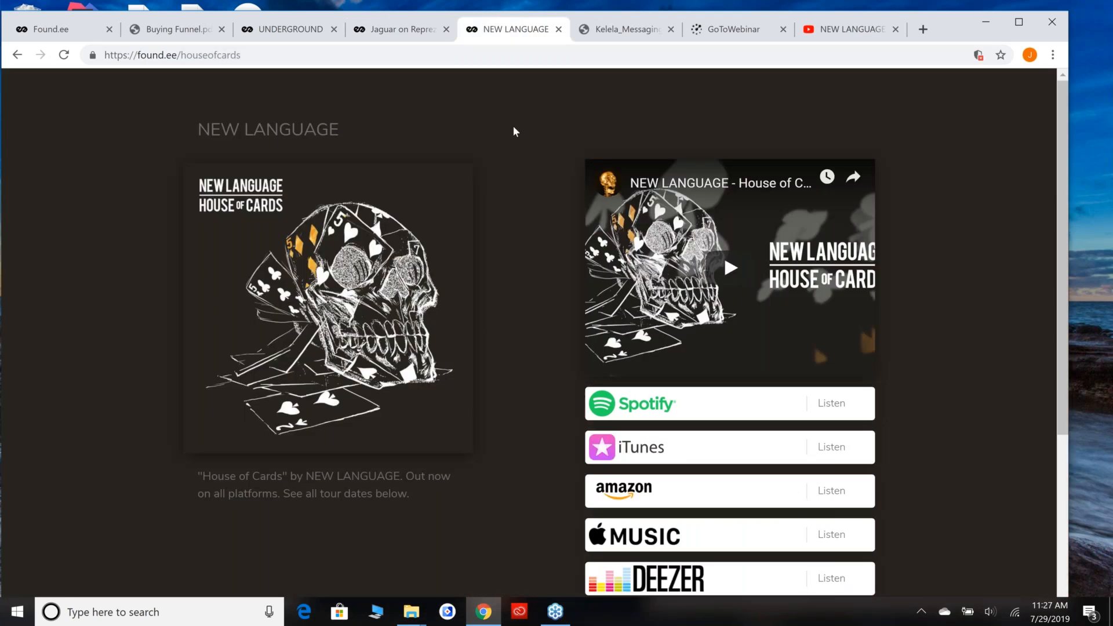
scroll(516, 146, down, 4)
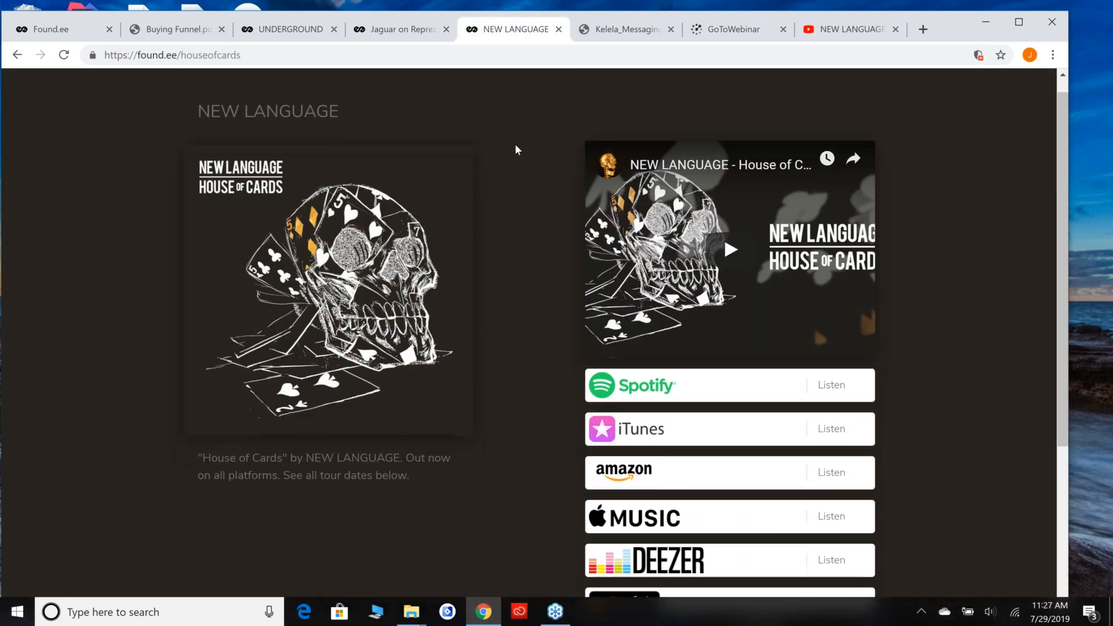
scroll(515, 149, up, 4)
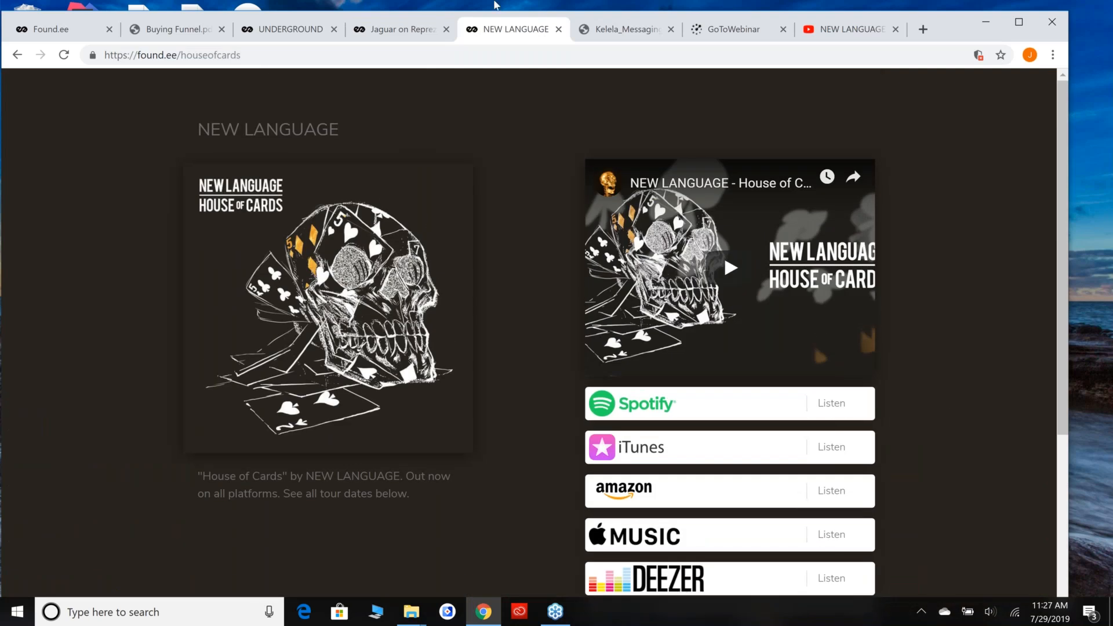
- Examine the UNDERGROUND example page's description text, embedded video and streaming service links
click(301, 30)
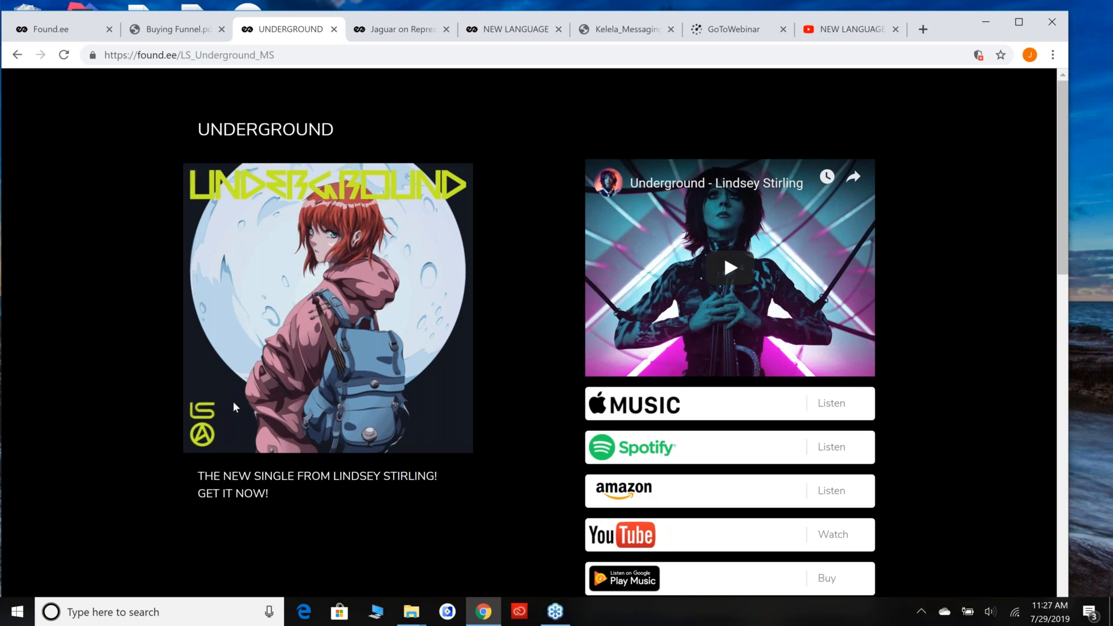
triple_click(260, 482)
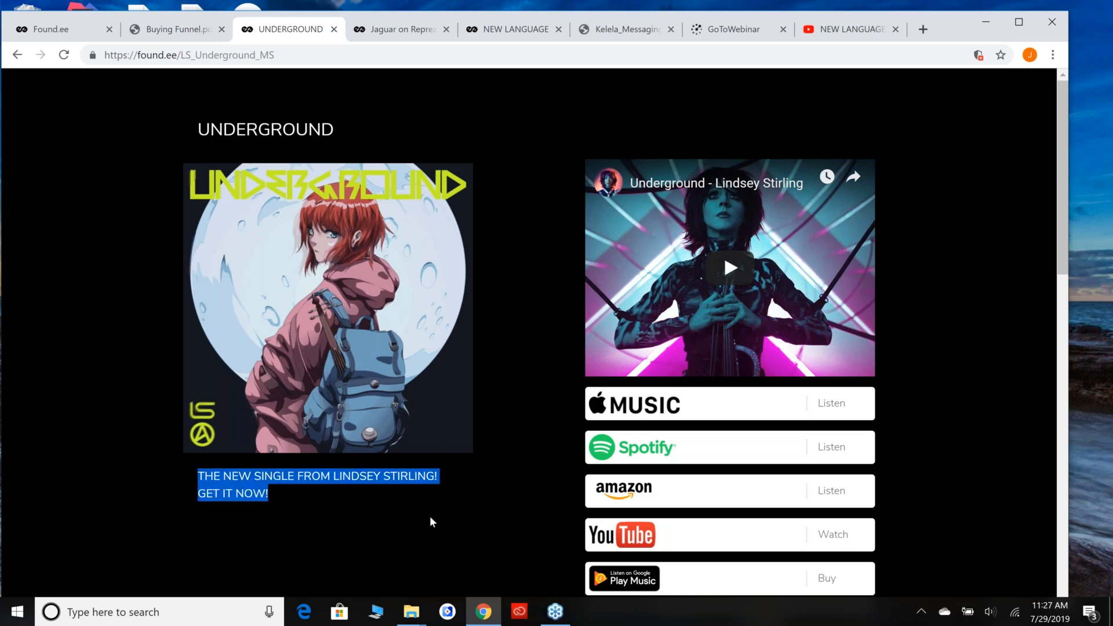
click(493, 467)
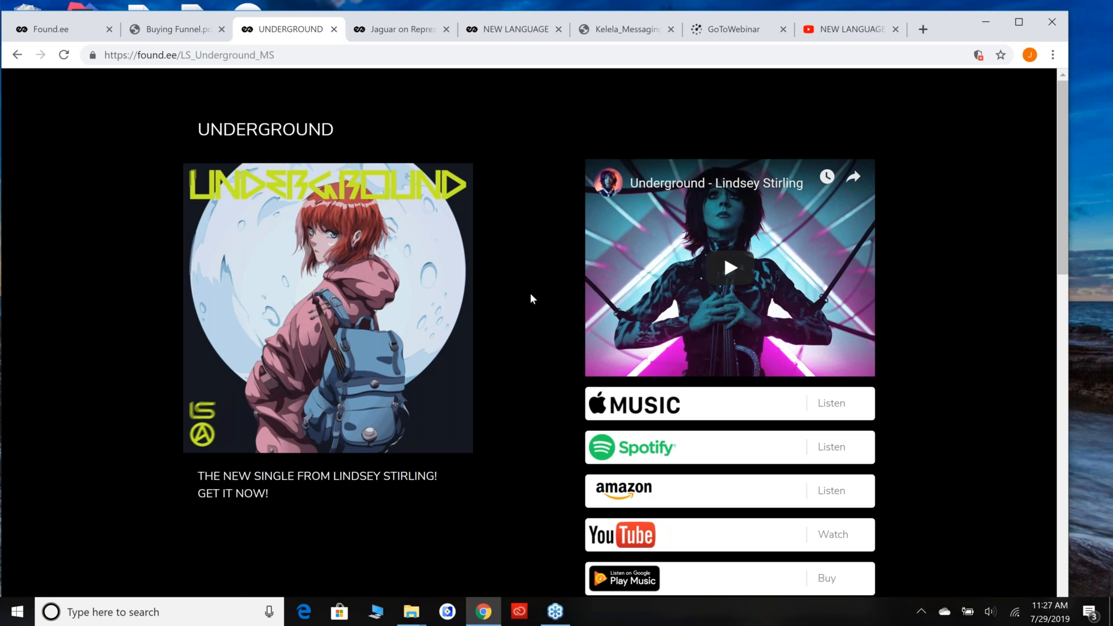
scroll(530, 294, down, 3)
scroll(530, 293, up, 3)
right_click(723, 244)
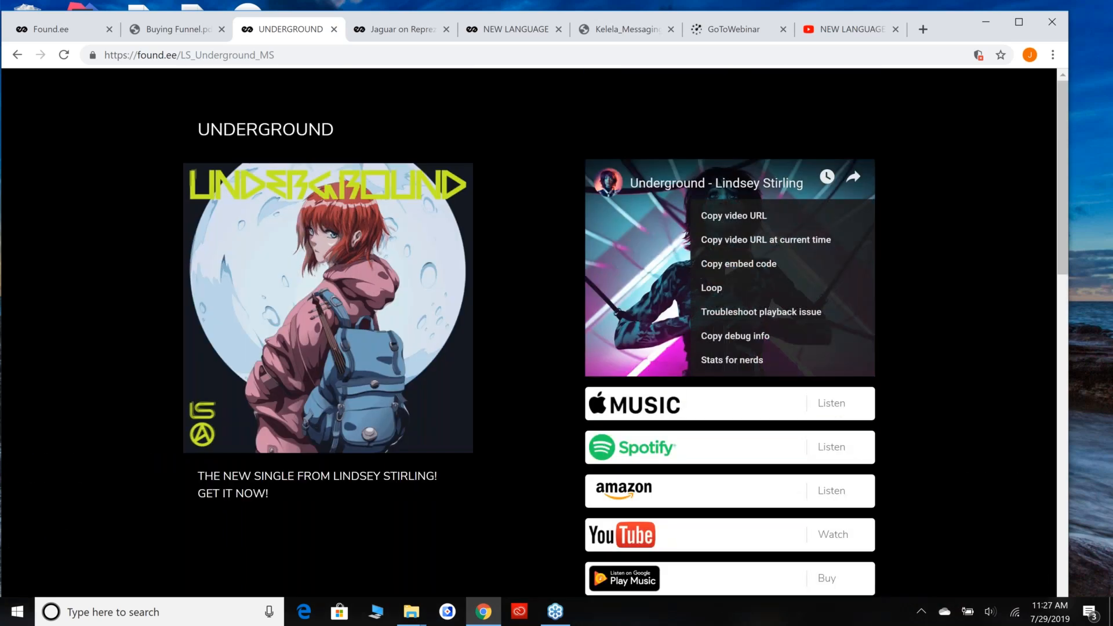
key(Escape)
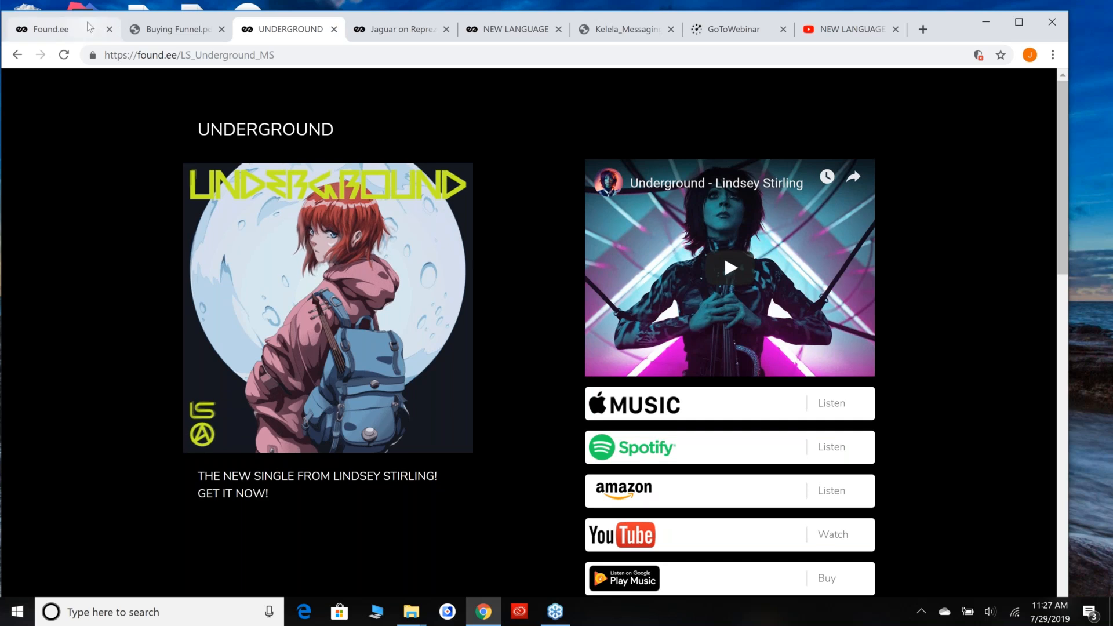
- Return to the Found.ee site's Audiences section and examine the sizes and campaign options of the listed audiences
click(64, 29)
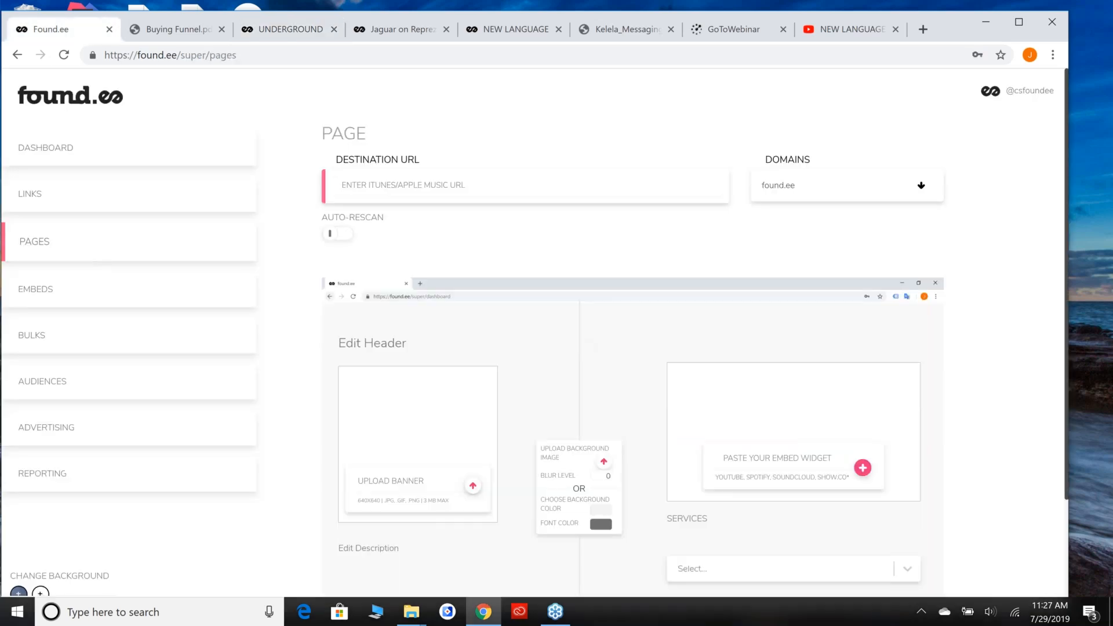
click(63, 383)
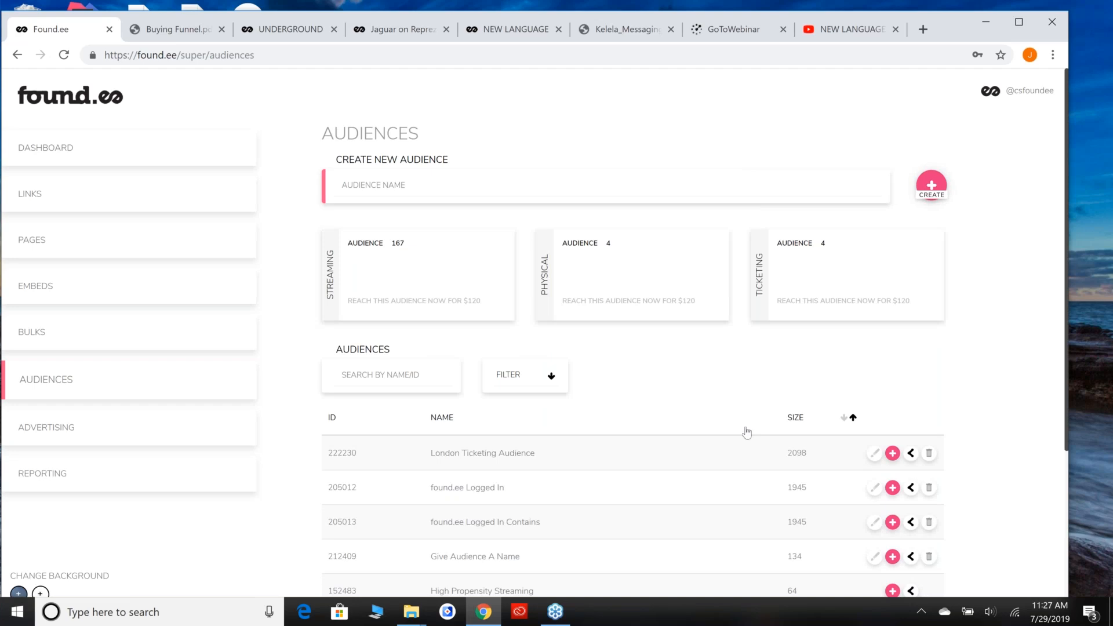
scroll(767, 518, down, 1)
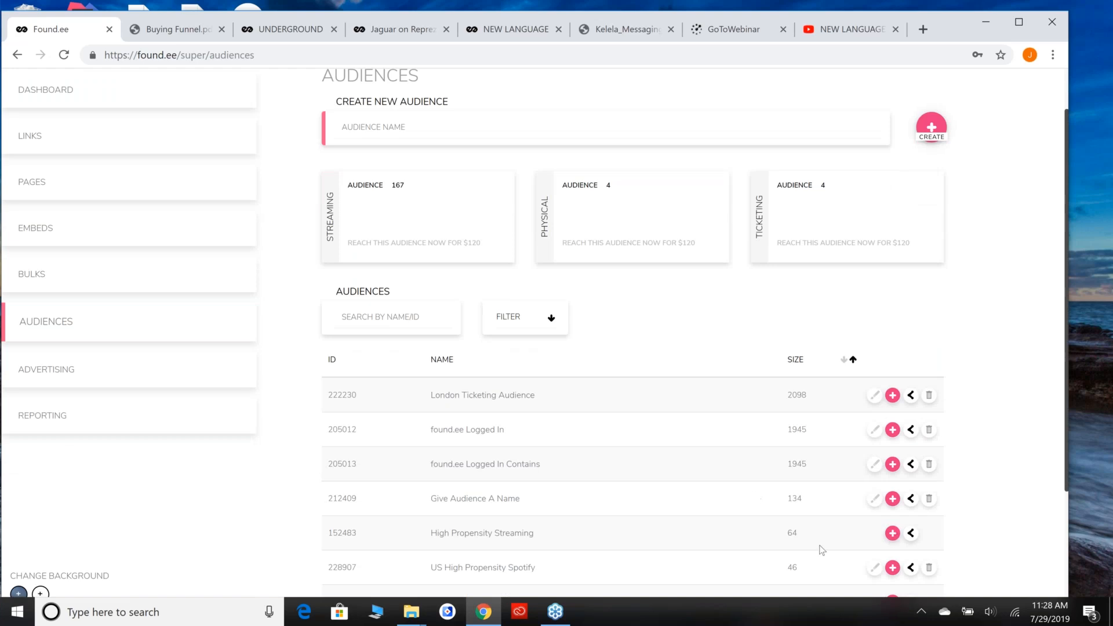
double_click(781, 528)
click(736, 454)
scroll(817, 395, up, 1)
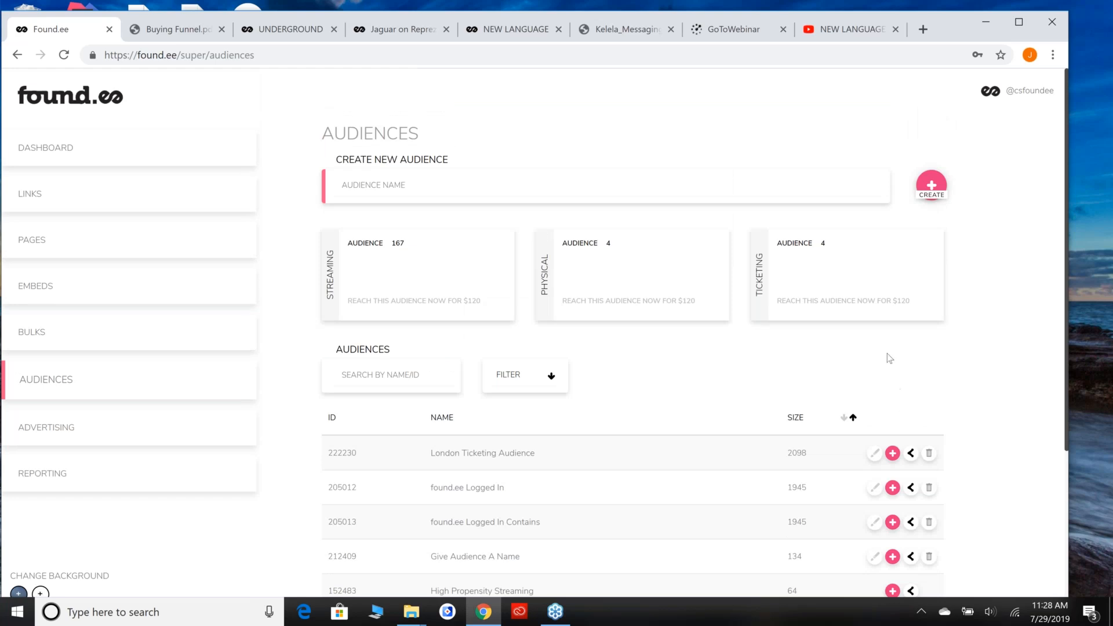
scroll(889, 359, down, 1)
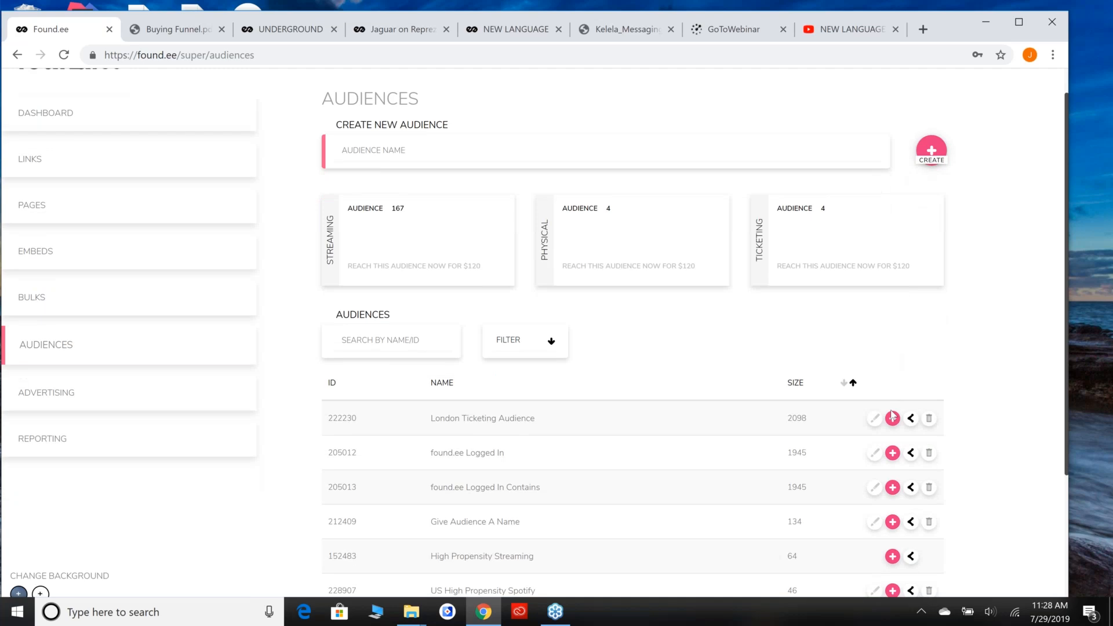
- Start a remarketing campaign for the found.ee Logged In audience and name it found.ee Login Remarketing
click(892, 455)
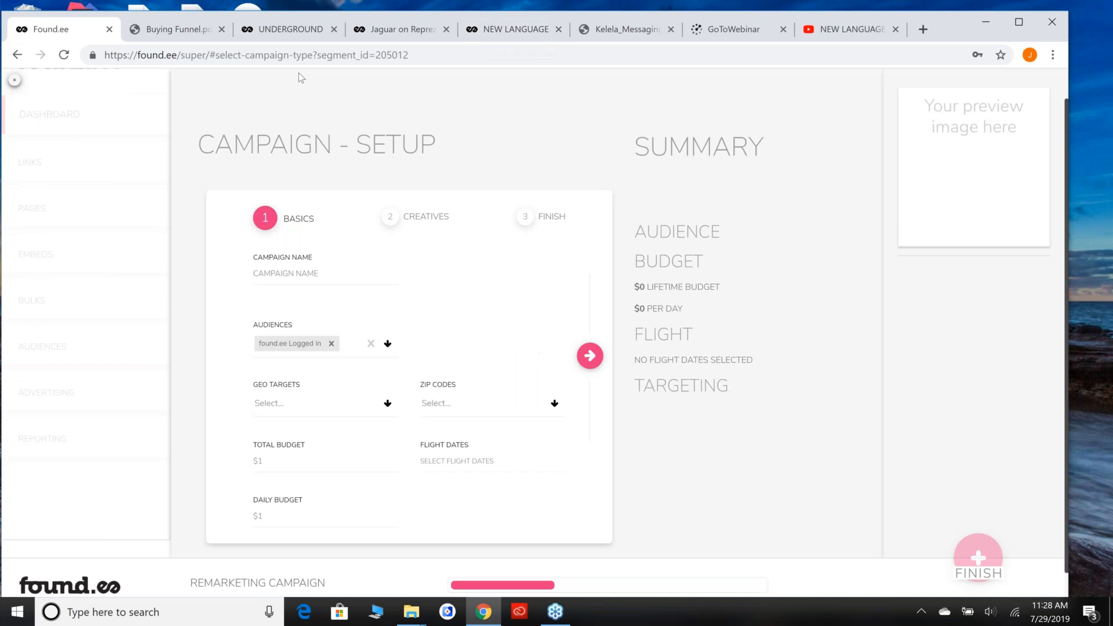
click(337, 280)
text(found.ee )
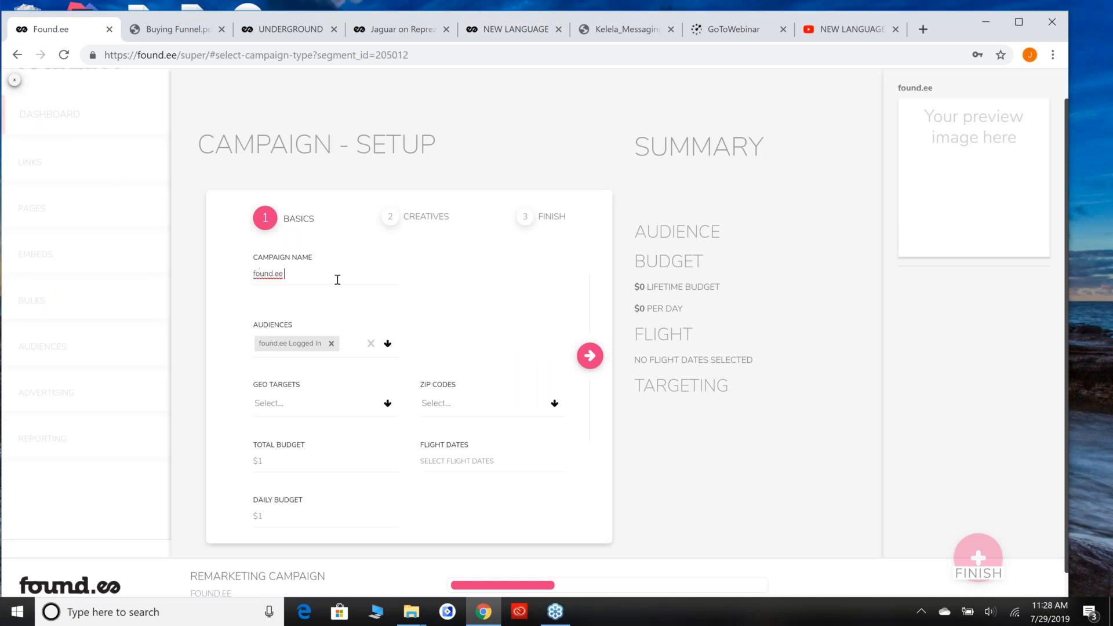
text(Login Remarketing)
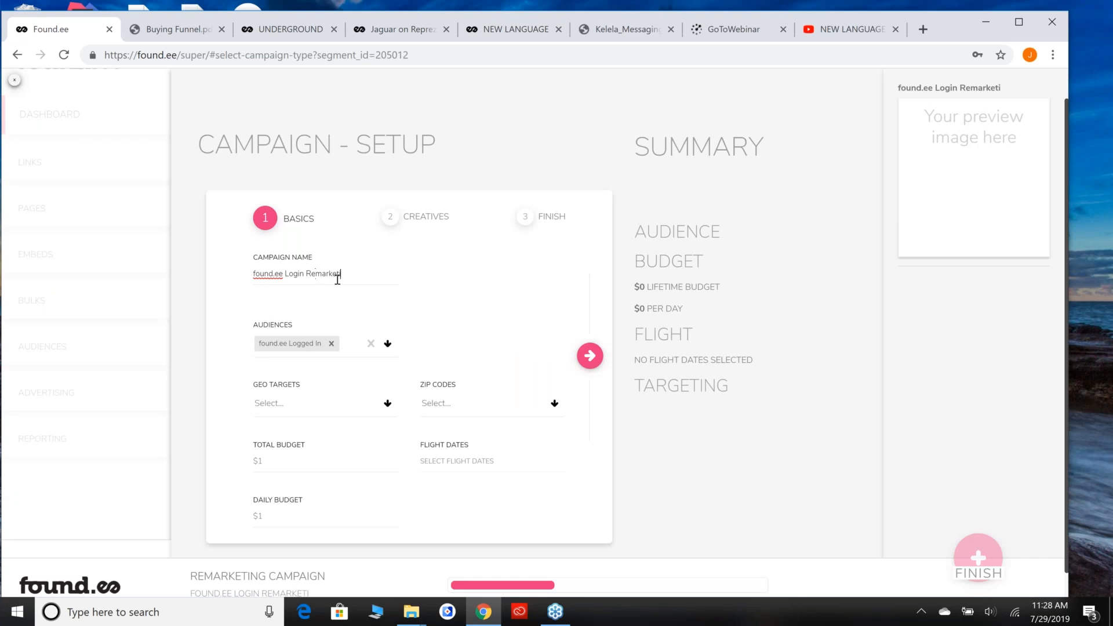
- Set the remarketing campaign's geo target to United States and its total budget to $50
click(365, 401)
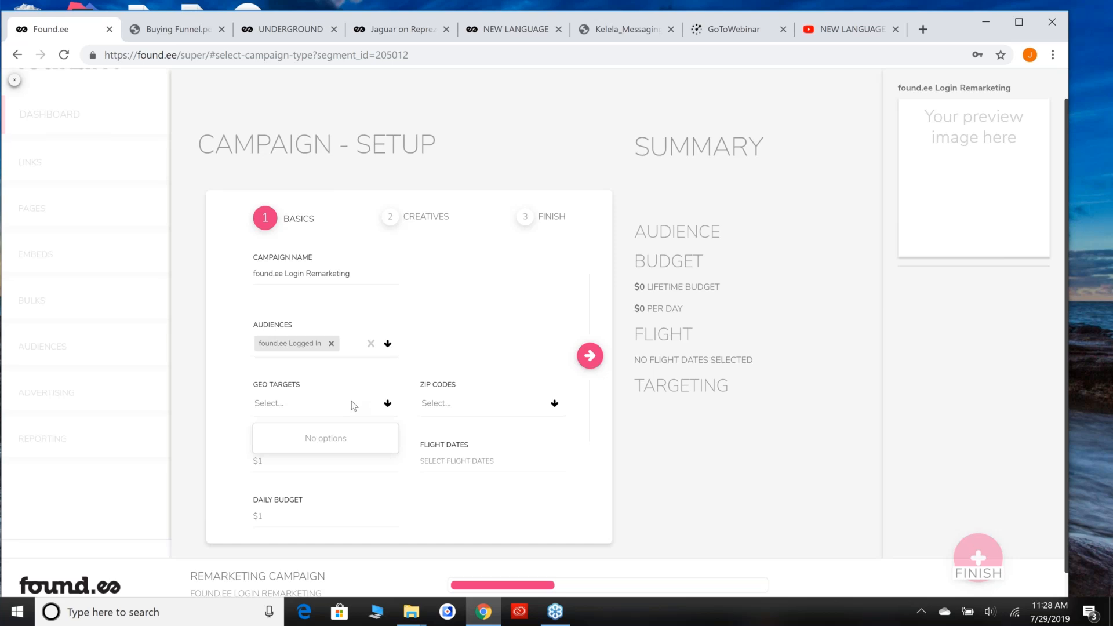
text(united states)
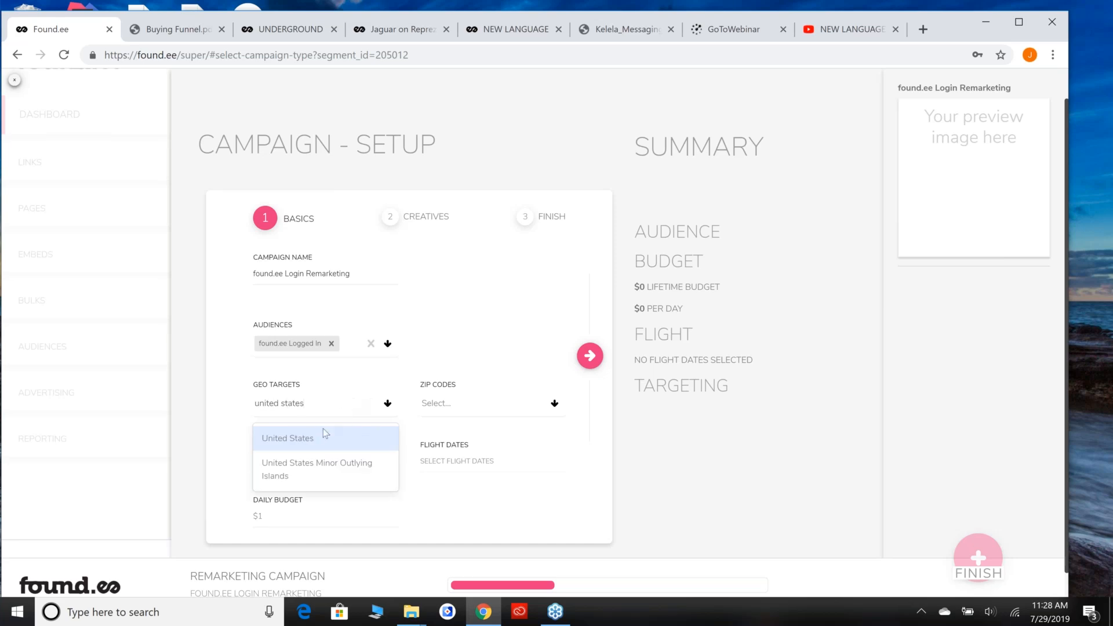
click(322, 432)
click(329, 458)
text(50)
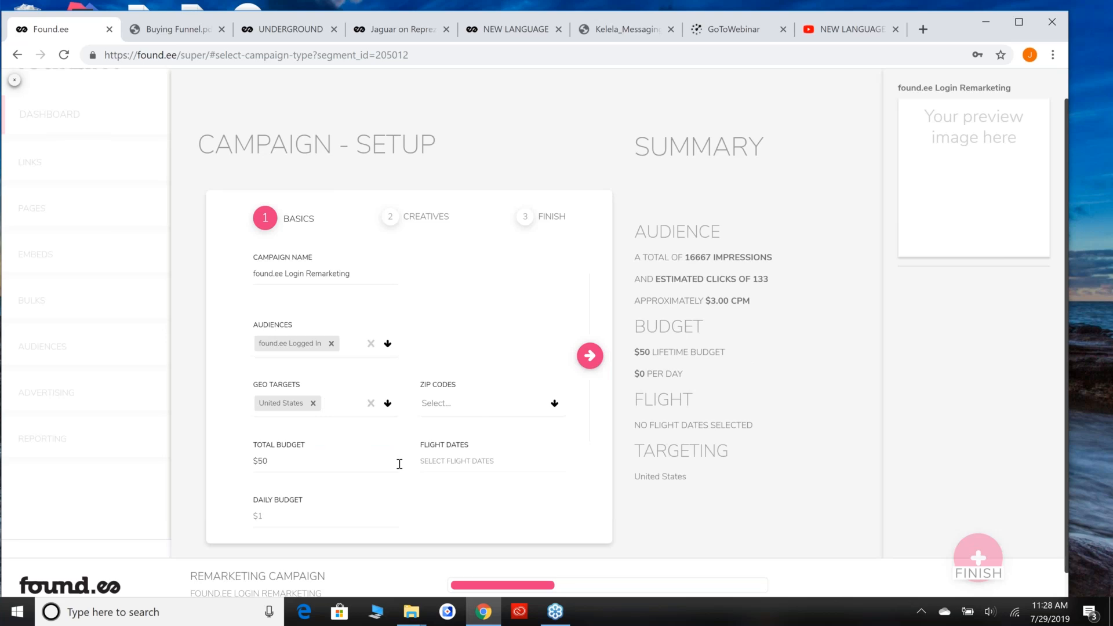
- Set the remarketing campaign's flight dates to 07/29/2019 through 08/02/2019
click(474, 458)
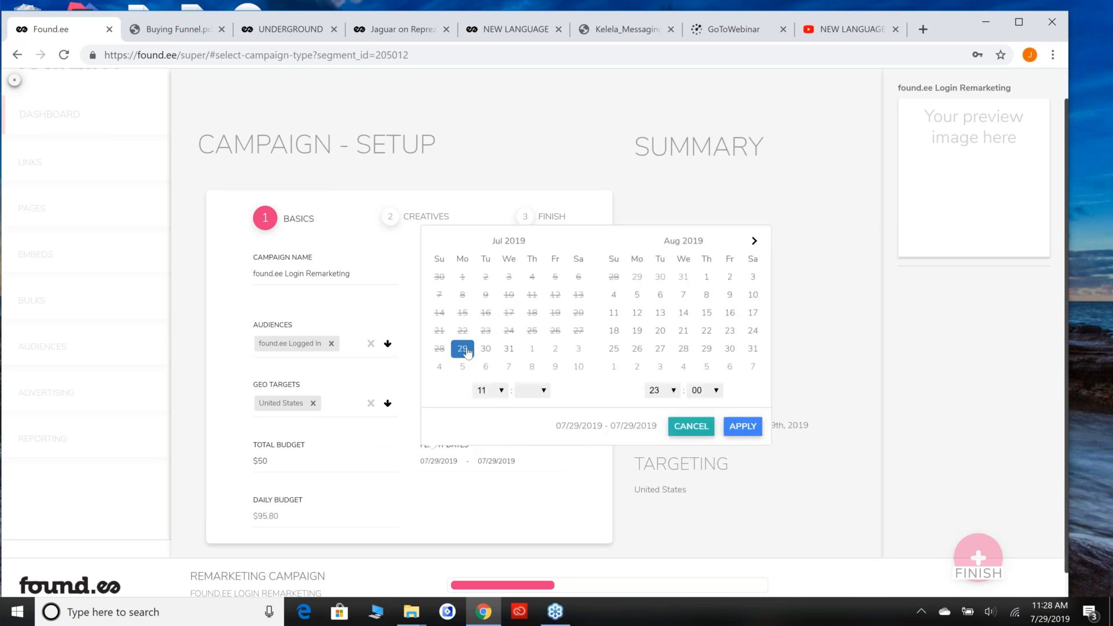
click(468, 351)
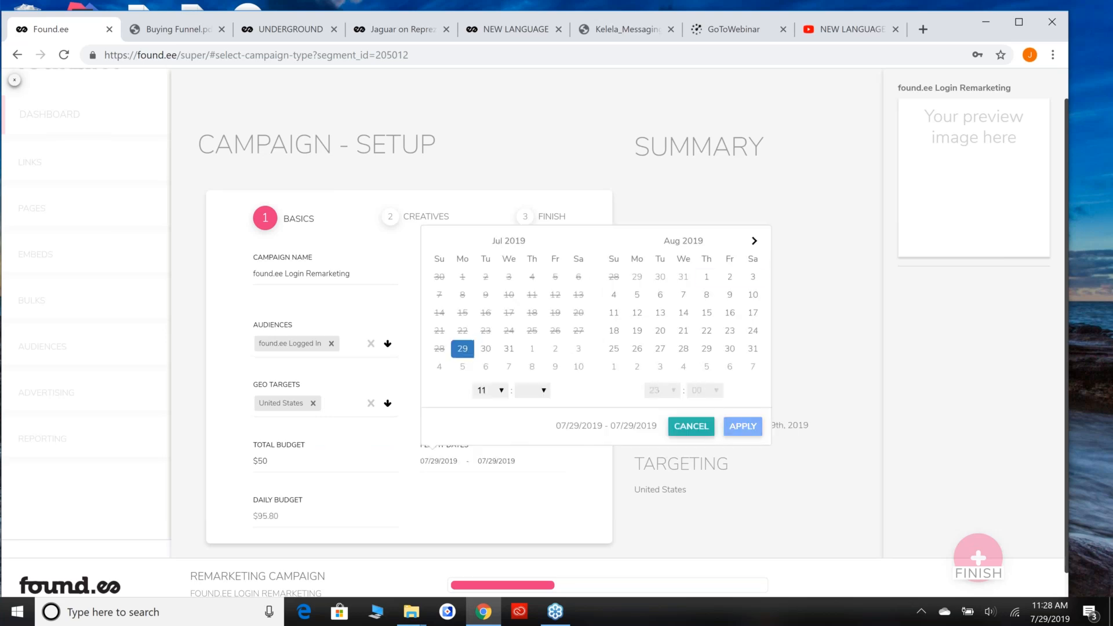
click(730, 277)
click(742, 426)
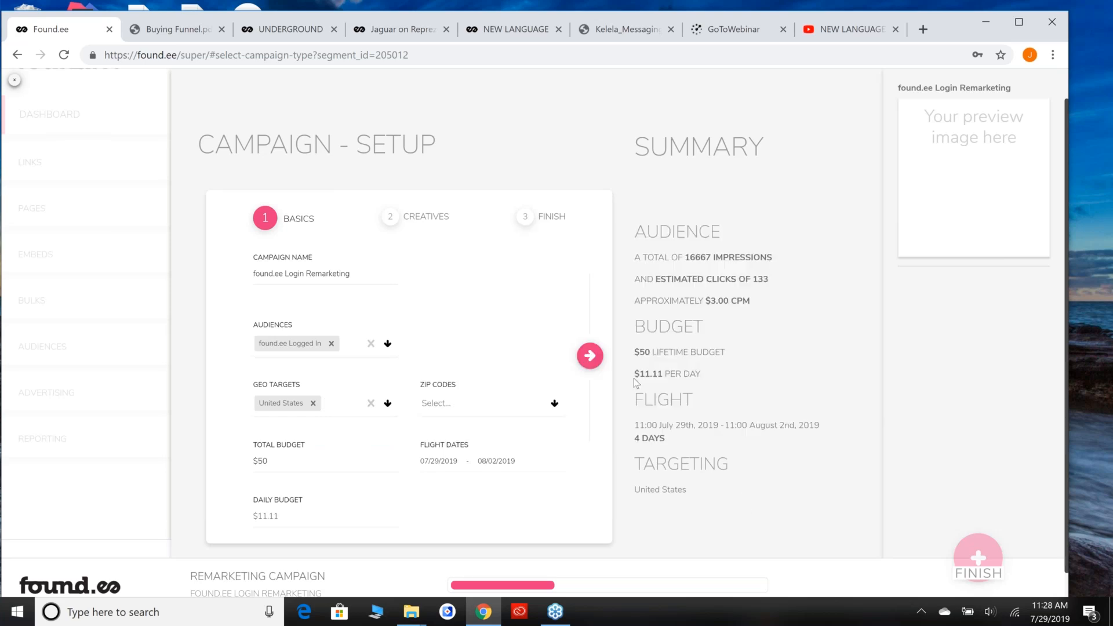
- Proceed to the campaign's creatives and upload the banner Consideration_SylvanEsso_grammy_300x250
click(589, 356)
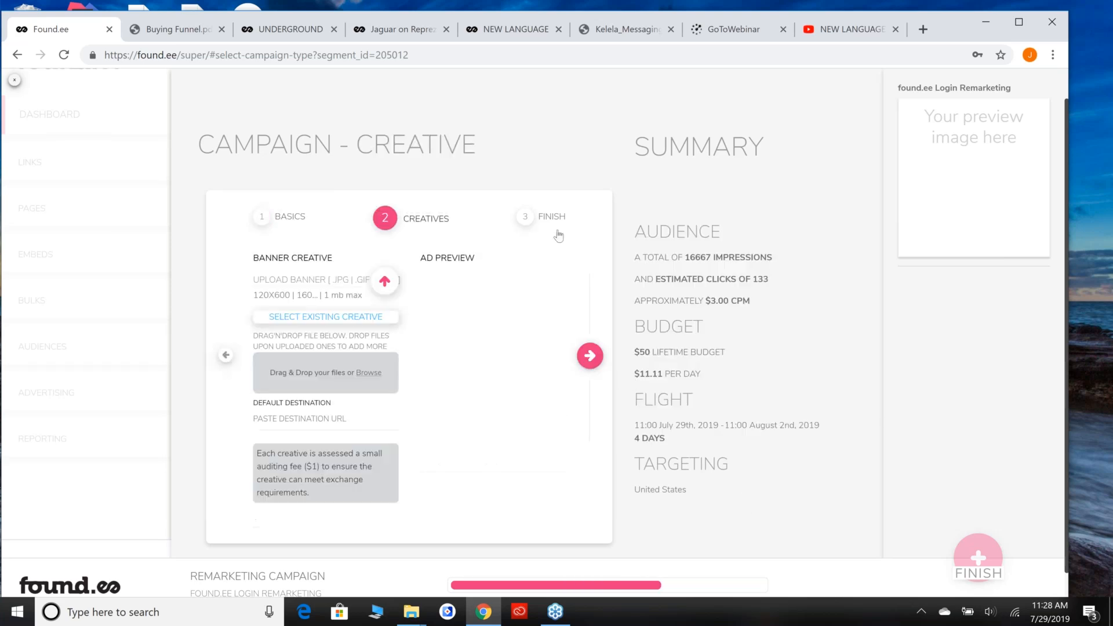
click(384, 282)
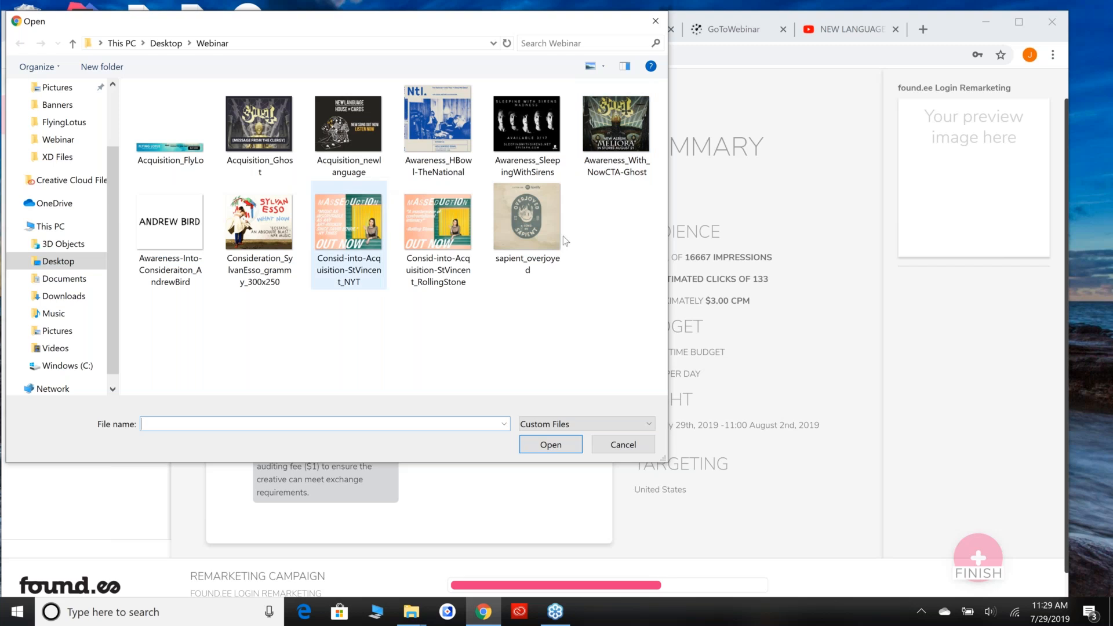
click(271, 124)
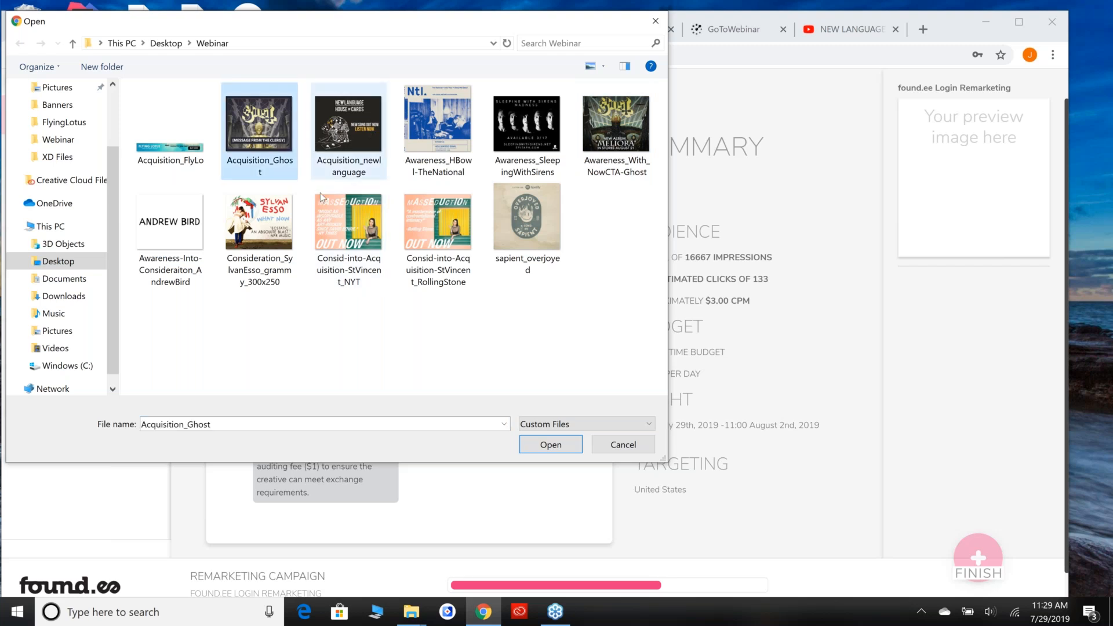
double_click(283, 228)
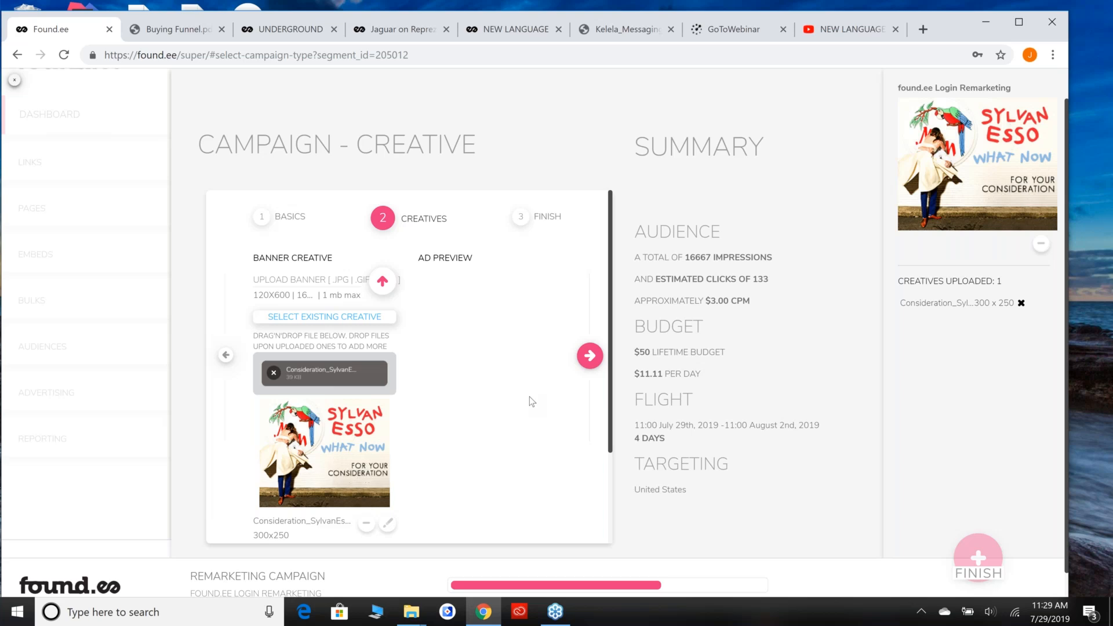
scroll(530, 397, down, 3)
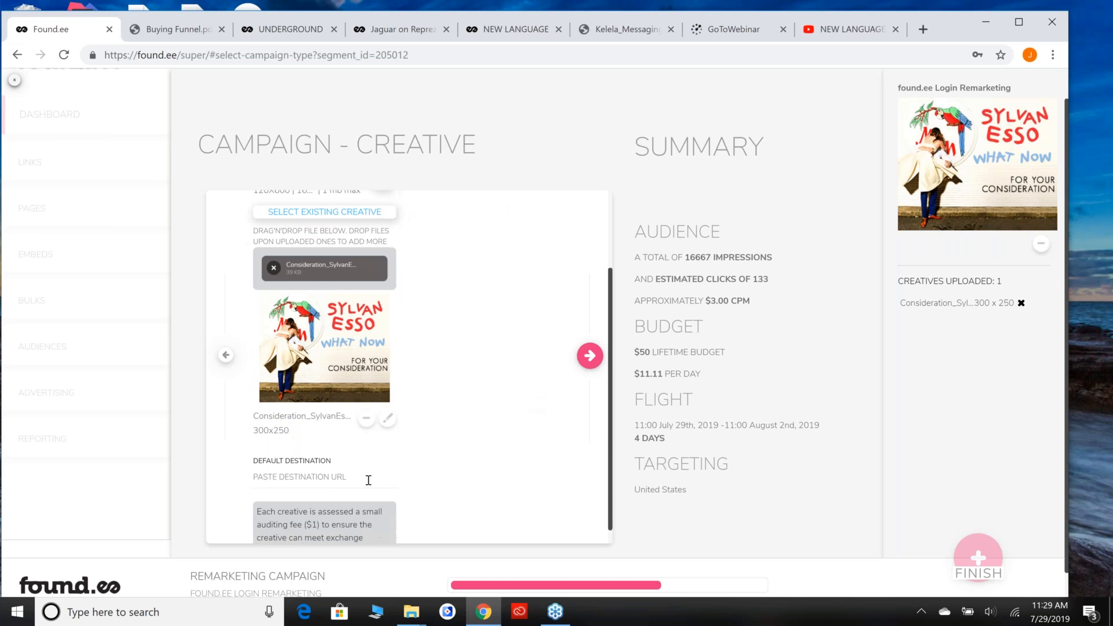
click(368, 481)
text(https://itun)
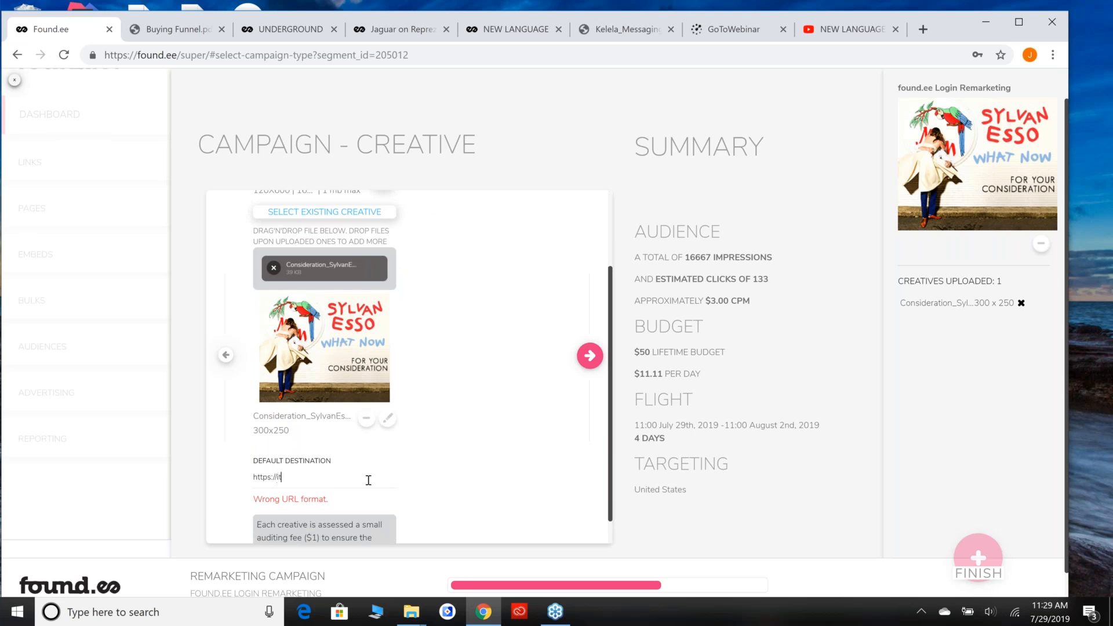
key(BackSpace)
key(BackSpace)
key(BackSpace)
text(sylvanesso.com)
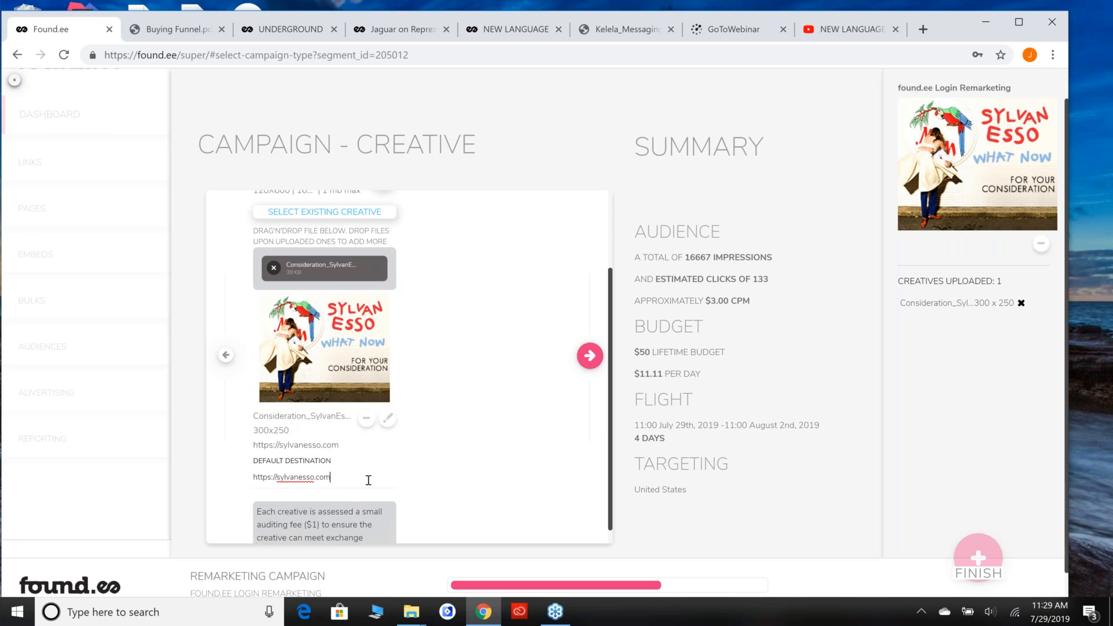
click(594, 352)
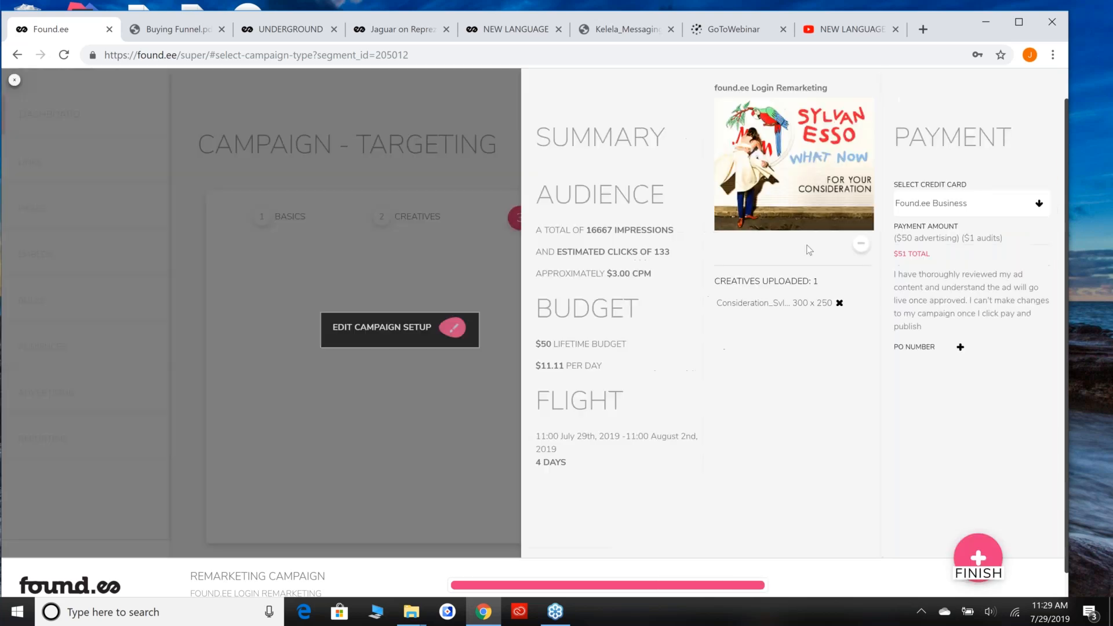
- Quit the found.ee Login Remarketing campaign without saving, and exit the iHeart audio campaign setup as well
click(15, 82)
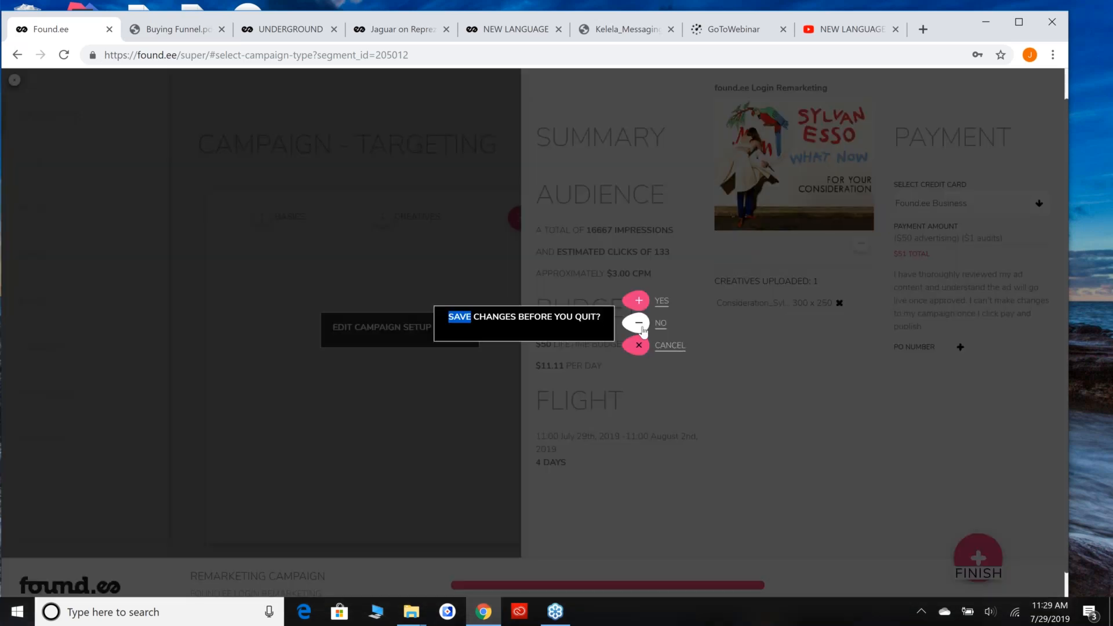
double_click(643, 330)
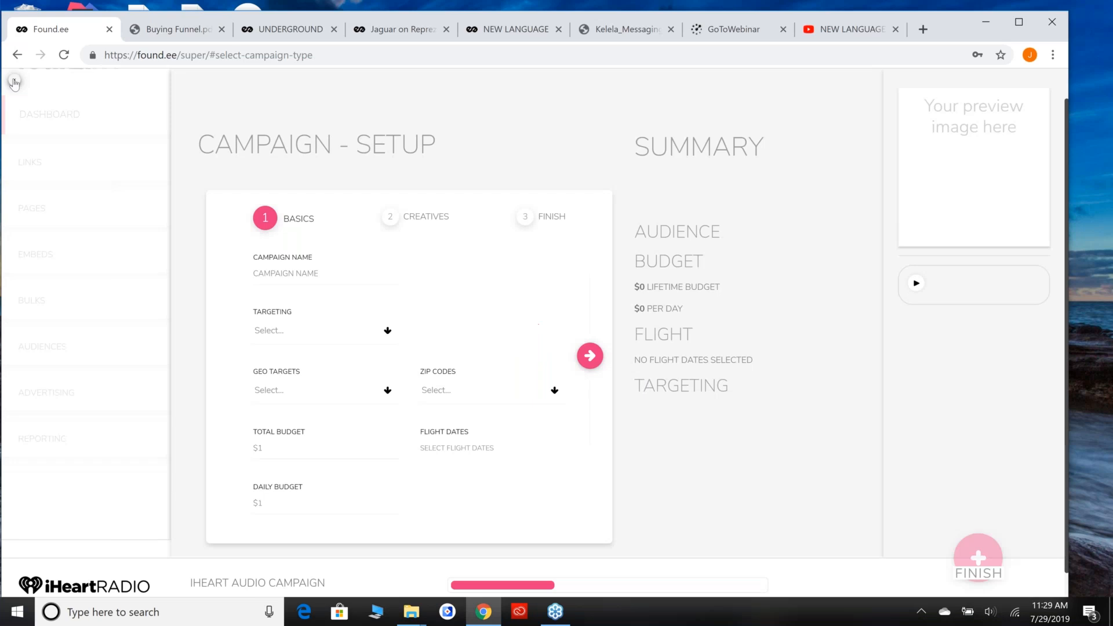
click(14, 83)
double_click(643, 329)
- Start a new remarketing campaign named SPOTIFY and target the US High Propensity Spotify audience
click(443, 232)
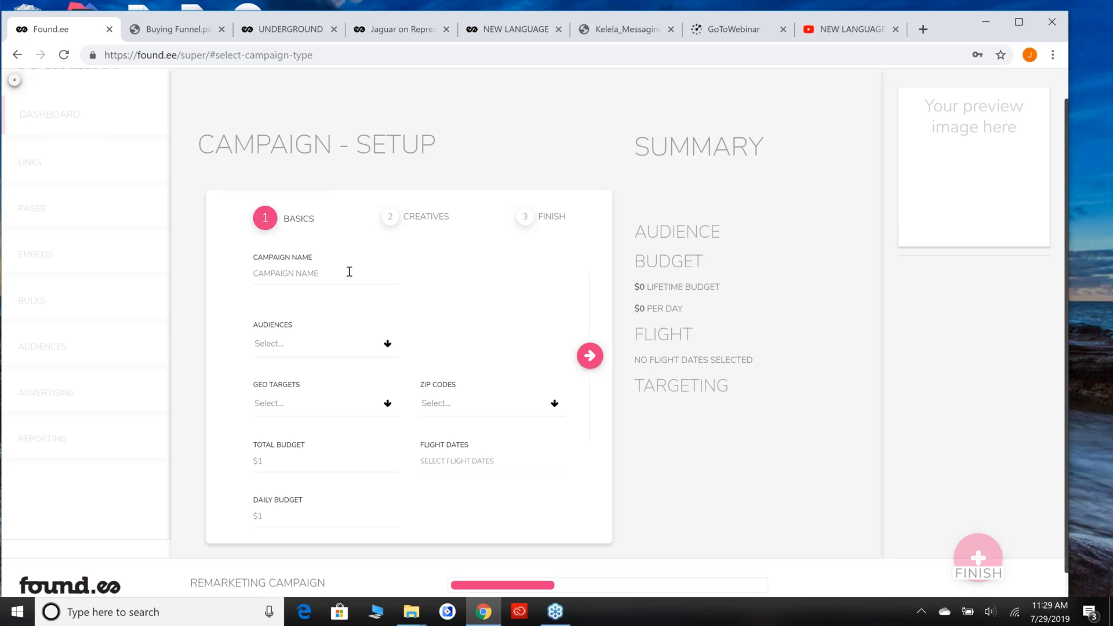
click(350, 271)
text(SPOTIFY)
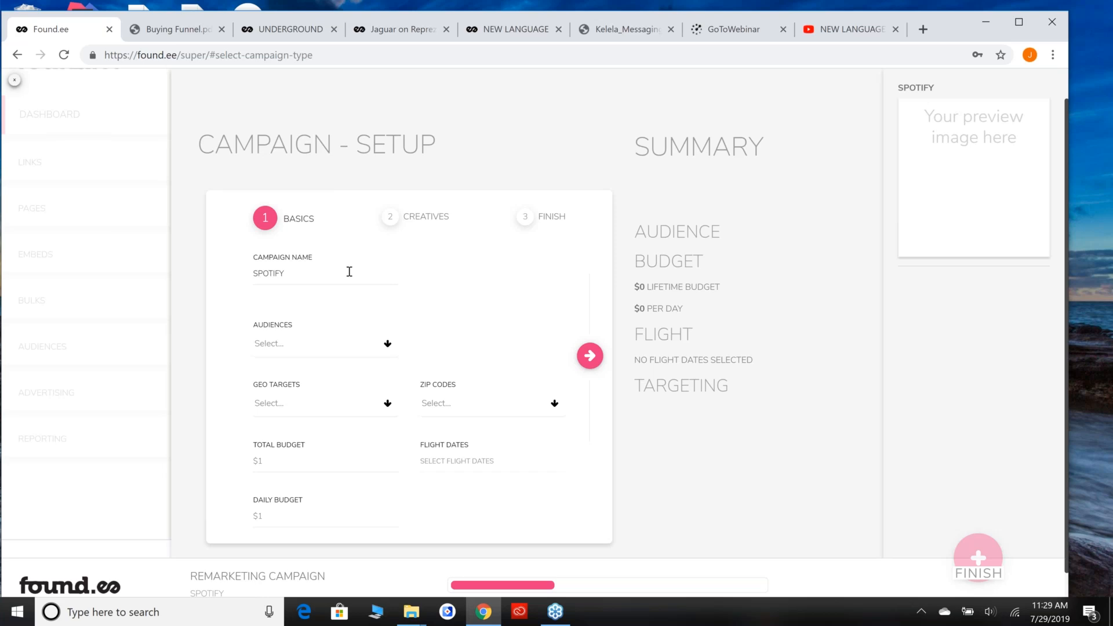
click(331, 354)
text(spotif)
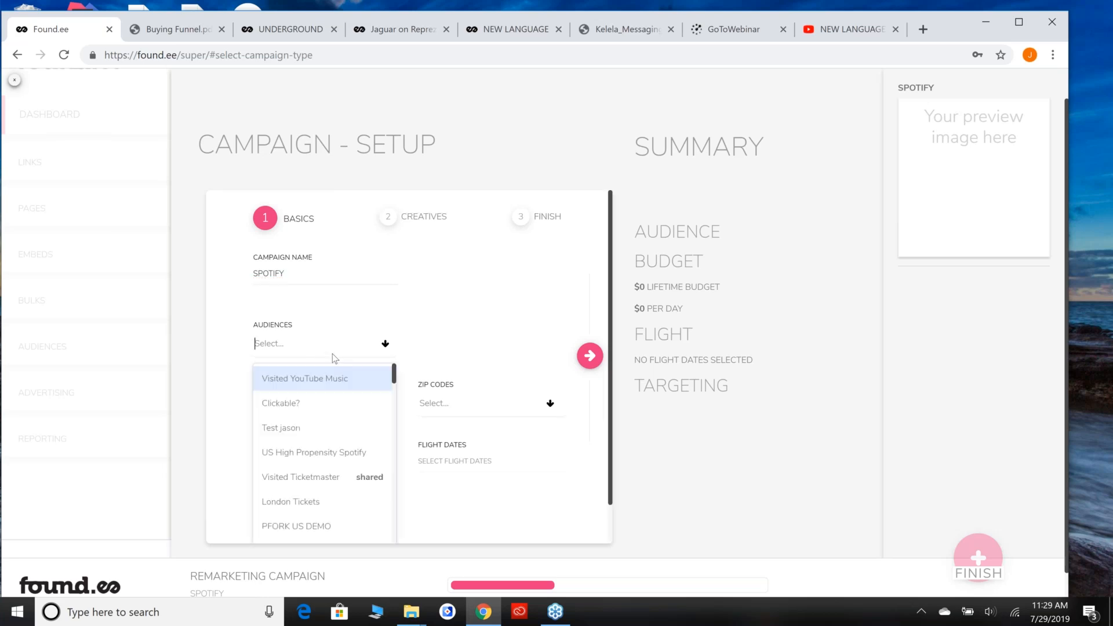
text(y)
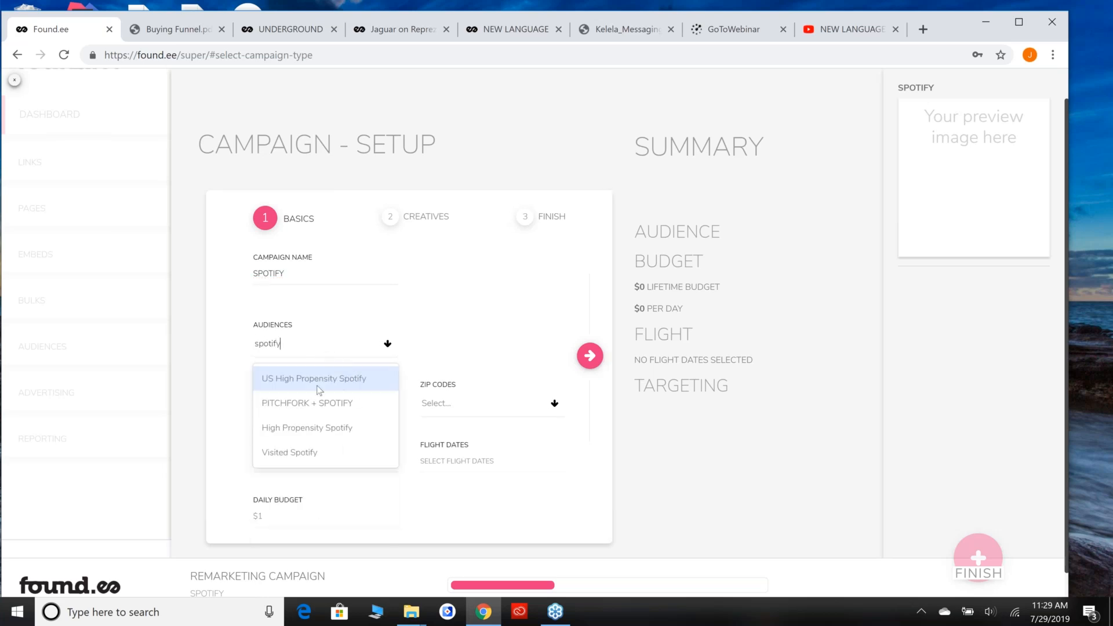
click(355, 387)
- Set the SPOTIFY campaign's geo target to United States and its total budget to $50
click(299, 421)
text(united state)
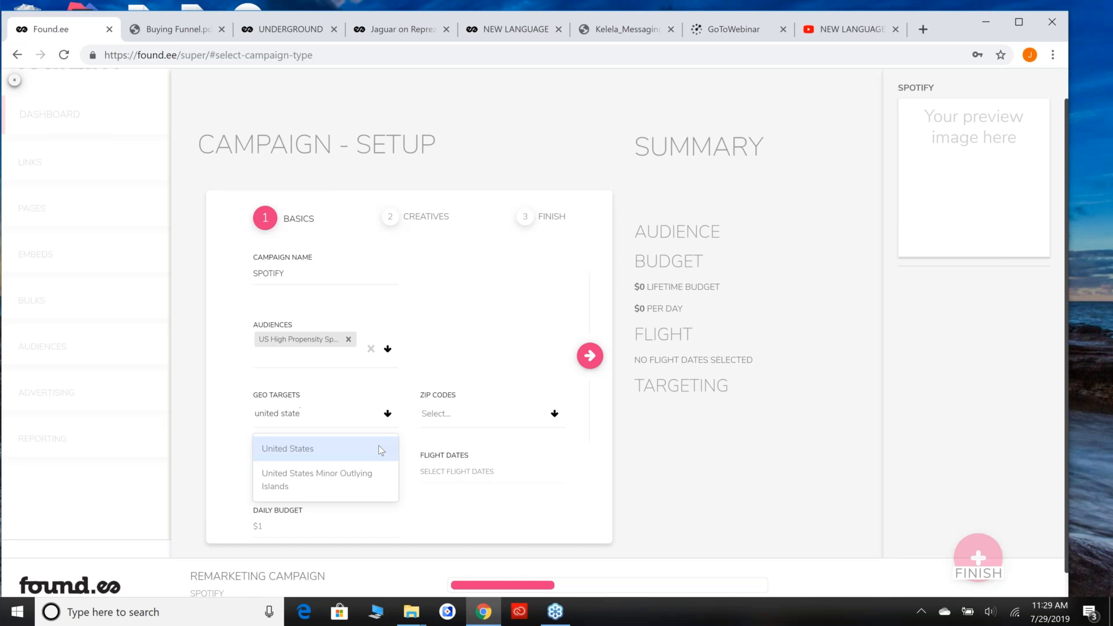
click(378, 450)
click(336, 473)
text(50)
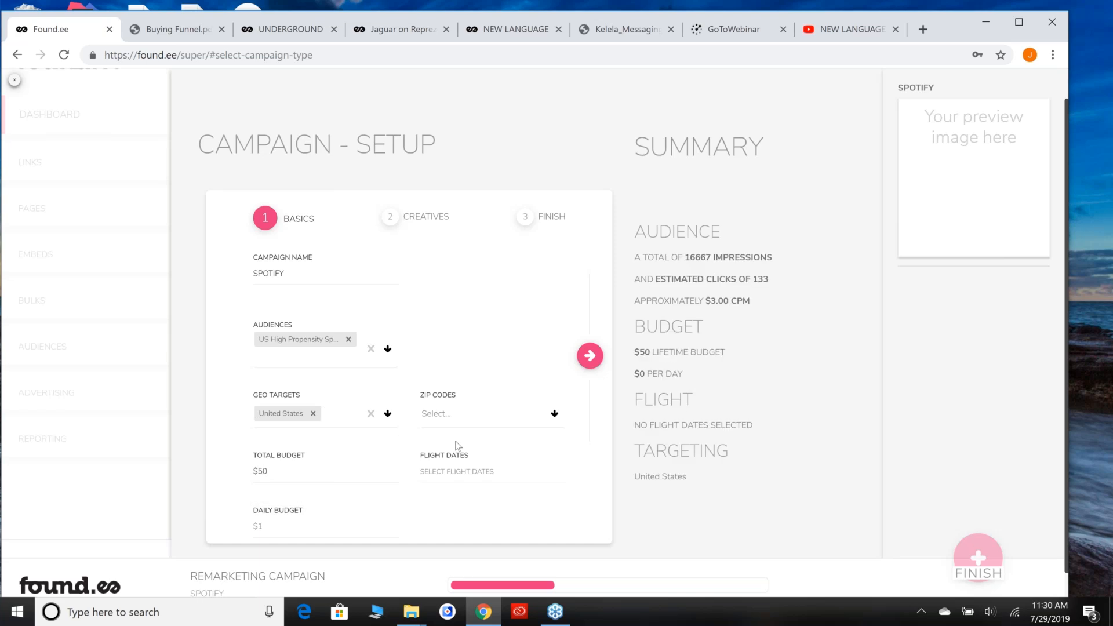
- Set the SPOTIFY campaign's flight dates to 07/29/2019 through 08/03/2019
scroll(473, 483, down, 1)
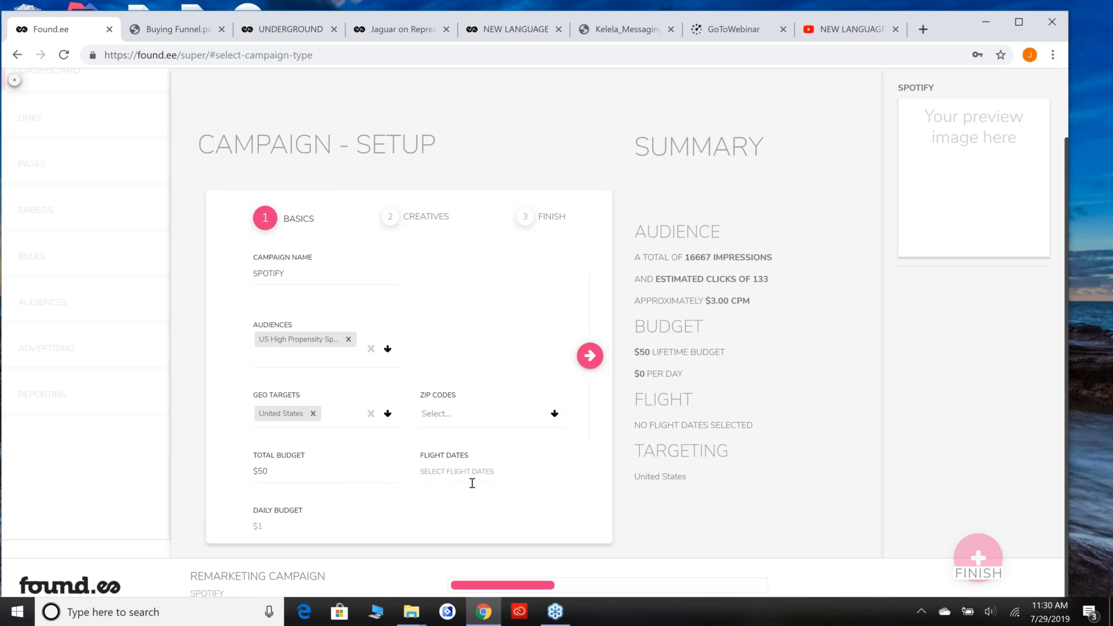
click(473, 483)
click(463, 358)
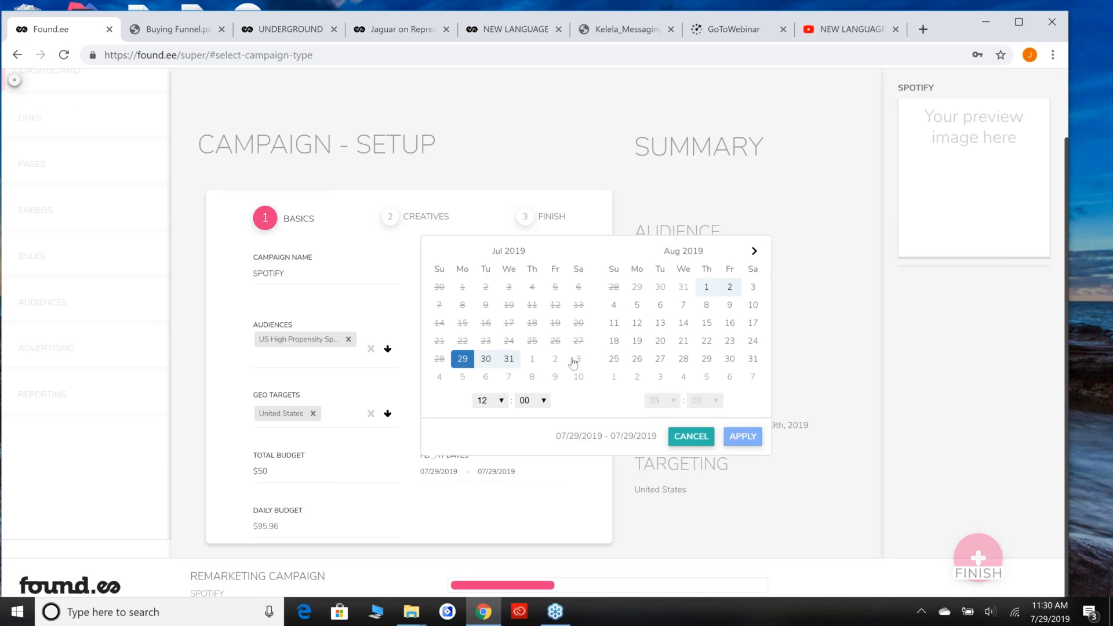
click(753, 287)
click(743, 436)
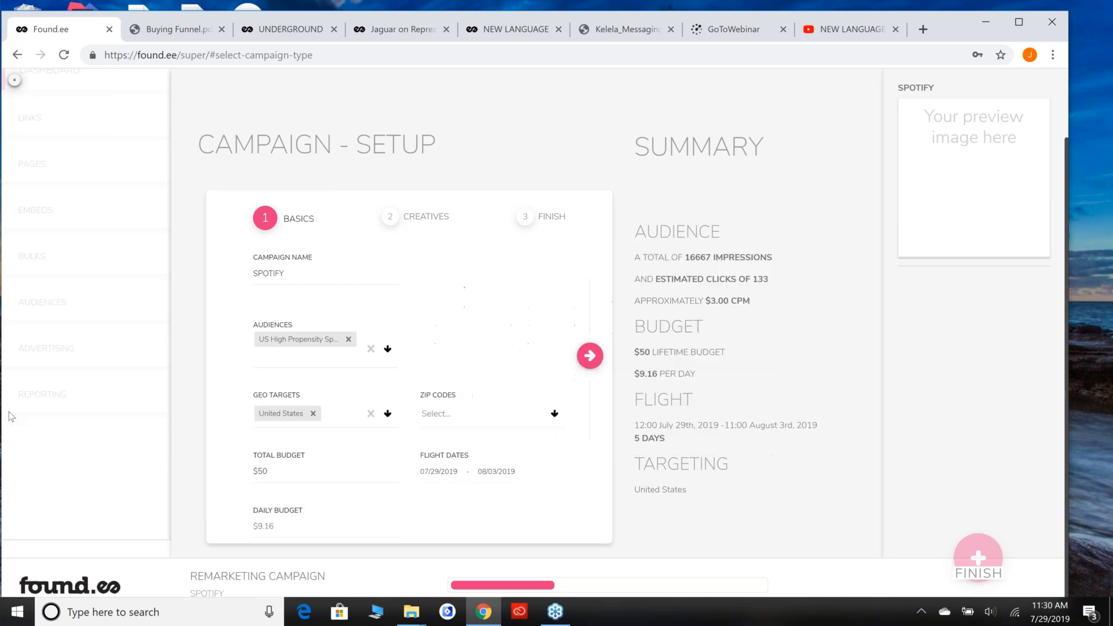
- Proceed to the SPOTIFY campaign's creatives and upload the banner Consideration_SylvanEsso_grammy_300x250
click(590, 356)
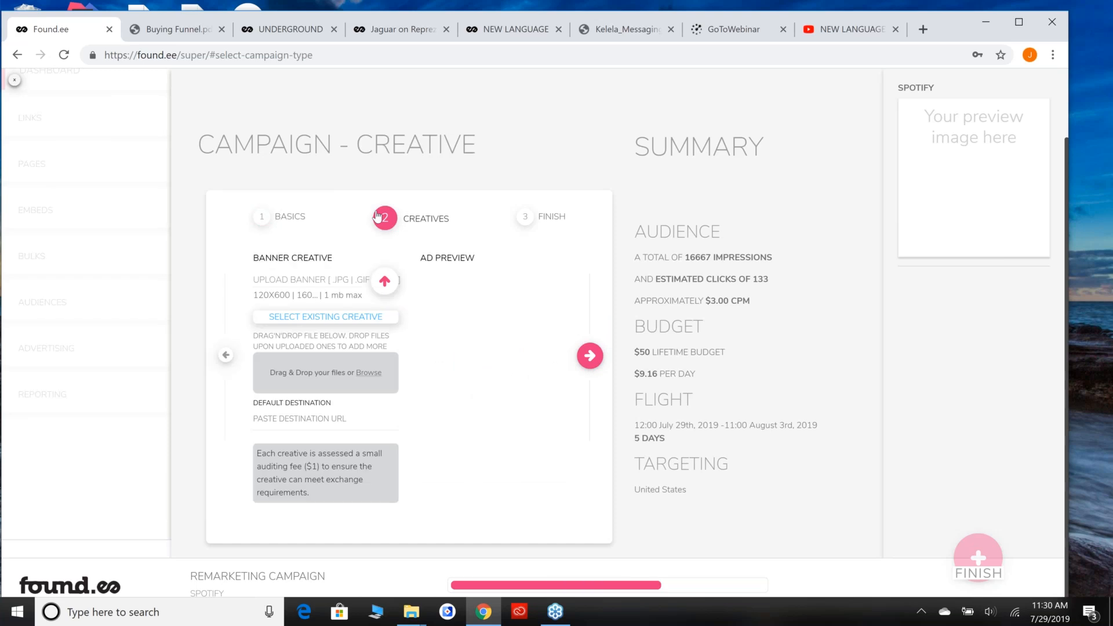
click(393, 293)
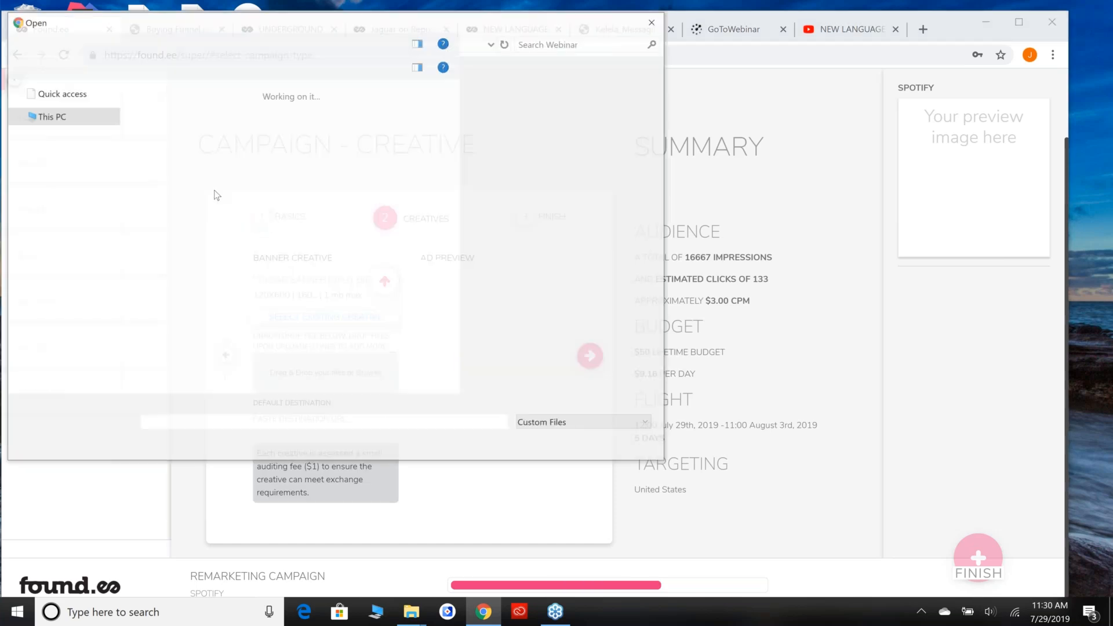
double_click(254, 211)
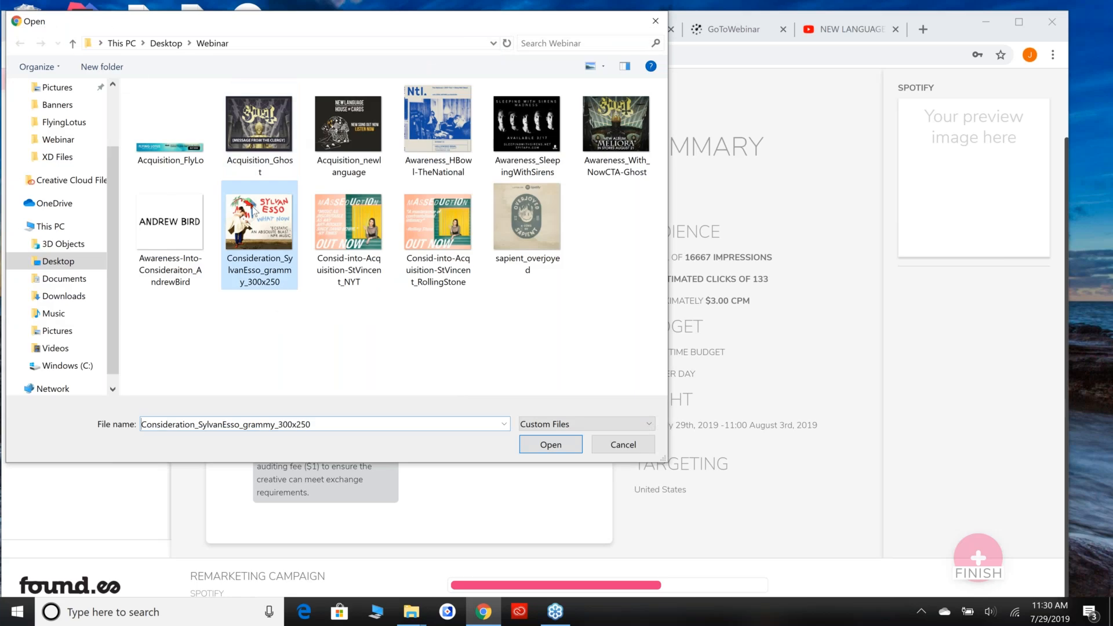
scroll(435, 406, down, 2)
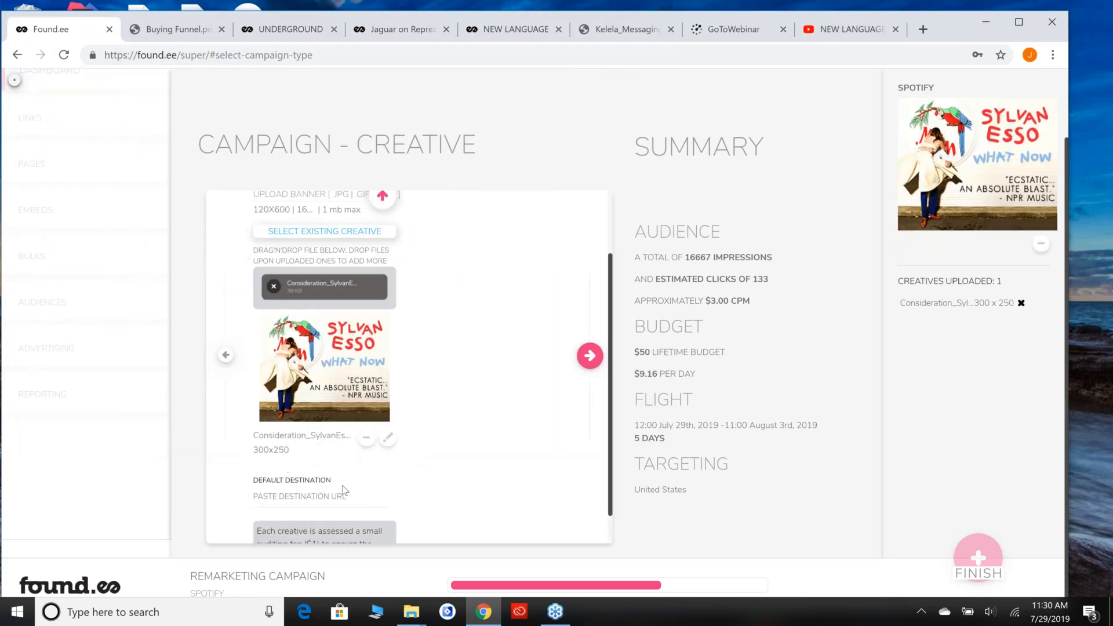
click(287, 497)
text(https://itune)
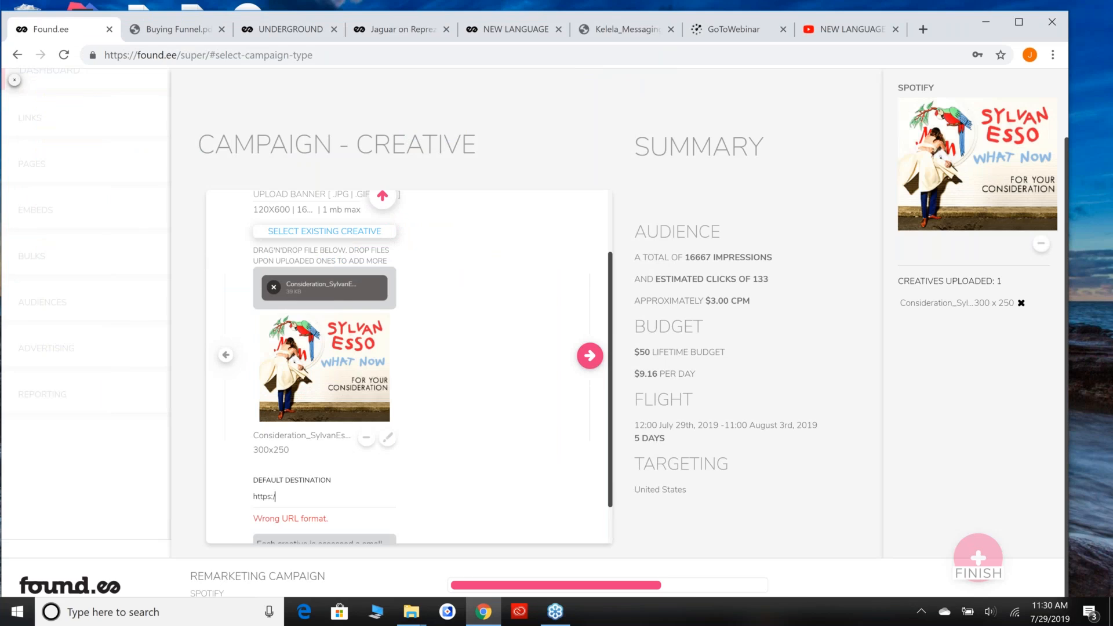
key(BackSpace)
key(BackSpace)
key(BackSpace)
key(BackSpace)
key(BackSpace)
text(spo)
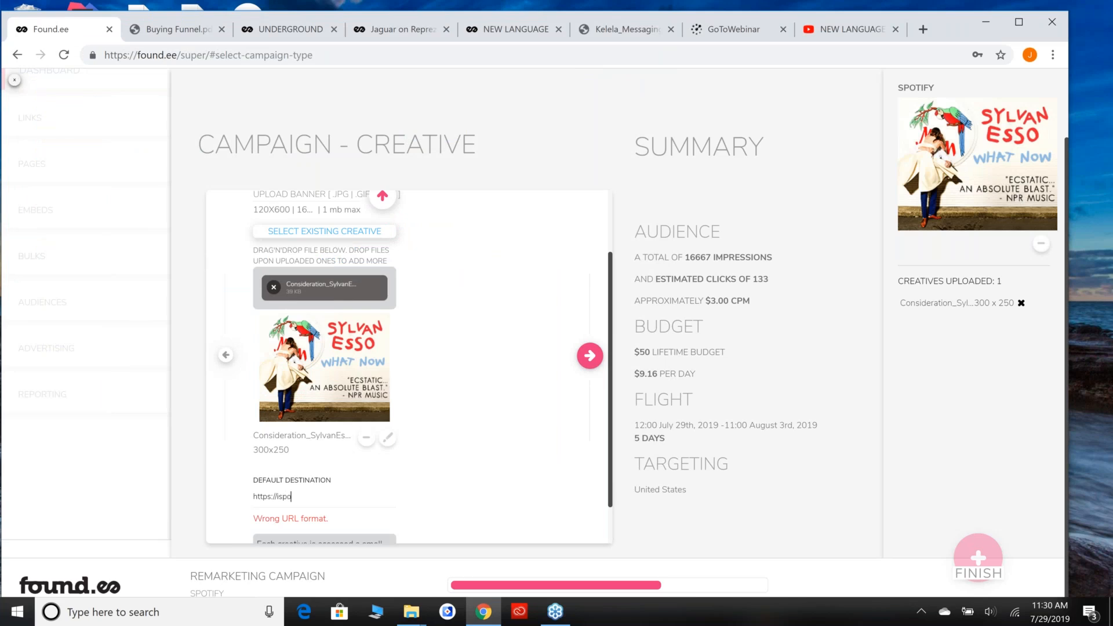
text(tify.com)
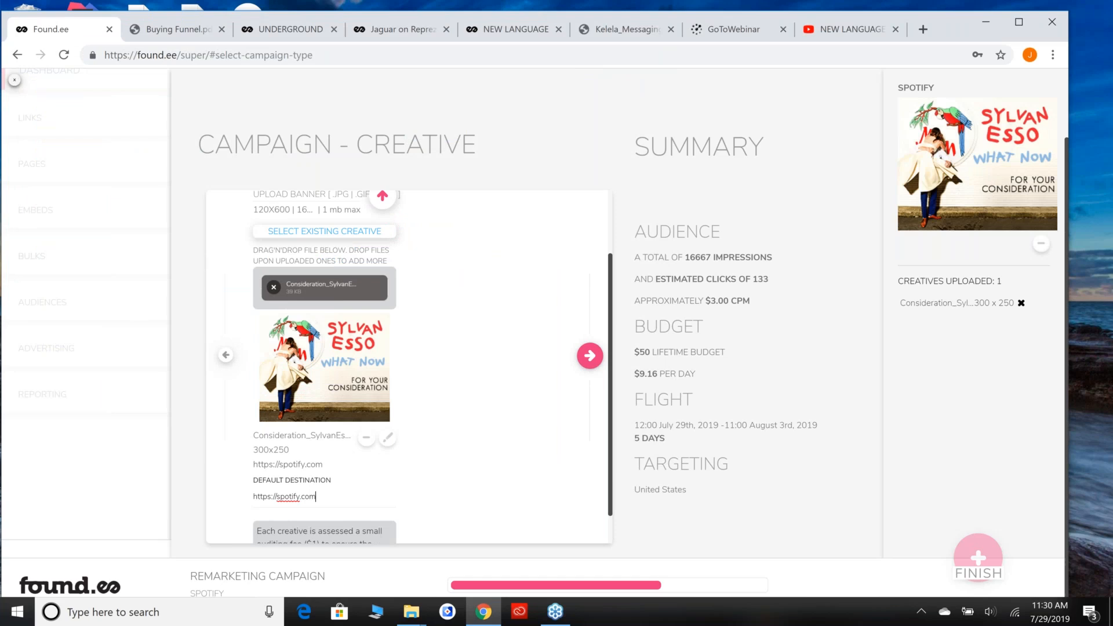
click(590, 356)
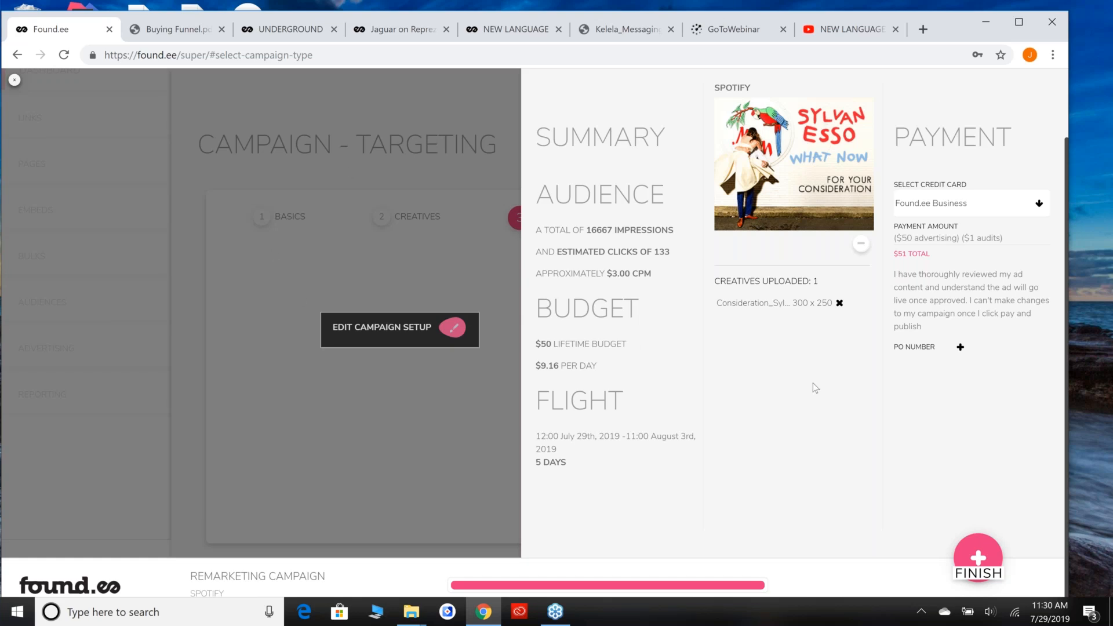
- Quit the SPOTIFY campaign without saving and leave the campaign type selection
click(14, 80)
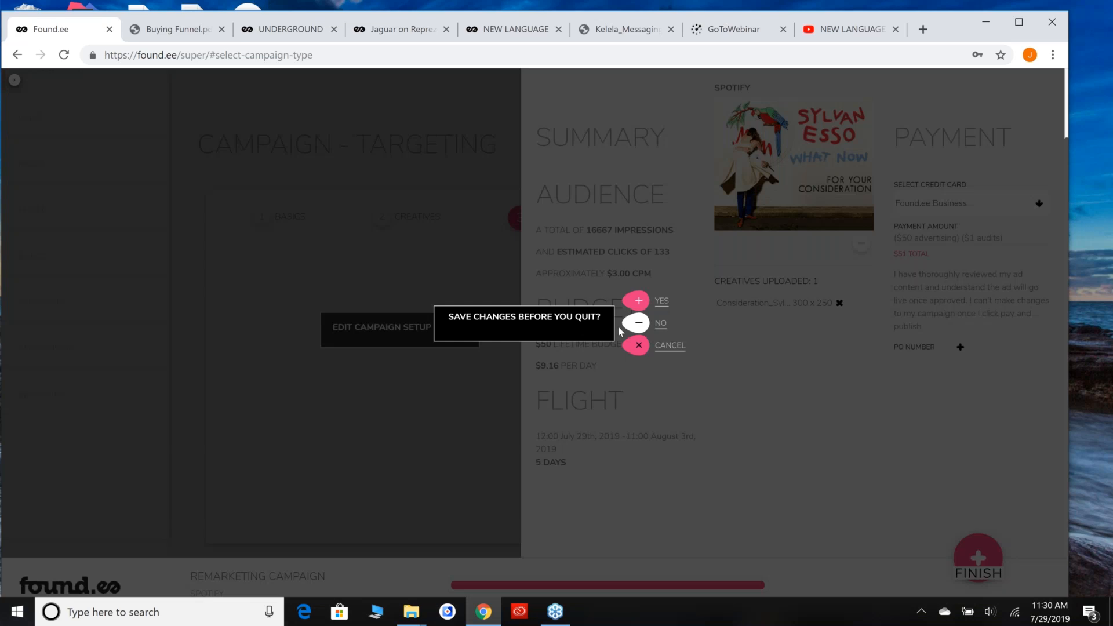
click(638, 323)
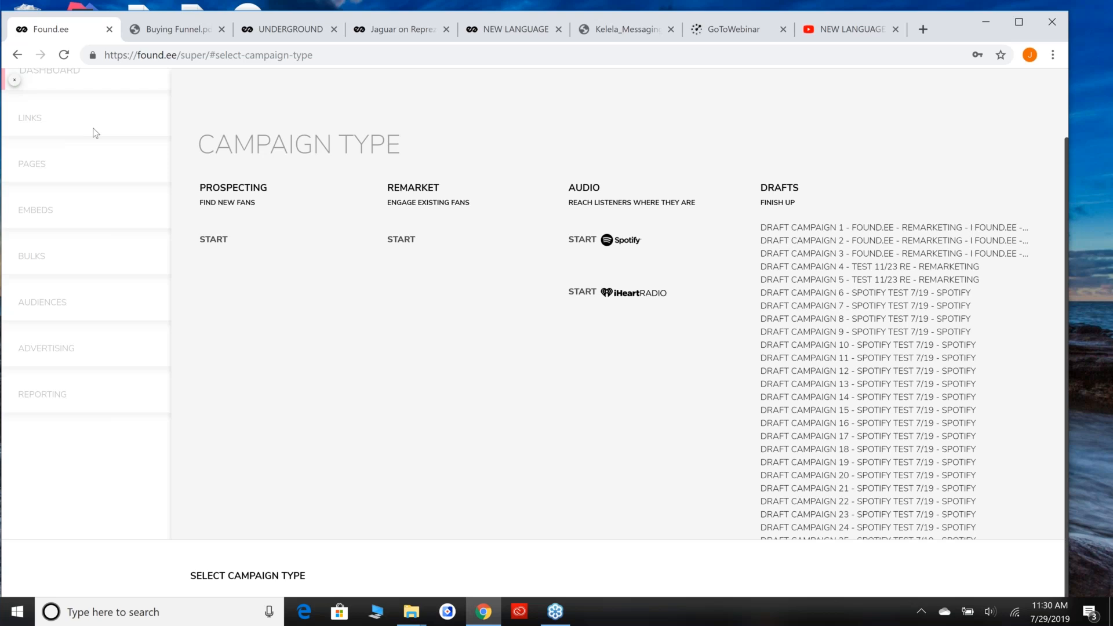
click(13, 83)
- Start a remarketing campaign for the London Ticketing Audience from the Audiences section, and exit its setup
click(70, 302)
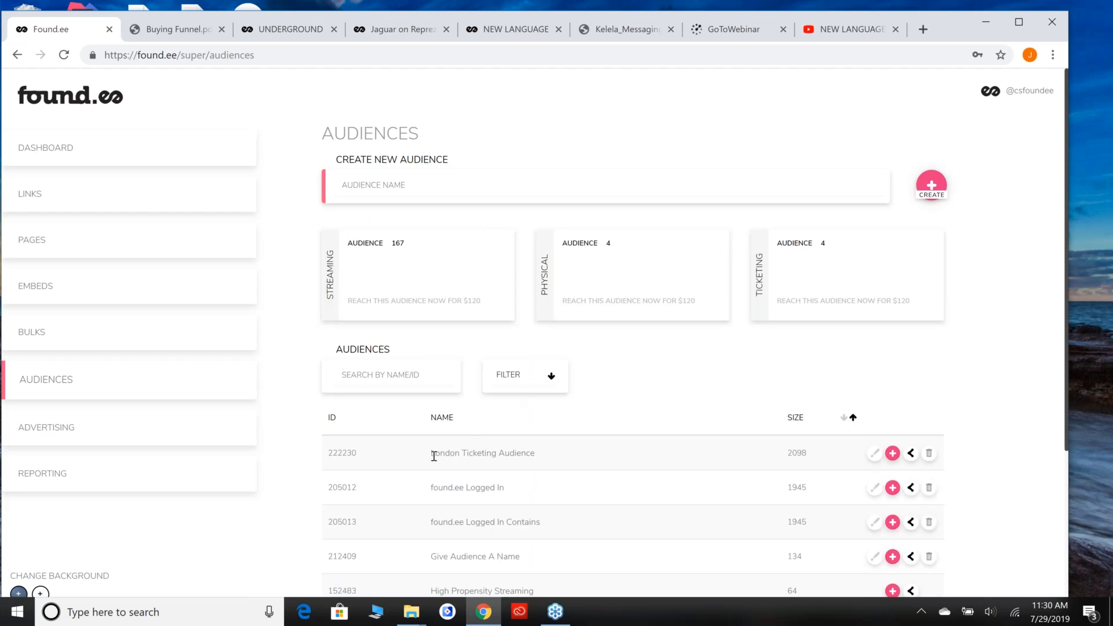
drag(536, 454, 465, 454)
click(452, 451)
click(893, 452)
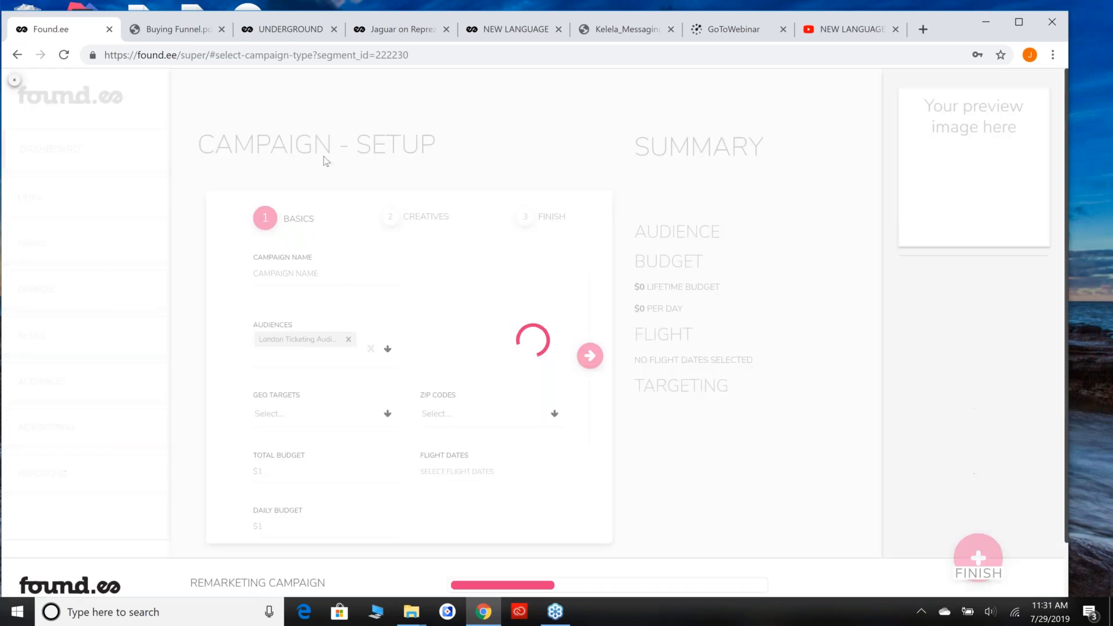
click(15, 81)
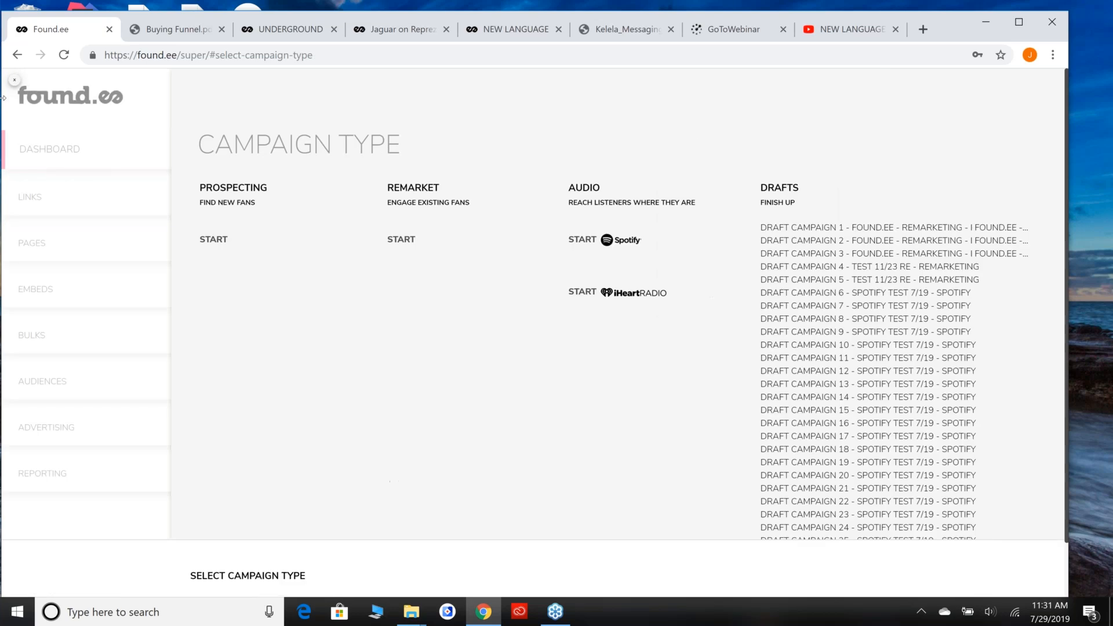
- Start a Spotify audio campaign from the Advertising section and name it SPOTIFY AUDIO - Awareness
click(14, 81)
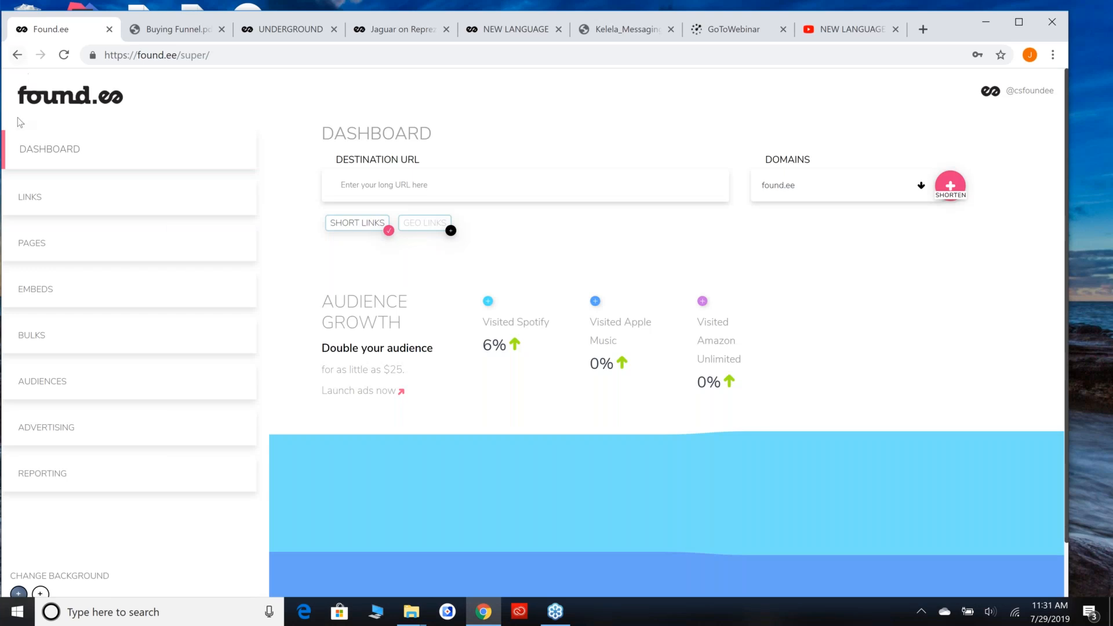
click(51, 429)
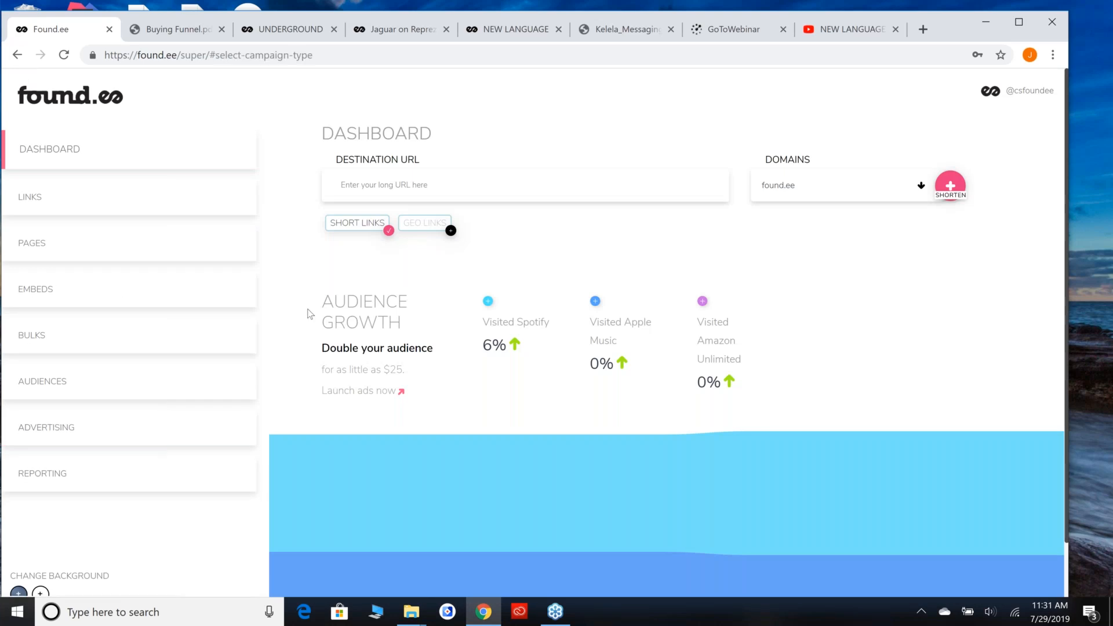
mouse_move(703, 251)
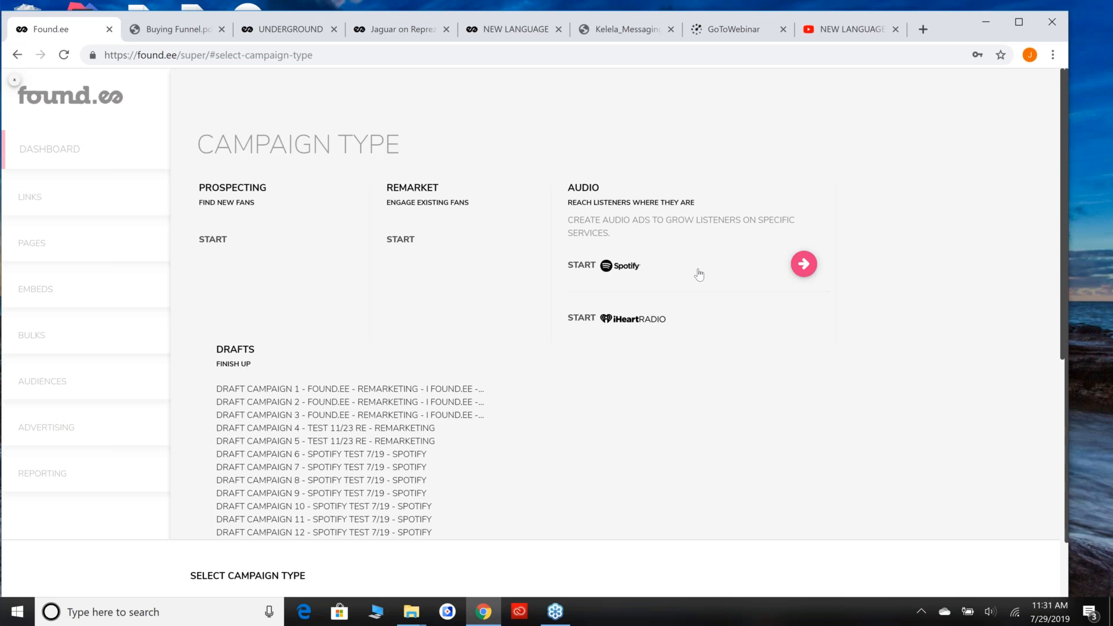
click(699, 274)
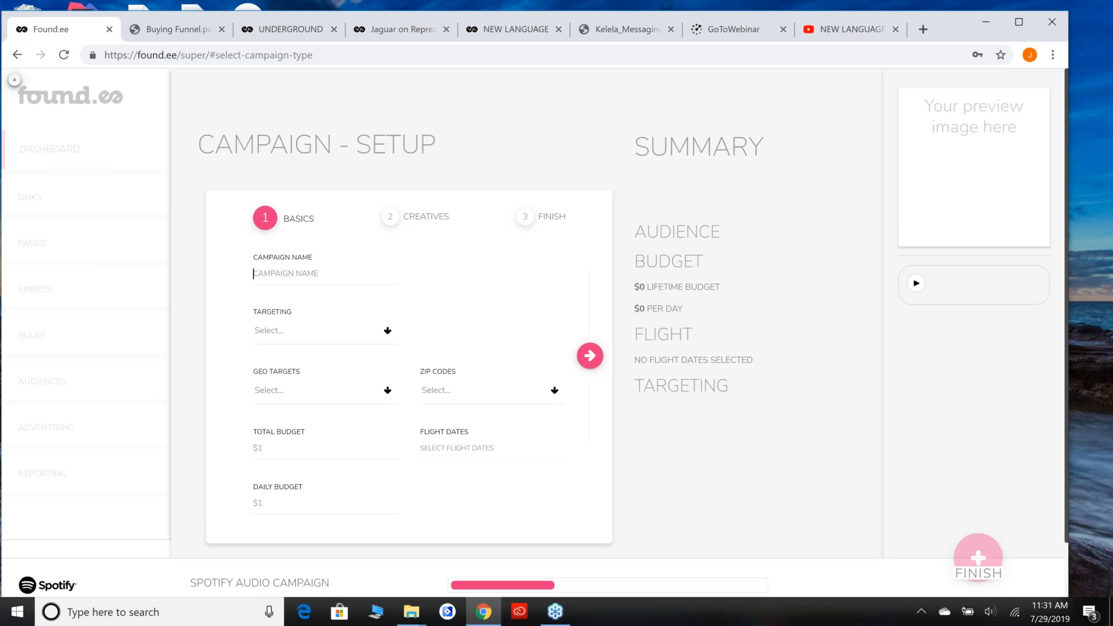
text(SPOTIFY ADUO)
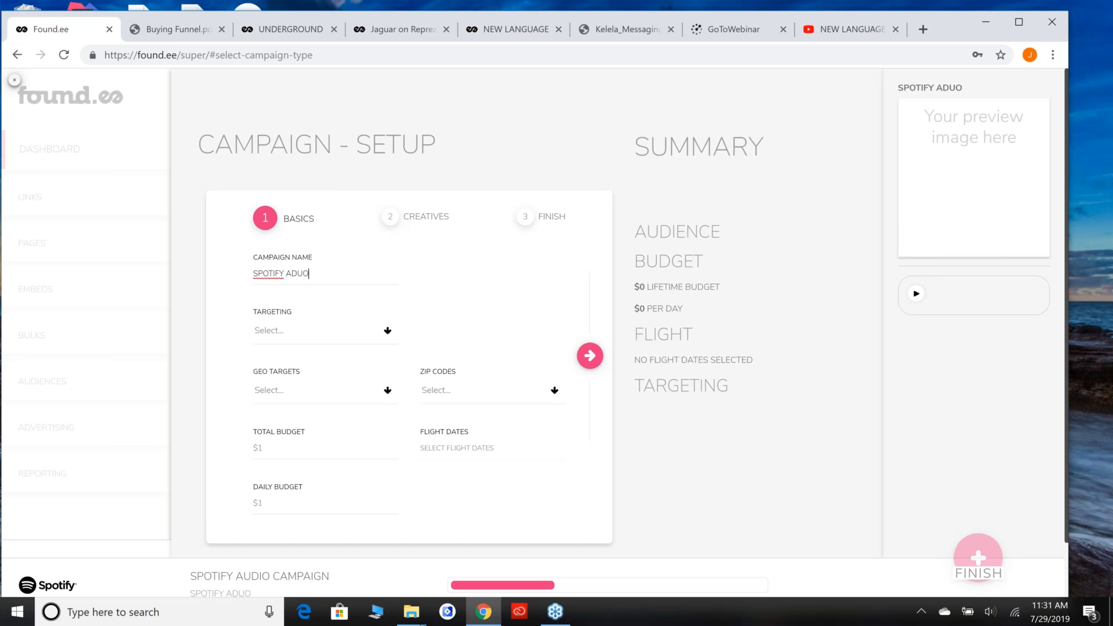
key(BackSpace)
key(BackSpace)
key(BackSpace)
text(UDIO - Awareness)
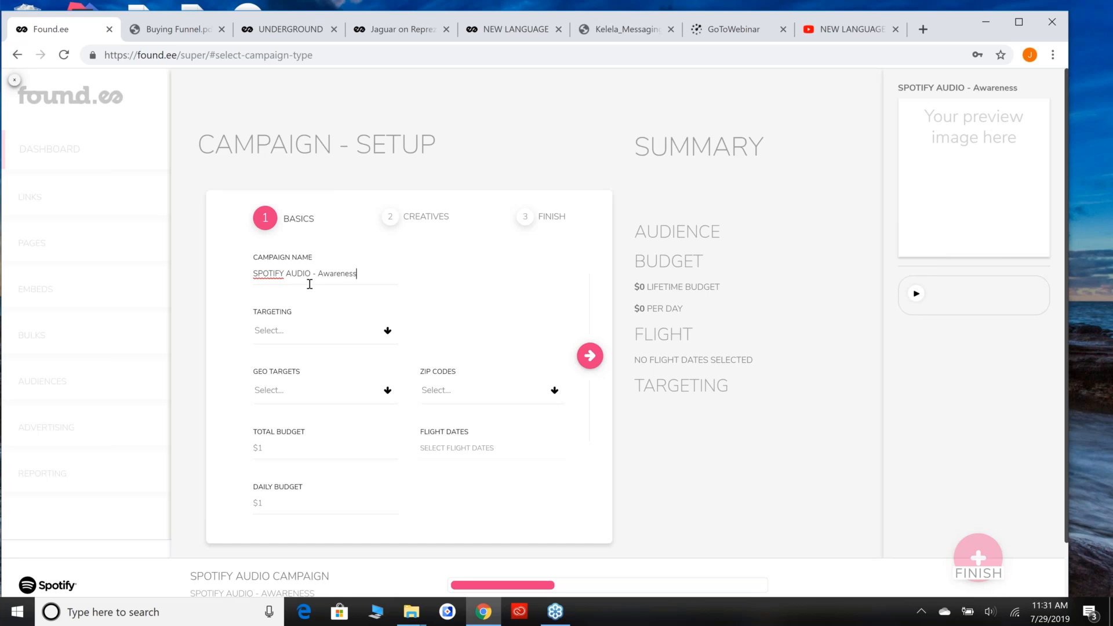
- Target the campaign at the Spotify - Genre: Hip Hop audience and set the geo target to United States
click(349, 335)
click(404, 384)
click(355, 334)
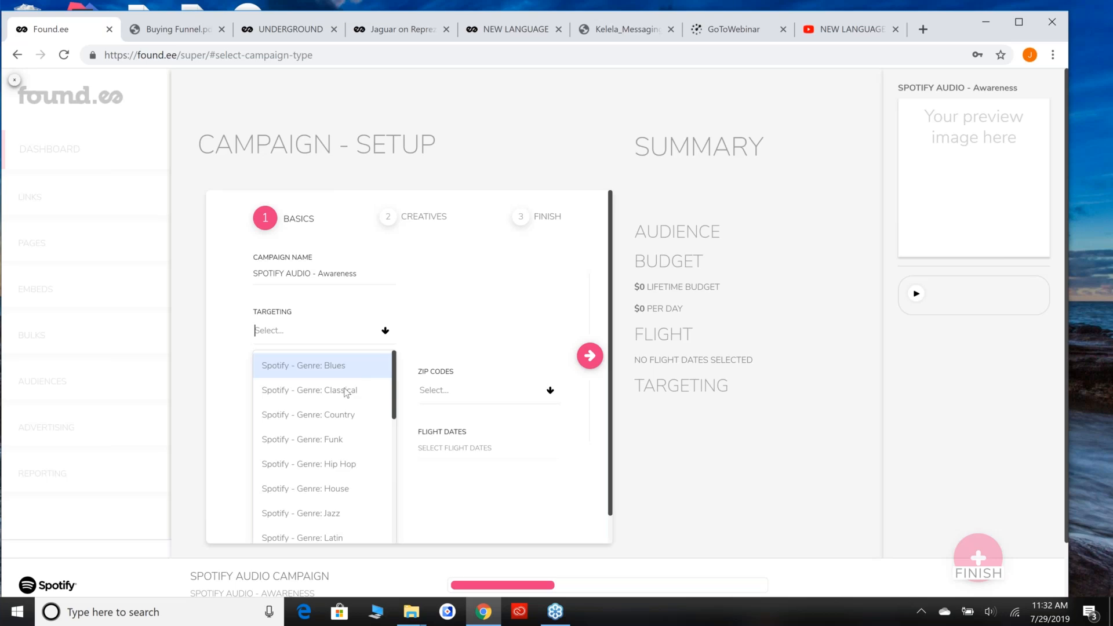
click(330, 463)
click(315, 408)
text(united)
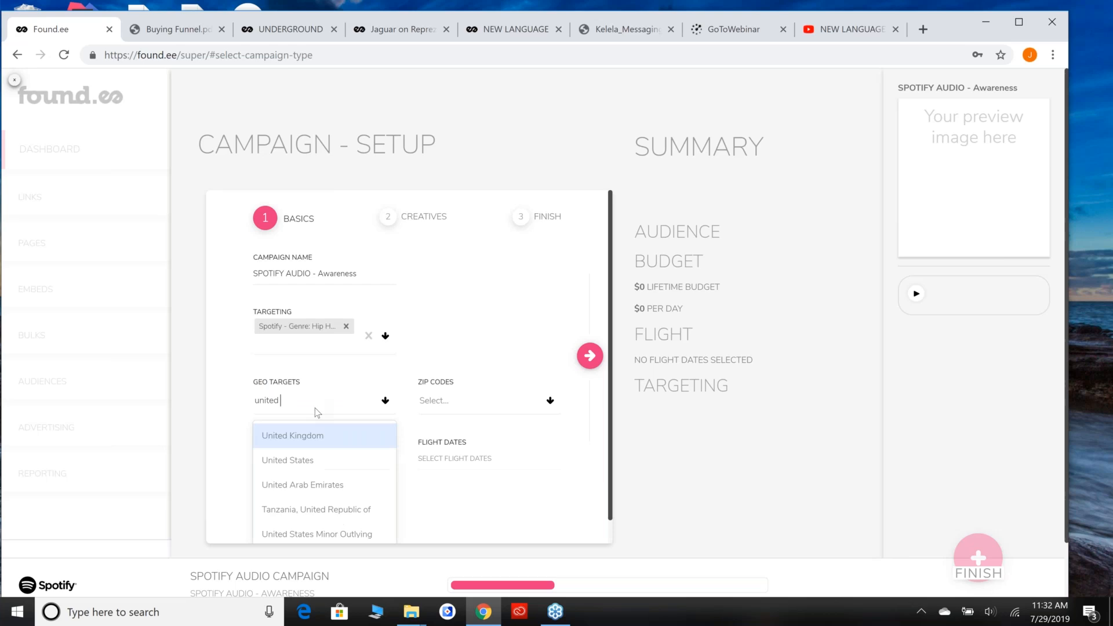
click(307, 468)
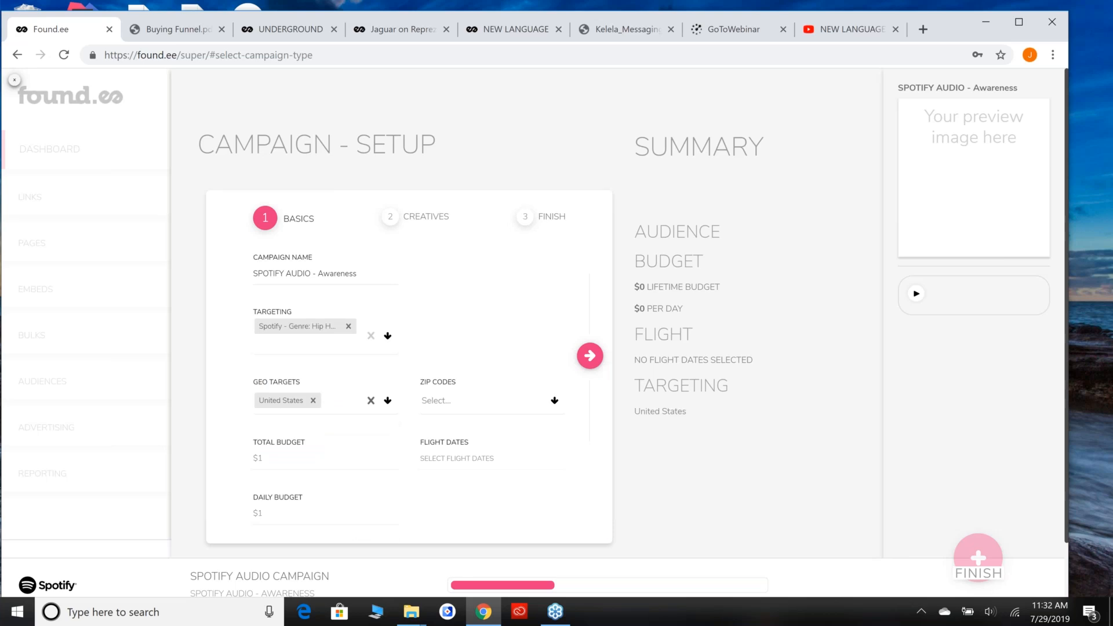
- Set the total budget to $200 and the flight dates from 07/29/2019 to 08/05/2019
click(279, 459)
text(200)
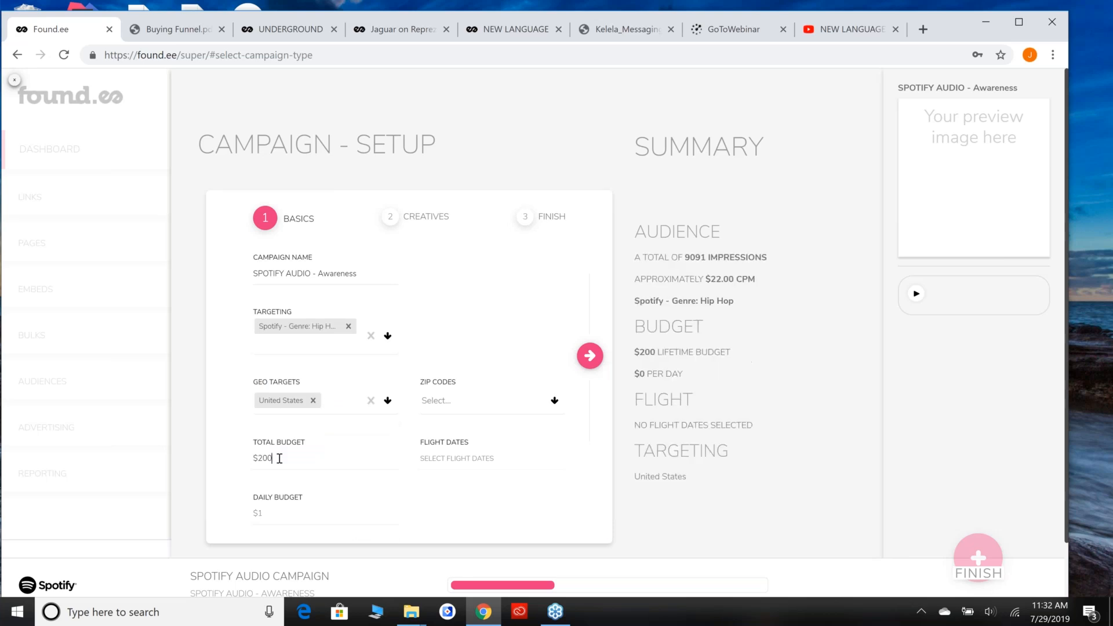
click(488, 461)
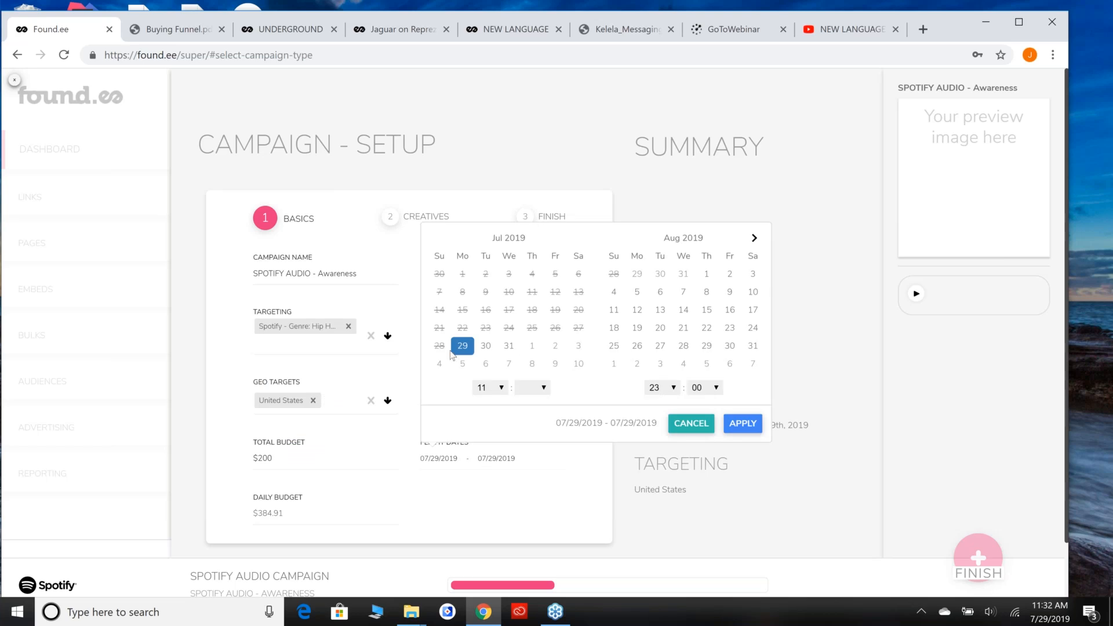
click(463, 343)
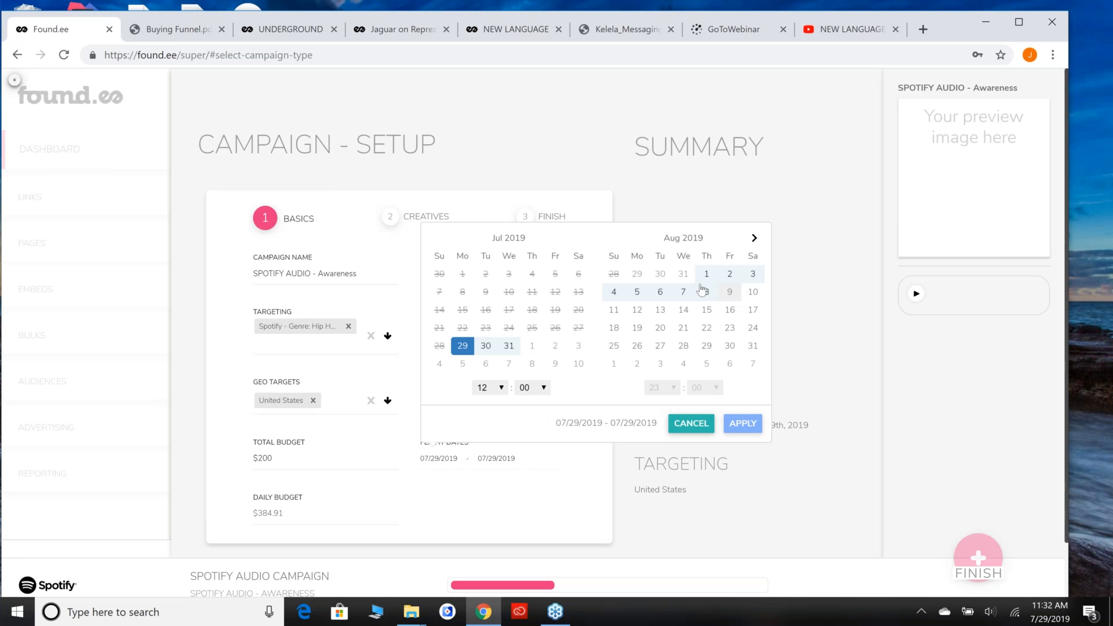
click(634, 293)
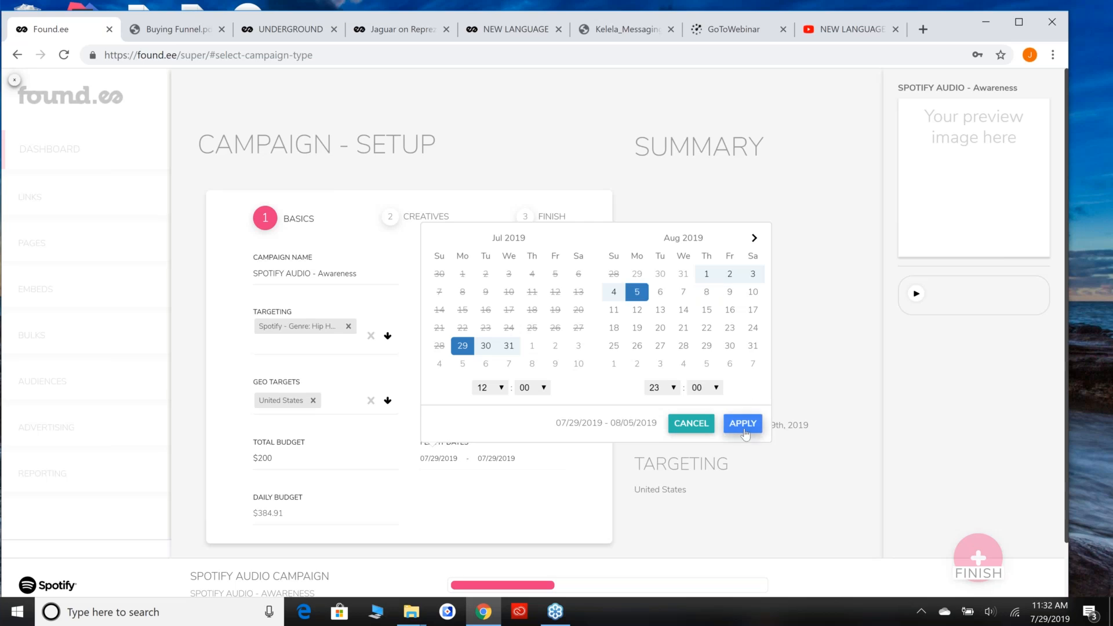
- Proceed to the audio campaign's creatives and upload an audio file and the banner sapient_overjoyed
click(589, 356)
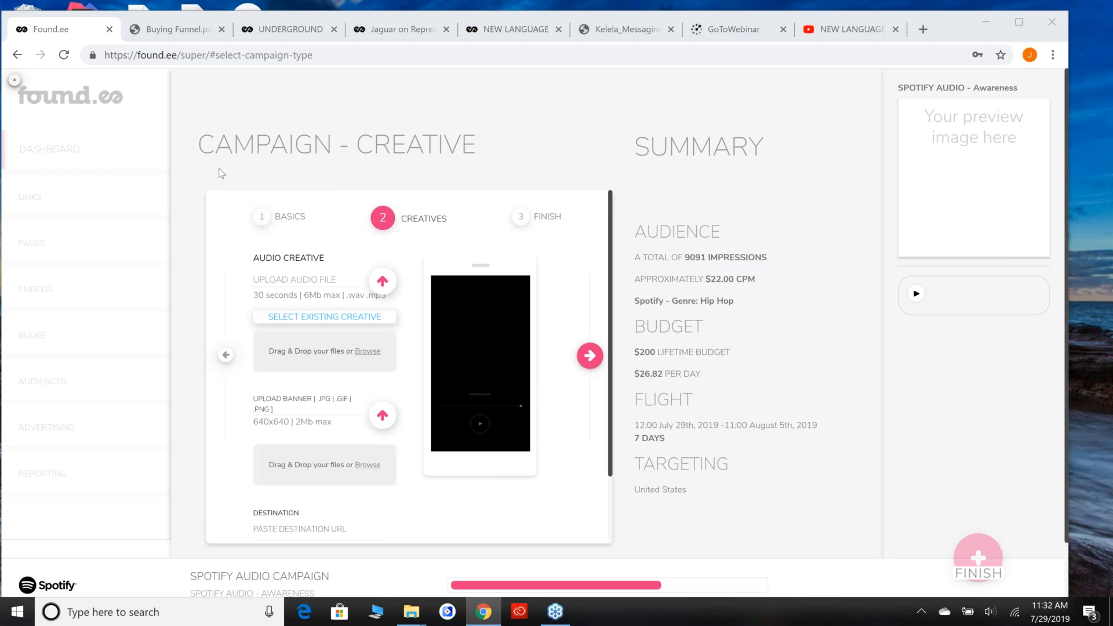
double_click(181, 111)
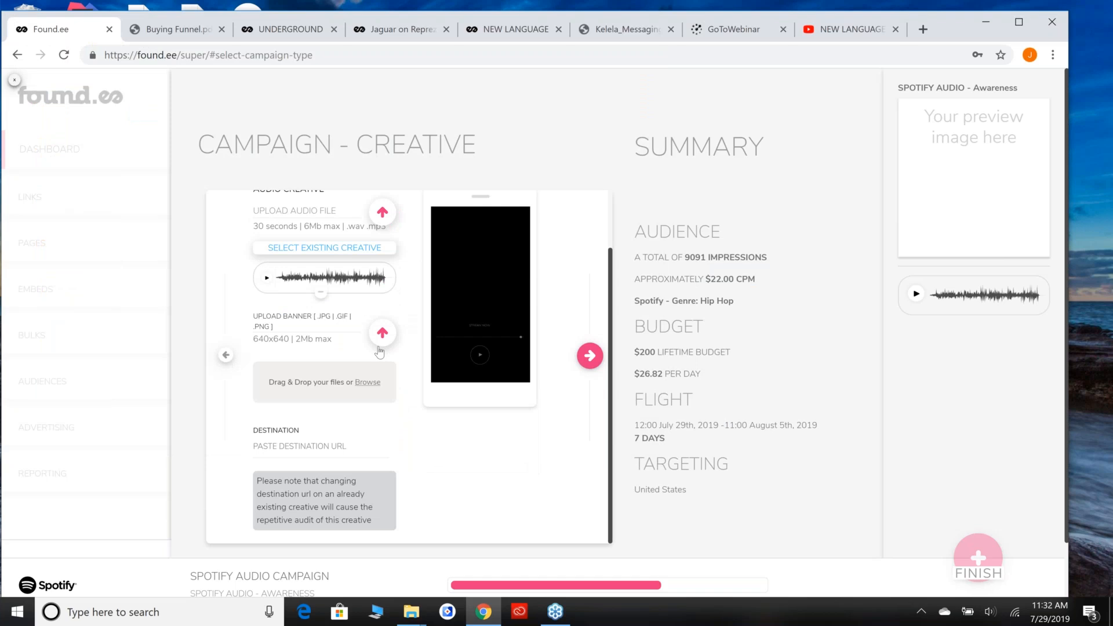
click(380, 347)
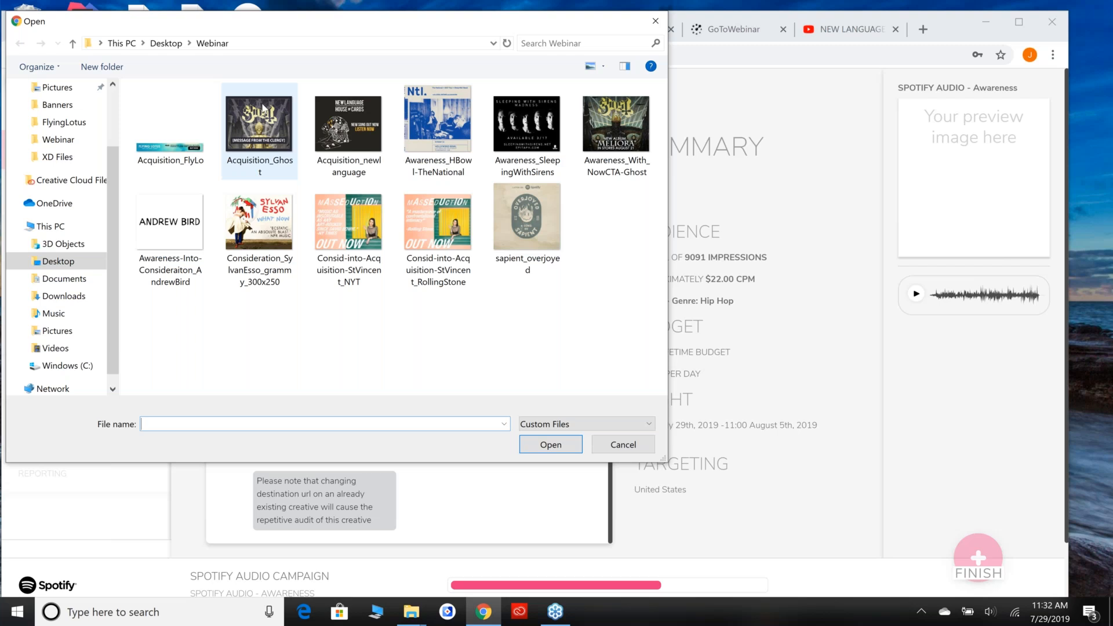
click(542, 224)
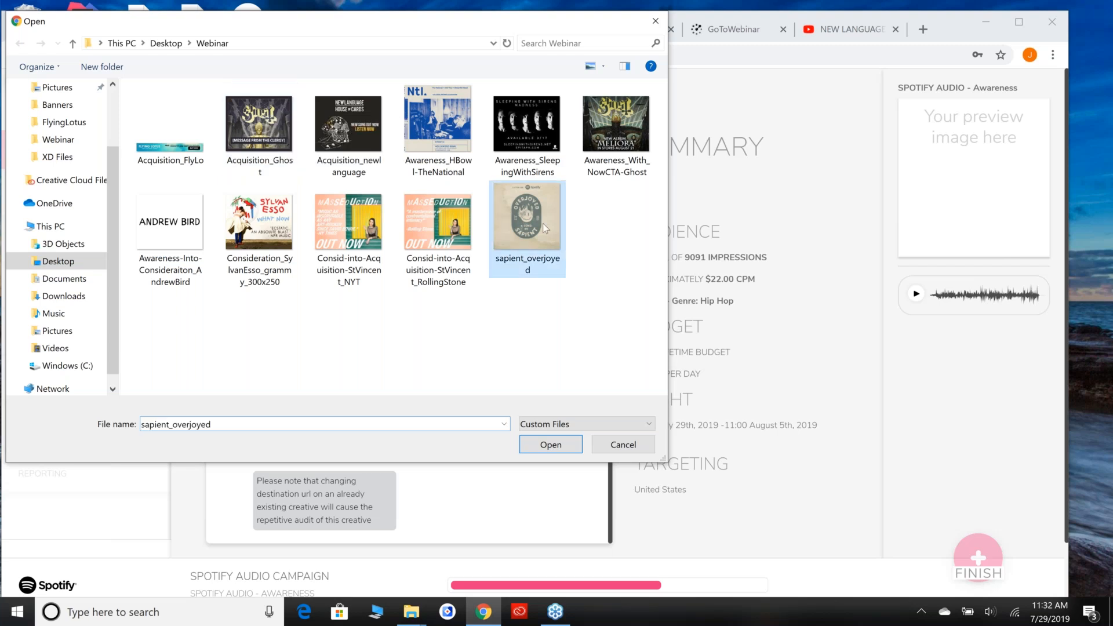
double_click(542, 224)
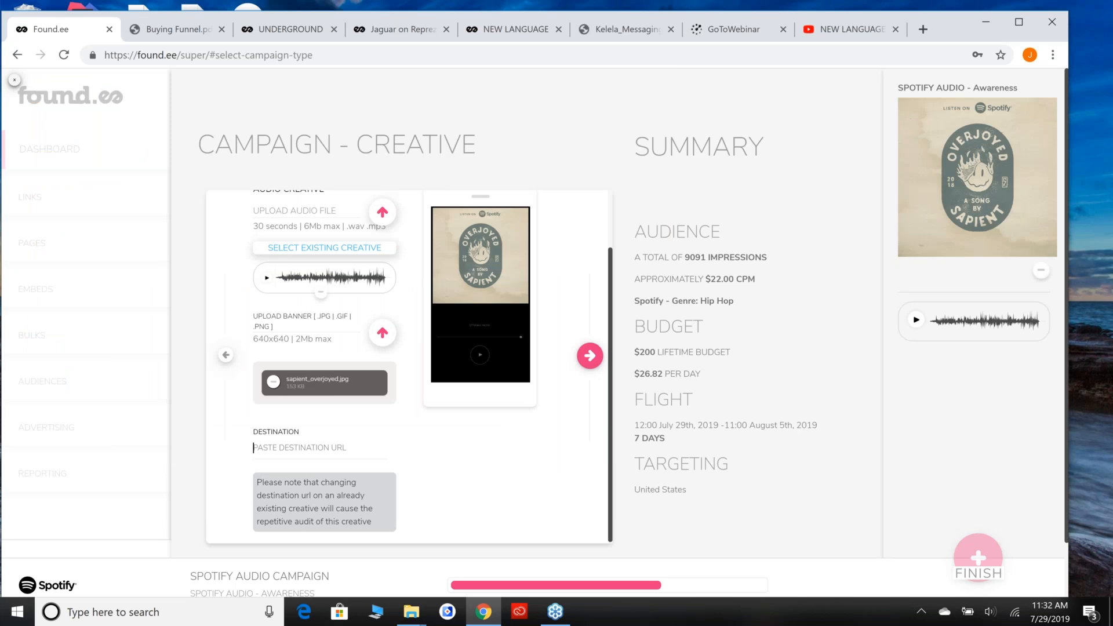
text(https://spotify.com)
scroll(479, 305, up, 1)
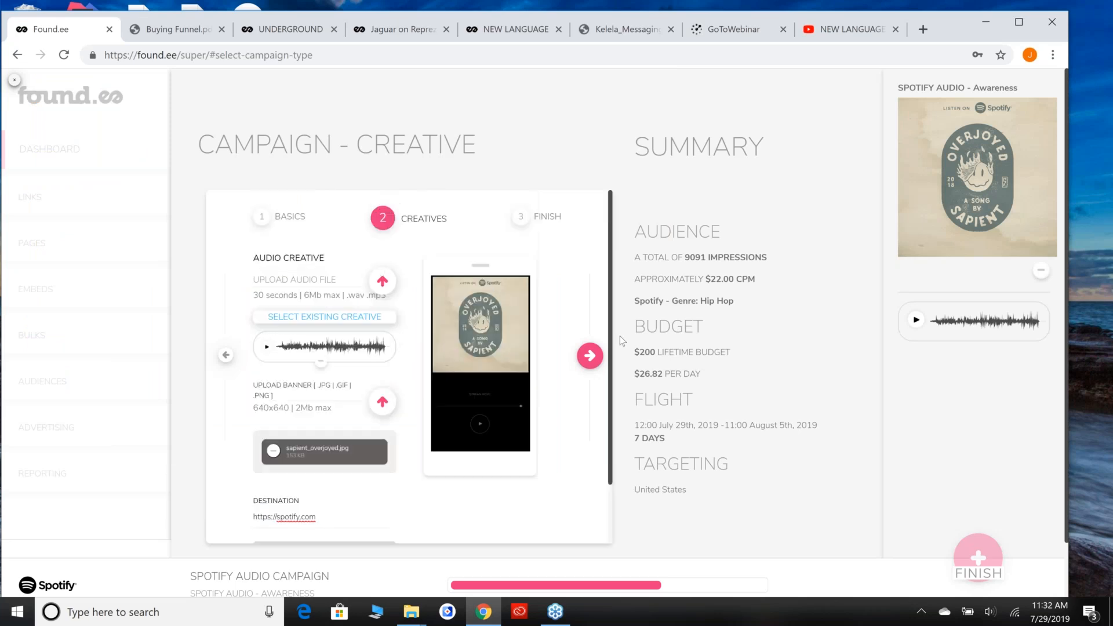
click(589, 355)
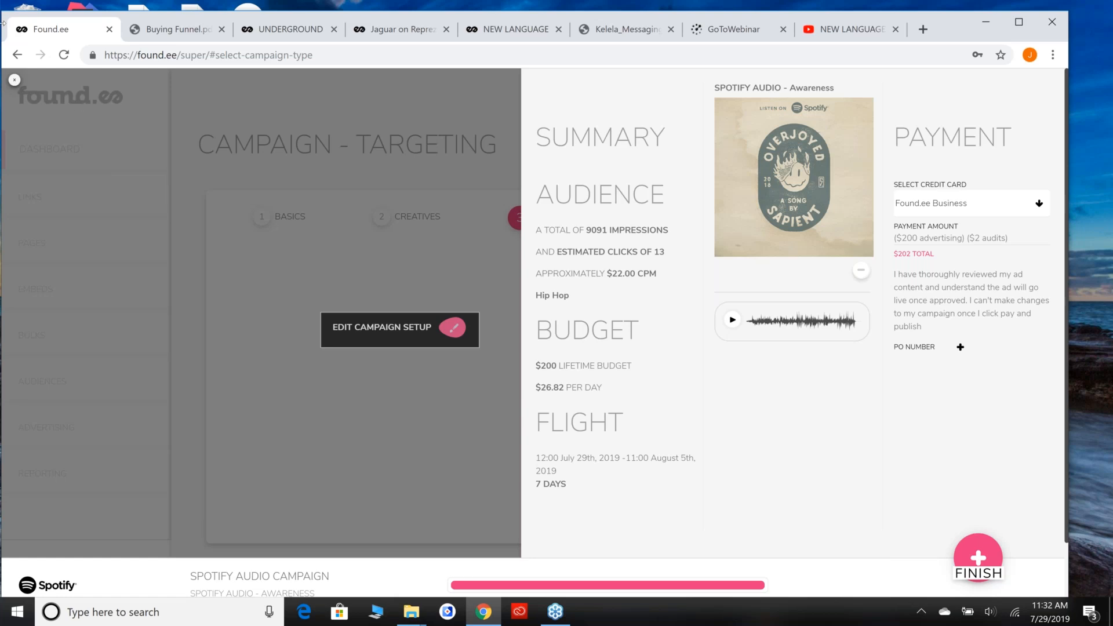
- Quit the SPOTIFY AUDIO - Awareness campaign without saving it
click(16, 83)
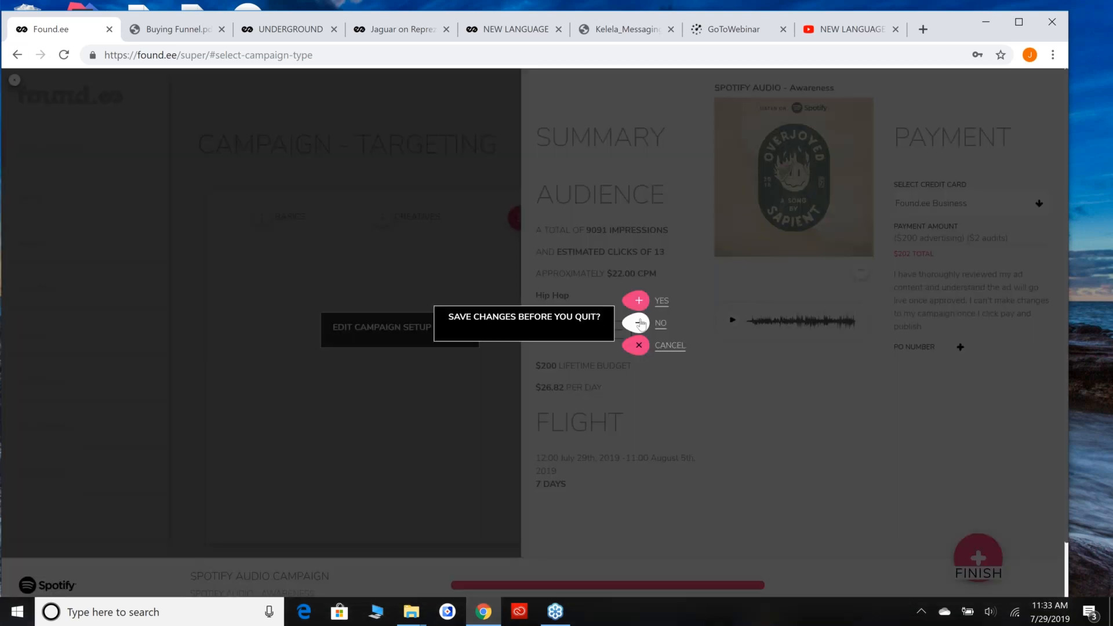
click(641, 323)
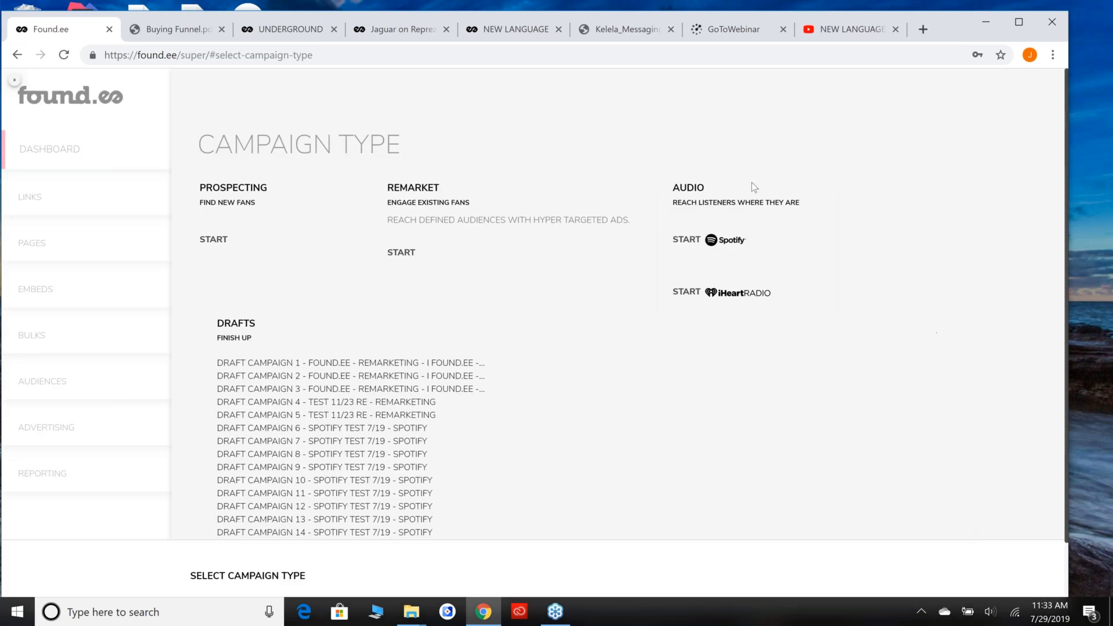
- Open a blank Spotify audio campaign setup, exit it and return to the dashboard
click(705, 262)
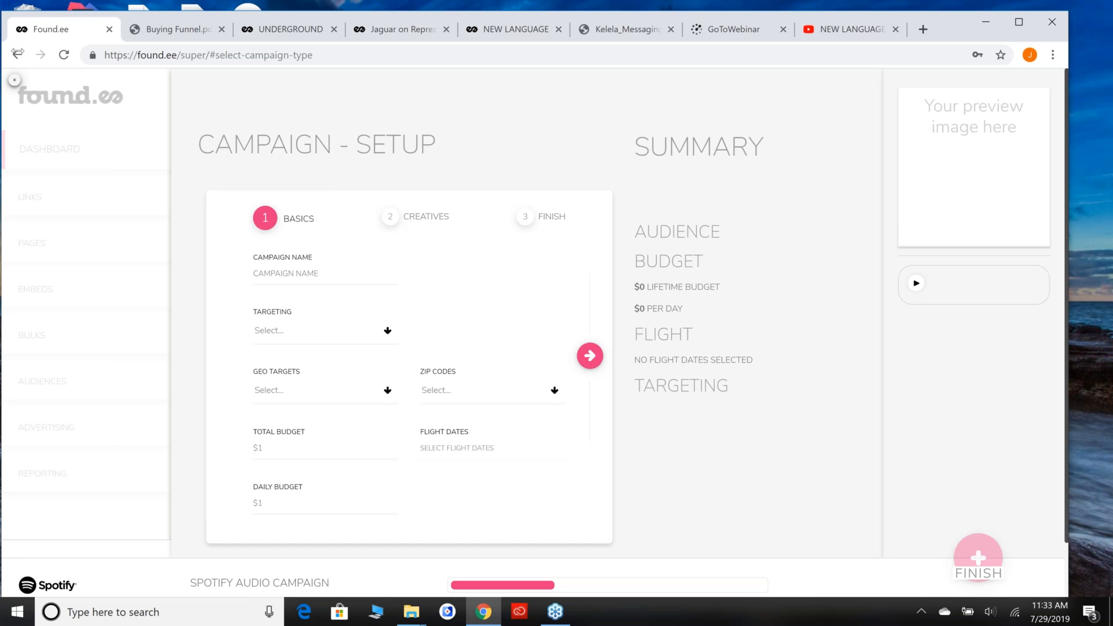
mouse_move(3, 61)
mouse_down()
mouse_move(20, 58)
mouse_move(7, 49)
mouse_up()
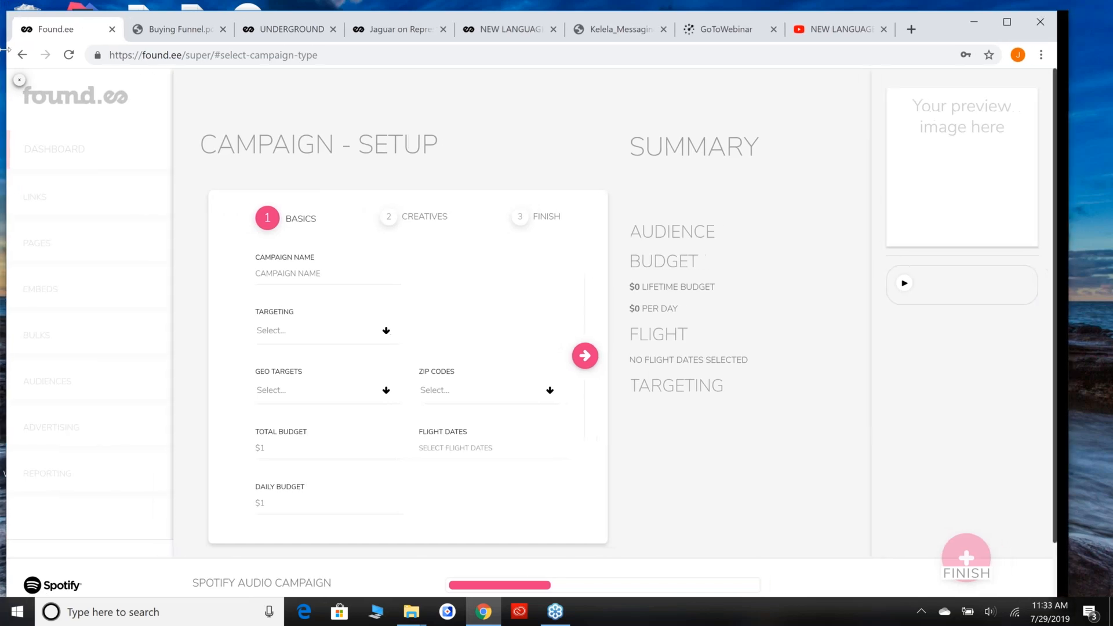
click(19, 80)
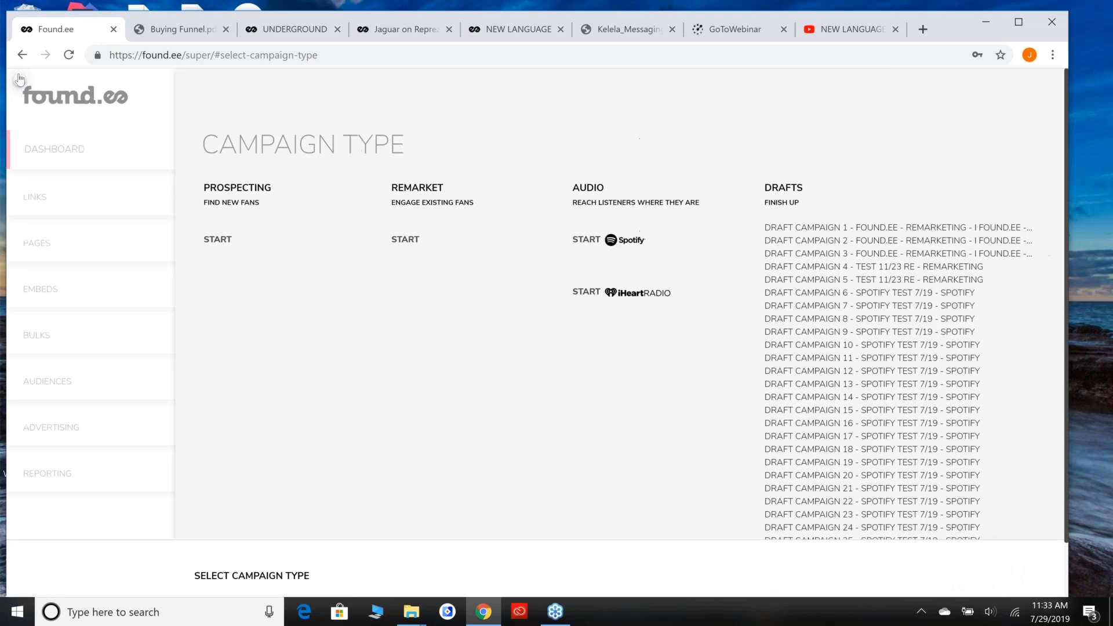
click(19, 81)
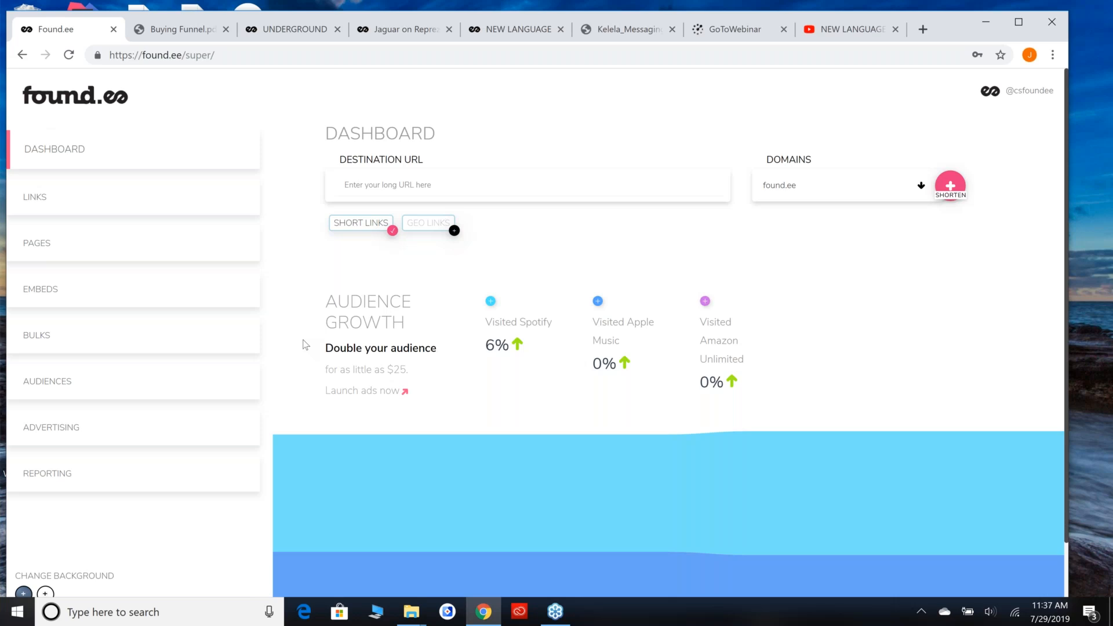
- Switch to the Buying Funnel PDF and review what to do at each funnel stage
click(193, 36)
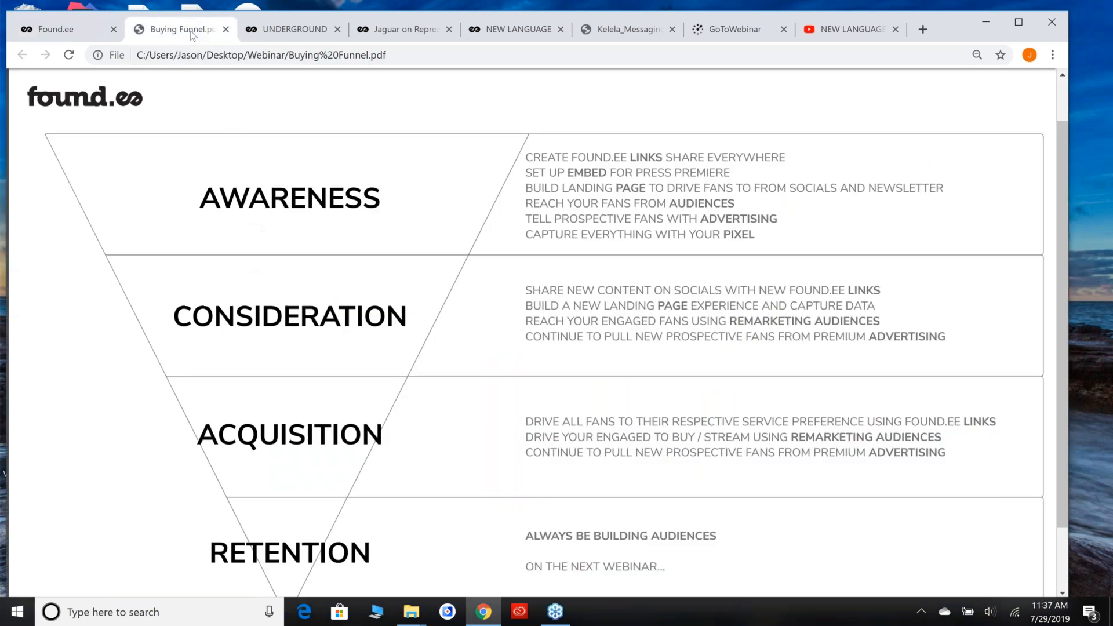
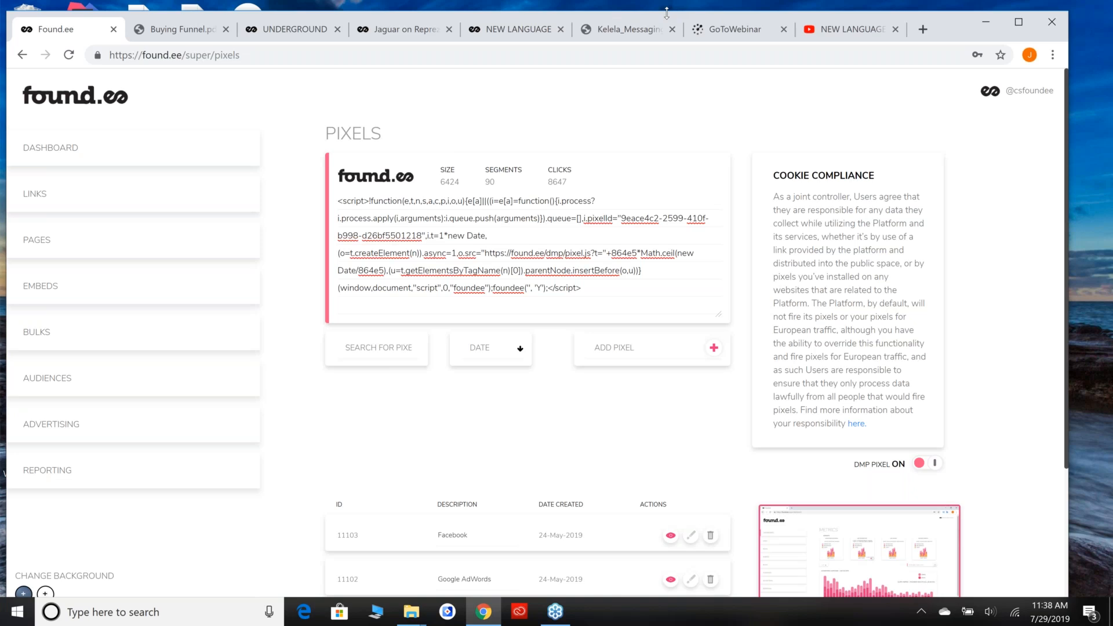
drag(670, 18, 669, 22)
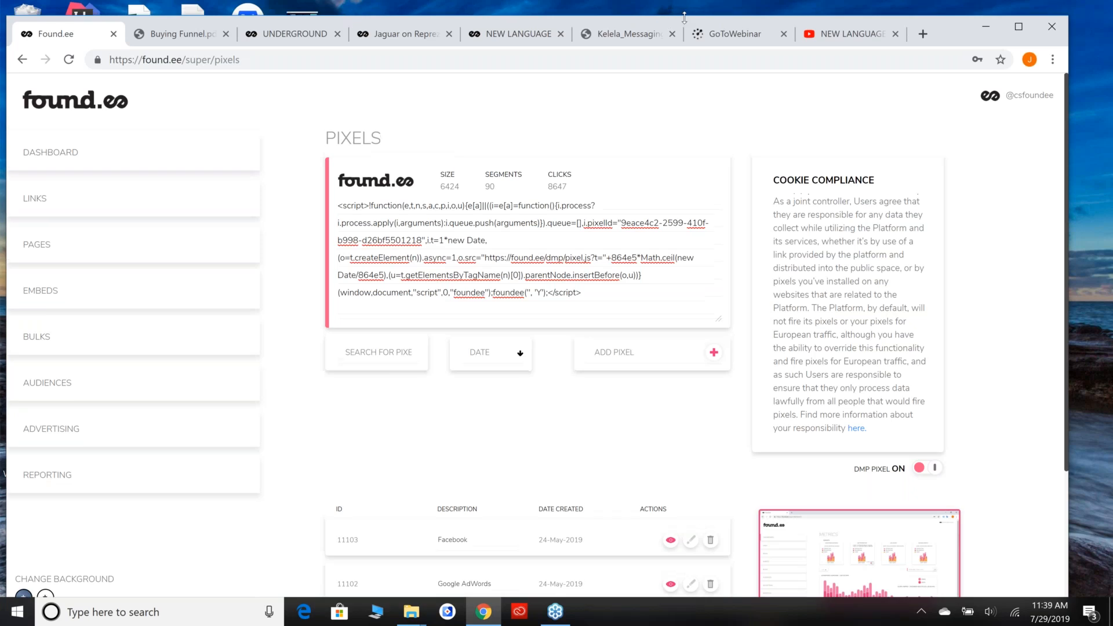
drag(959, 41, 960, 31)
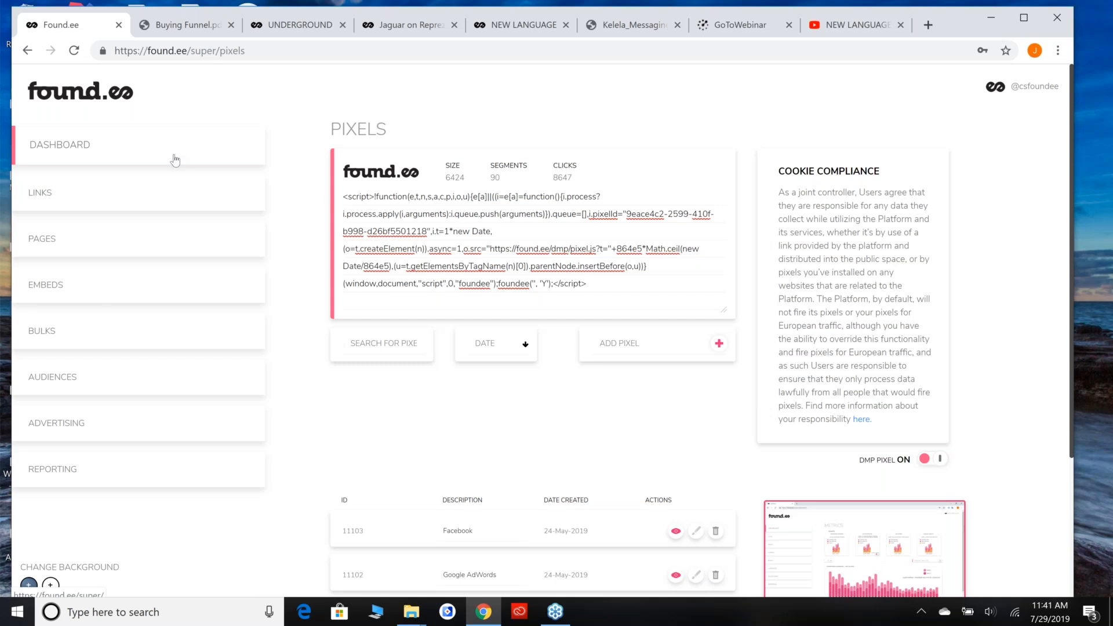
- Start a prospecting campaign from the Advertising section and browse its list of targeting domains
click(103, 418)
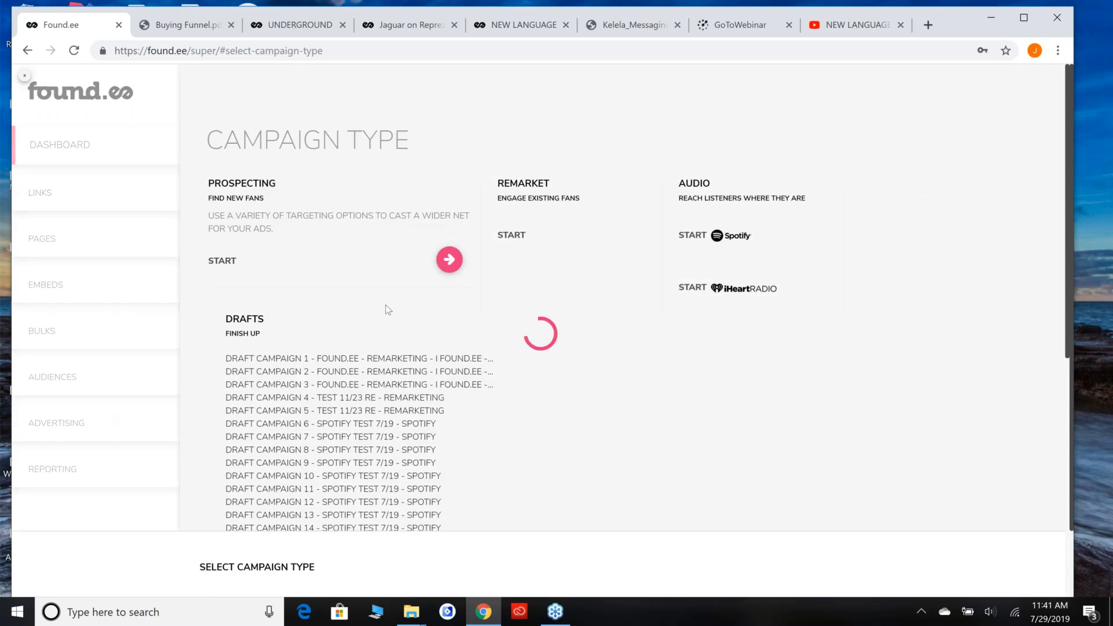
click(268, 252)
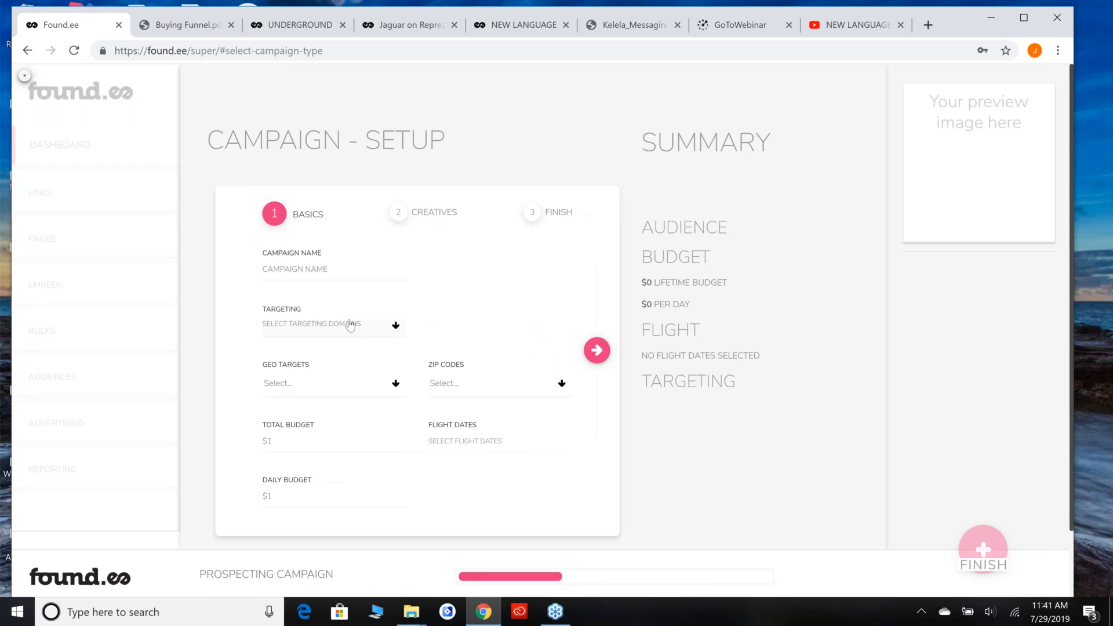
click(399, 326)
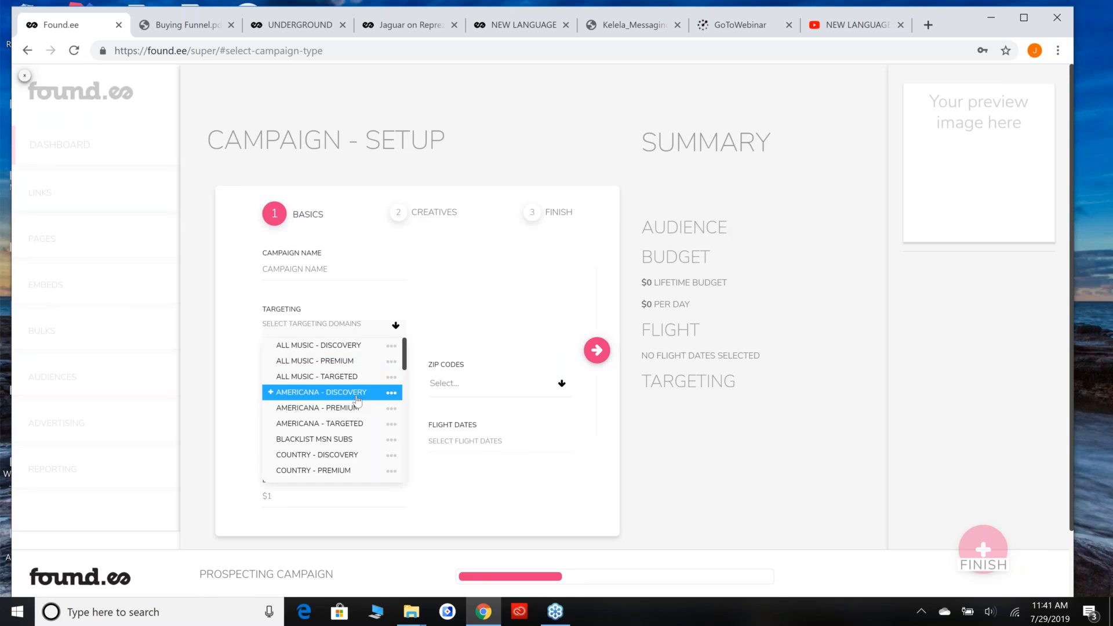
scroll(358, 400, down, 1)
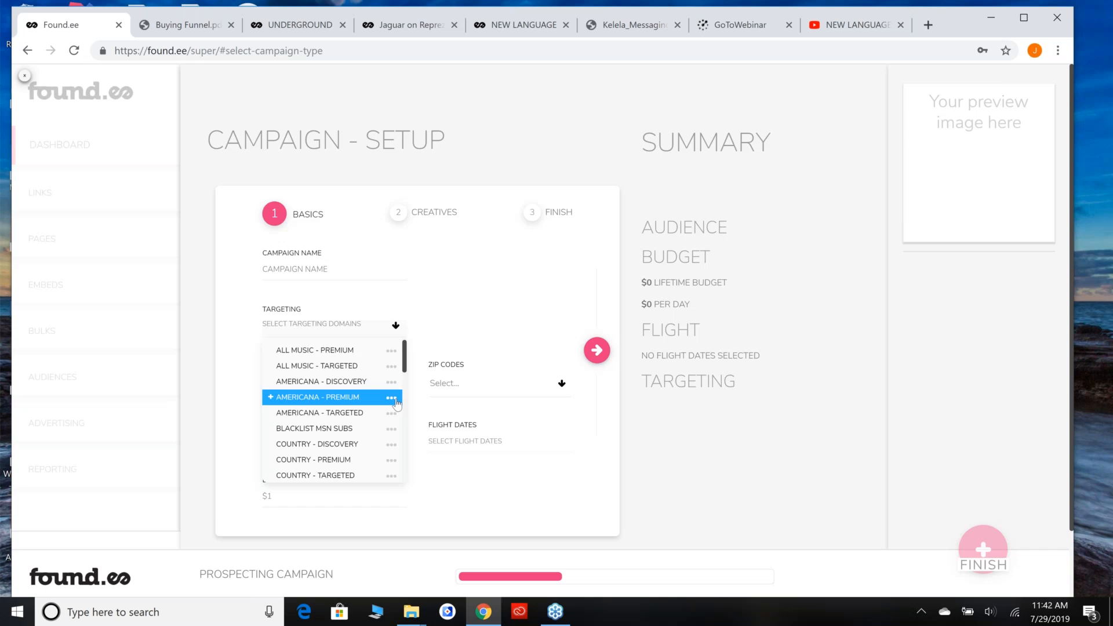
scroll(394, 385, down, 3)
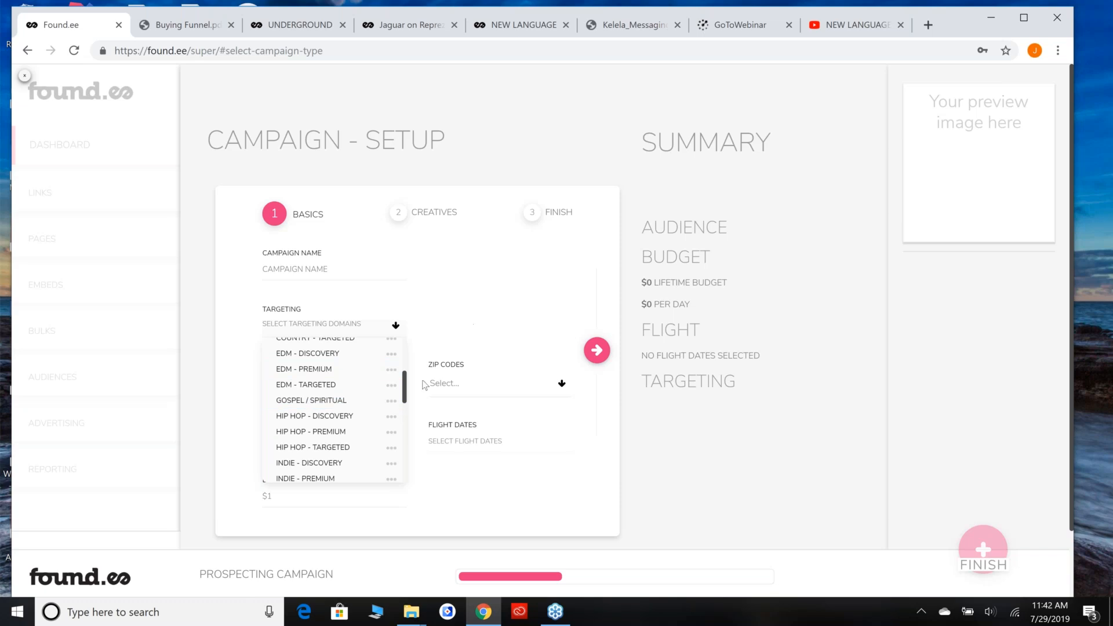
- Dismiss the targeting domains list, switch to the Webinar folder in File Explorer, and enlarge its window to show the sample ads
click(353, 386)
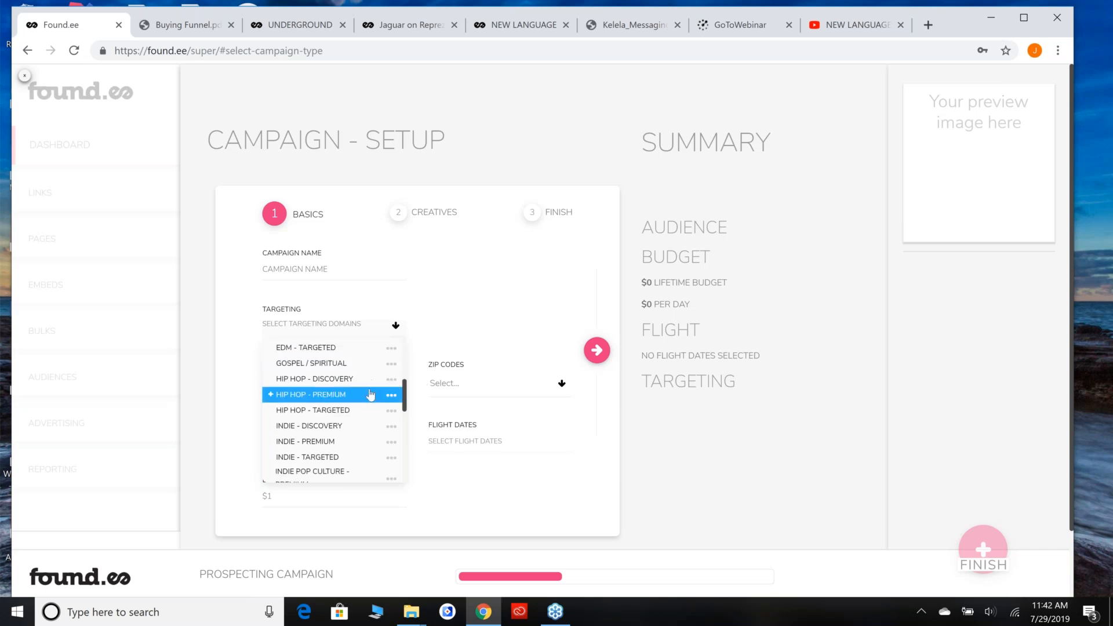
click(482, 320)
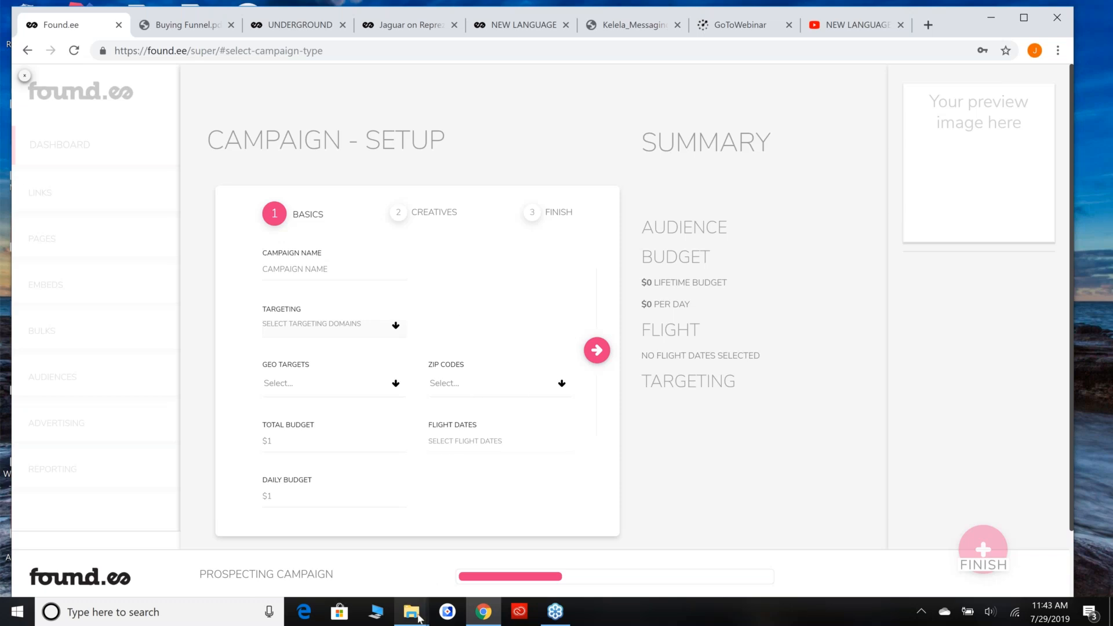
mouse_move(417, 618)
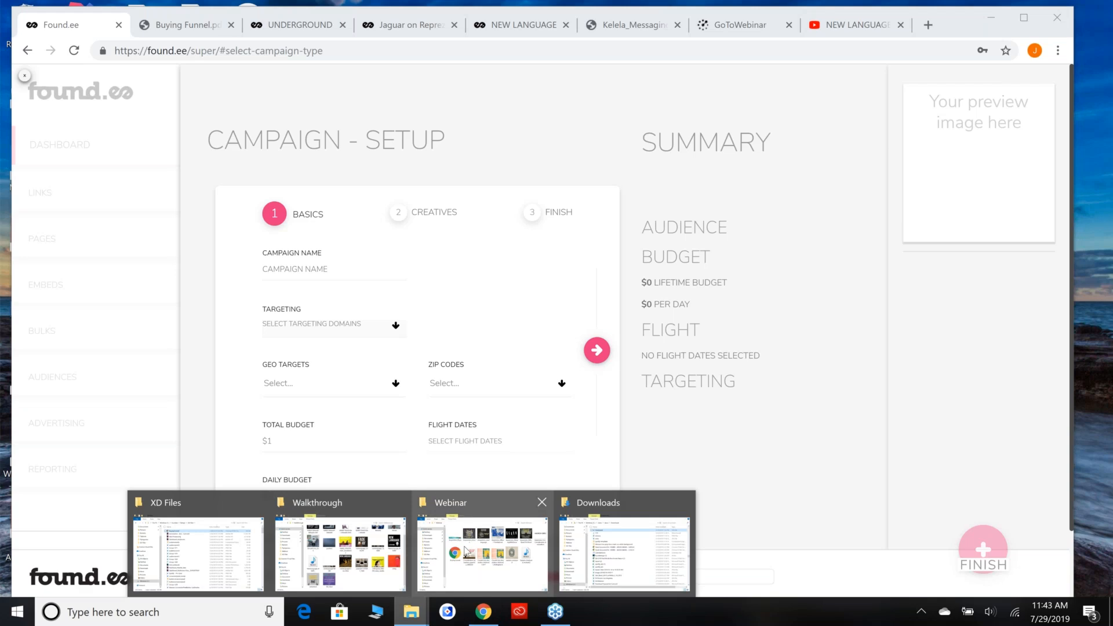
click(482, 545)
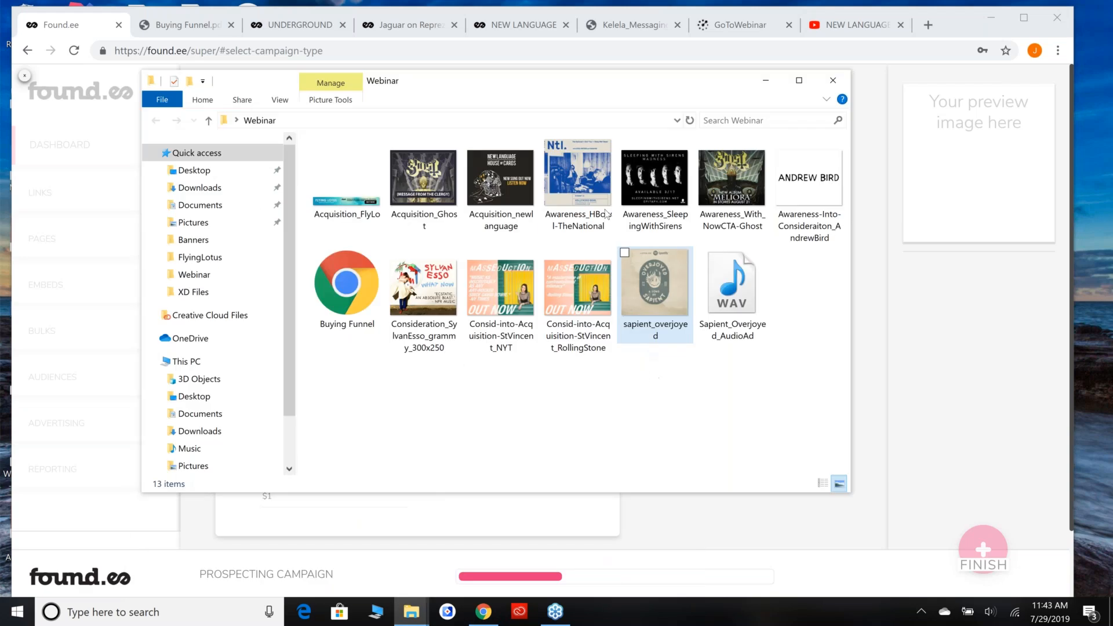
drag(577, 107, 581, 144)
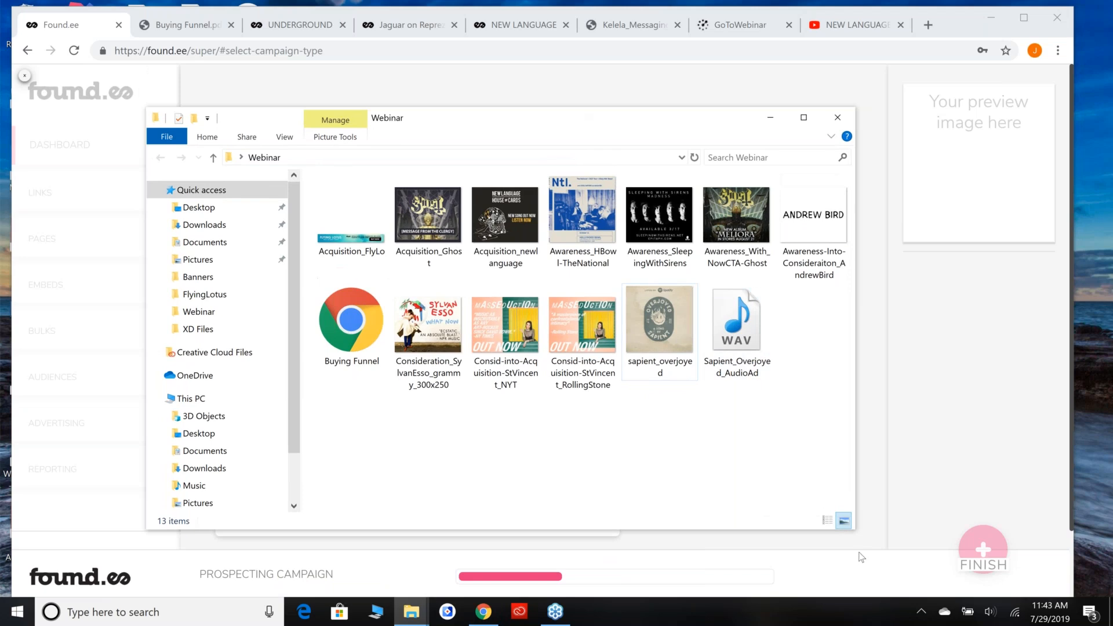
drag(849, 528, 908, 554)
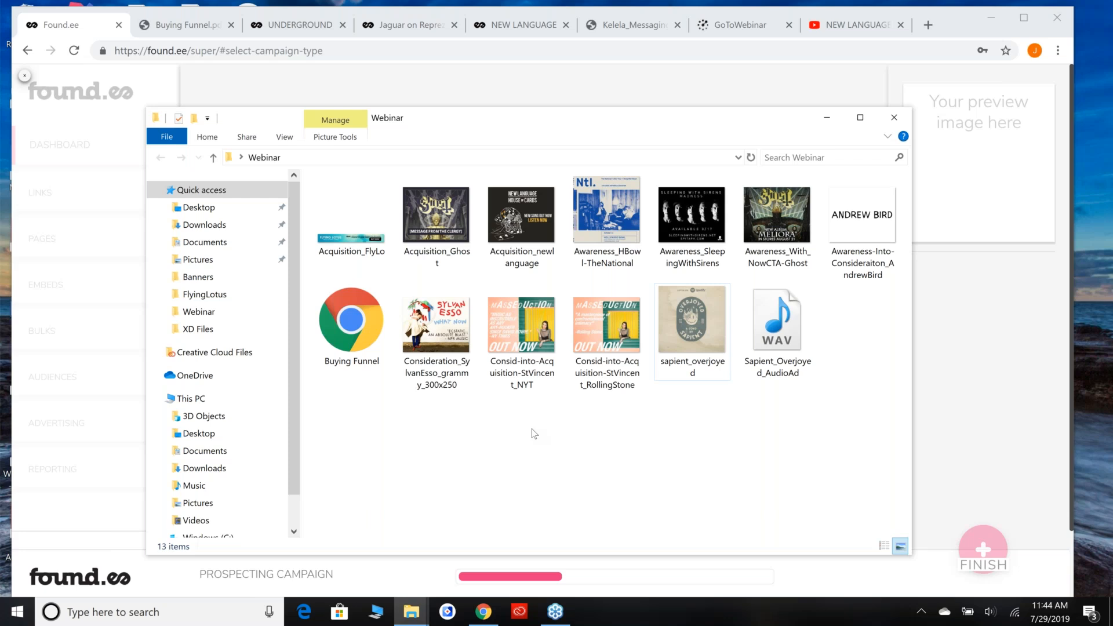
- View the Consideration_SylvanEsso_grammy_300x250 and Acquisition_FlyLo ad images one after the other, closing each
click(408, 311)
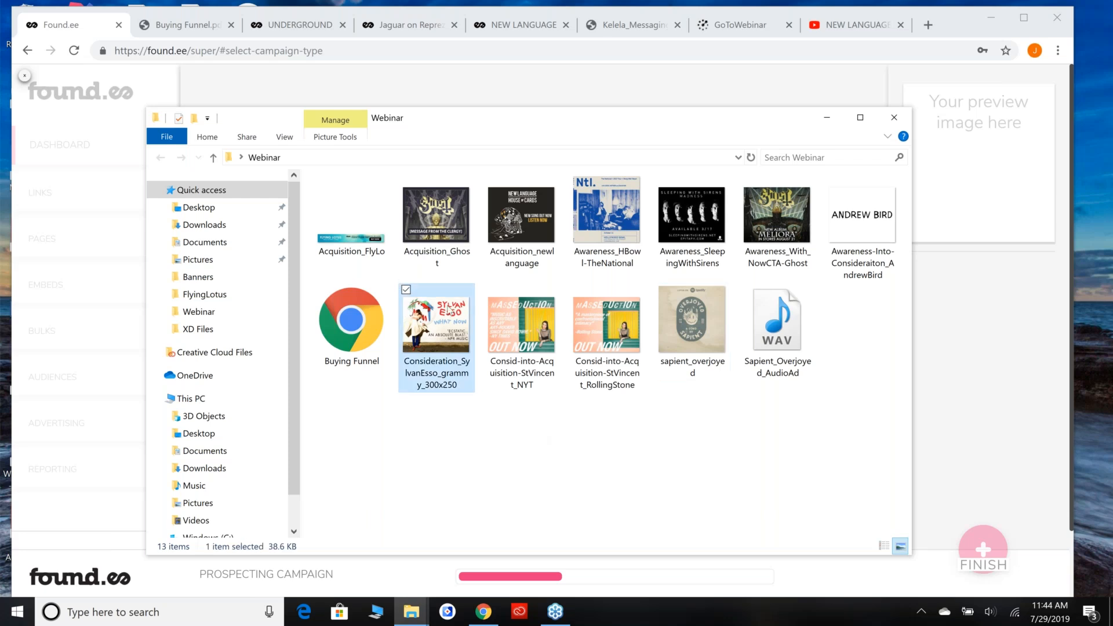
double_click(448, 311)
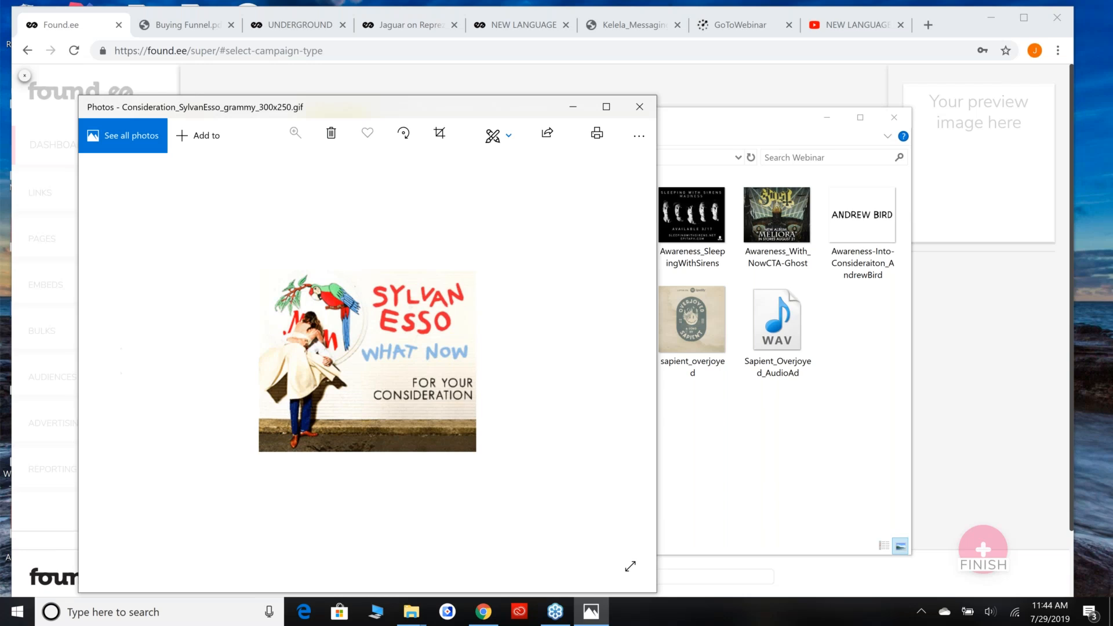
click(642, 116)
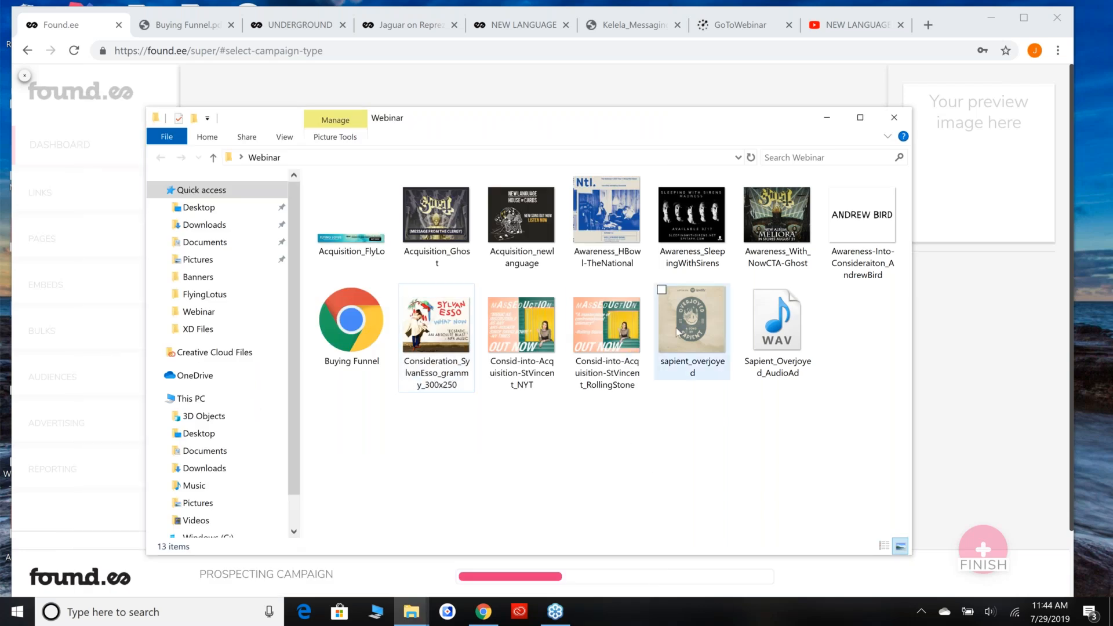
click(336, 241)
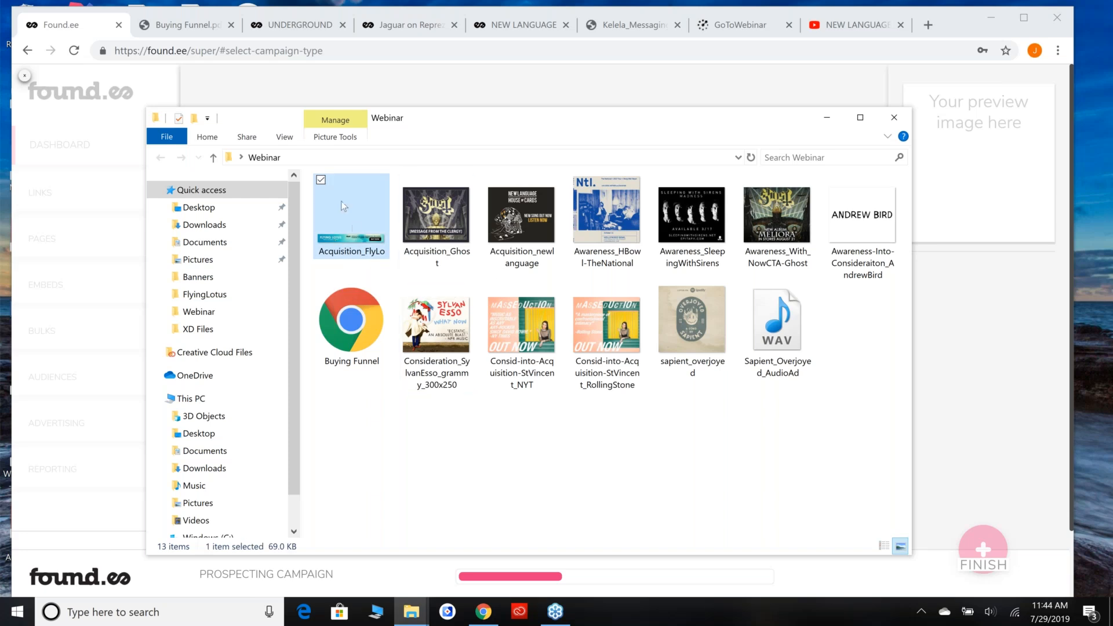
double_click(364, 253)
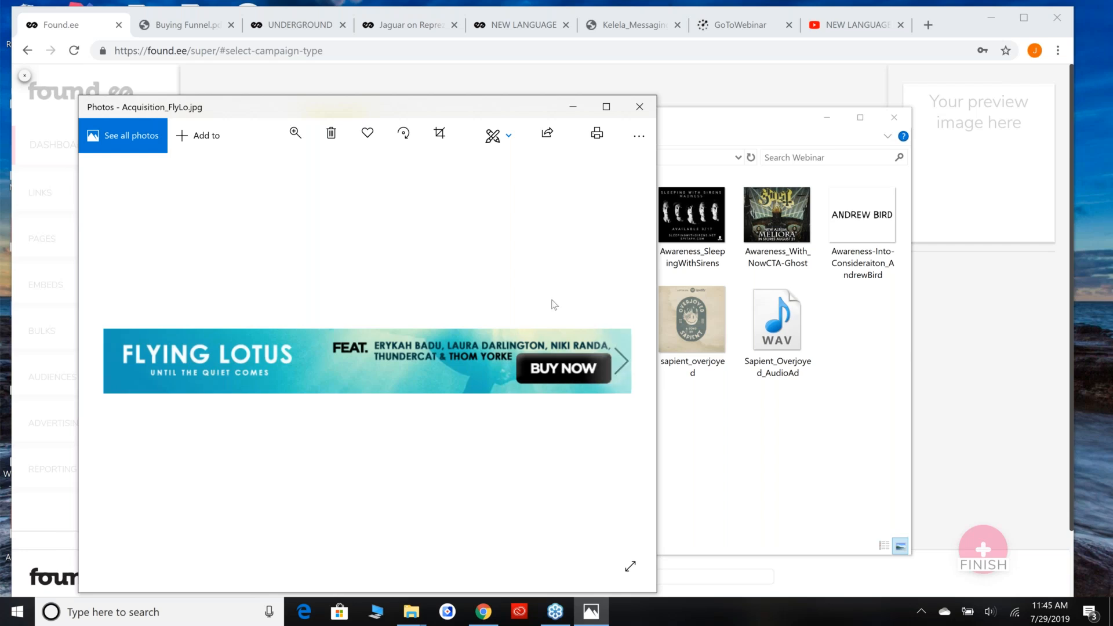
click(647, 119)
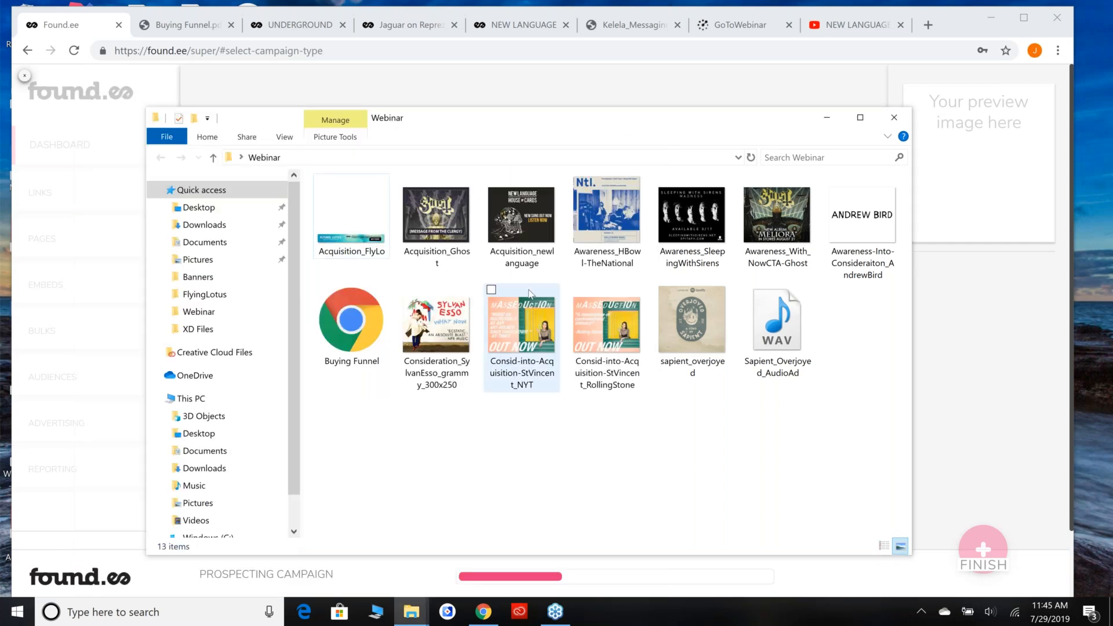
- View the Awareness_HBowl-TheNational tour ad and close it
double_click(635, 223)
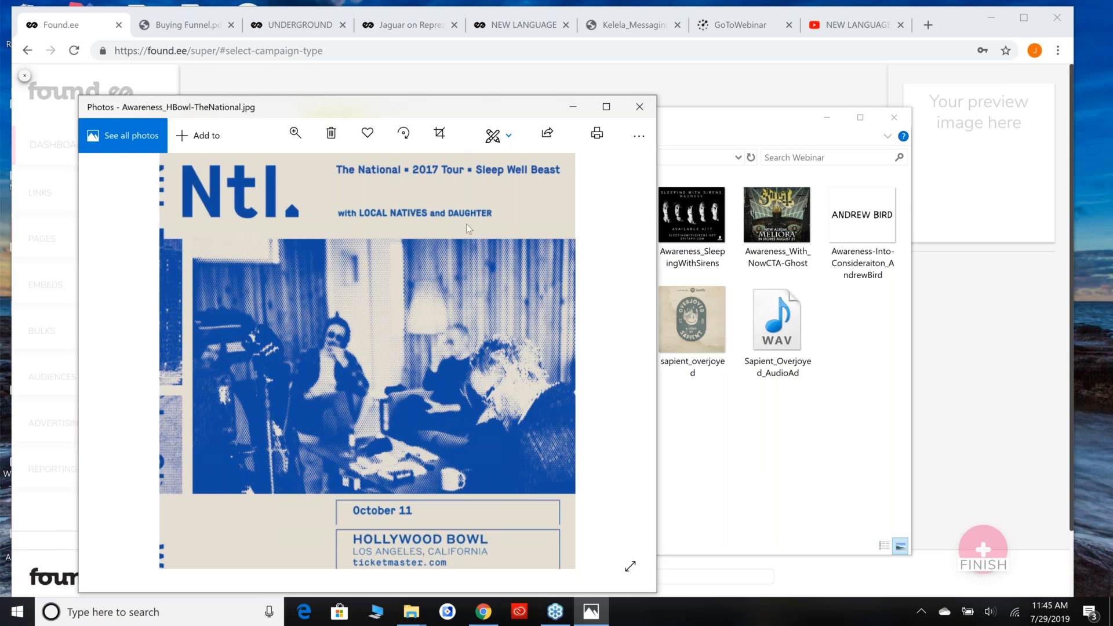
right_click(363, 504)
click(426, 513)
click(639, 106)
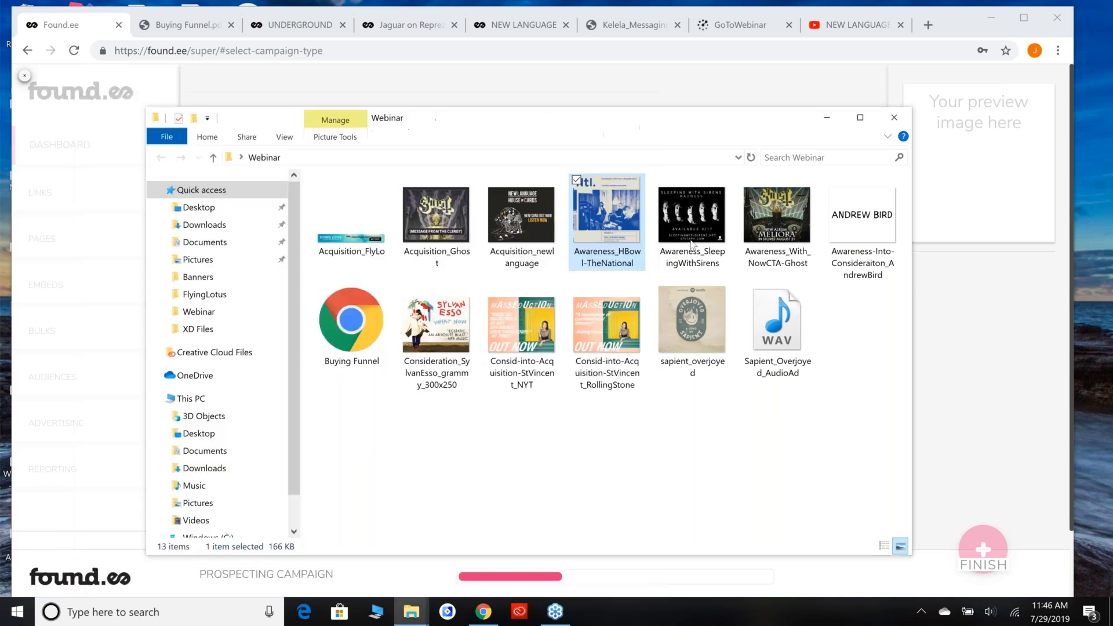
- View the Awareness_SleepingWithSirens and Awareness_With_NowCTA-Ghost animated ads one after the other, closing each
click(694, 227)
double_click(694, 228)
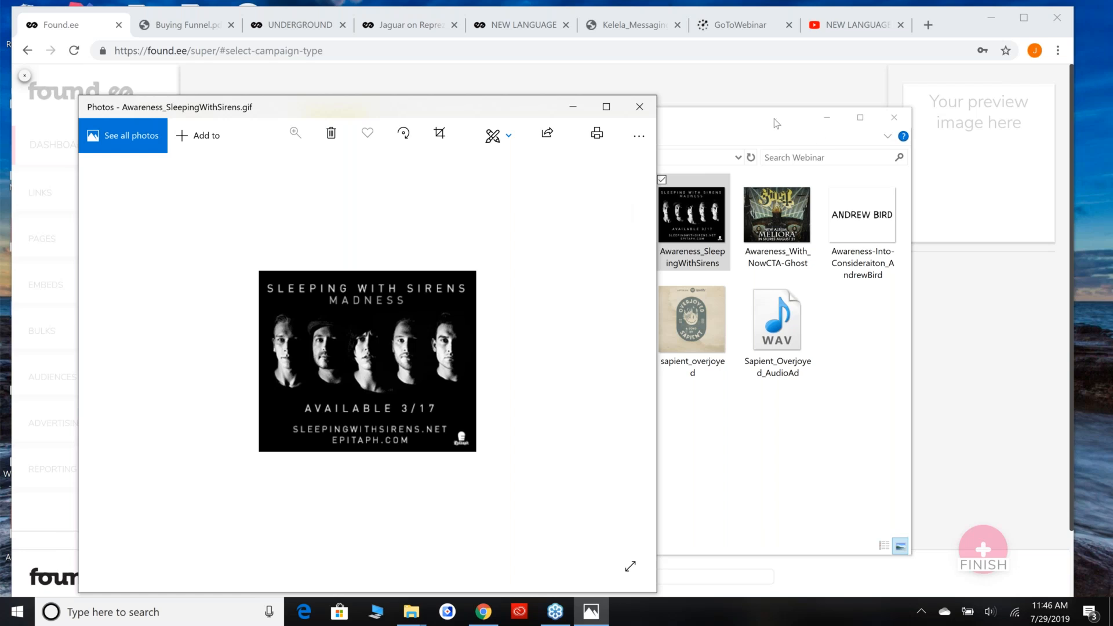
click(639, 106)
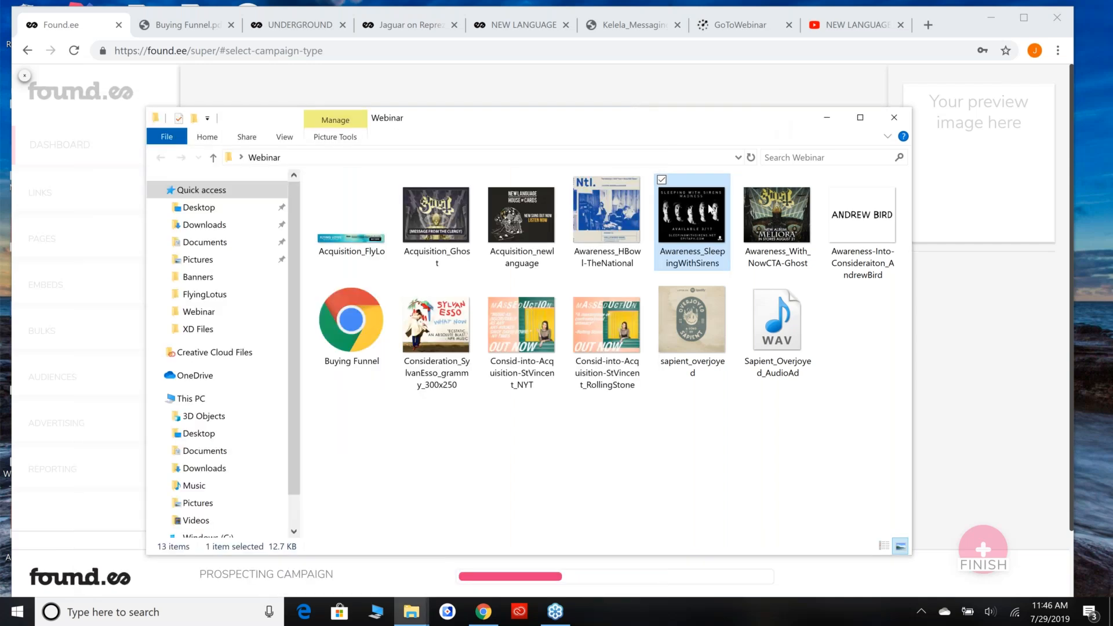
click(772, 231)
double_click(772, 232)
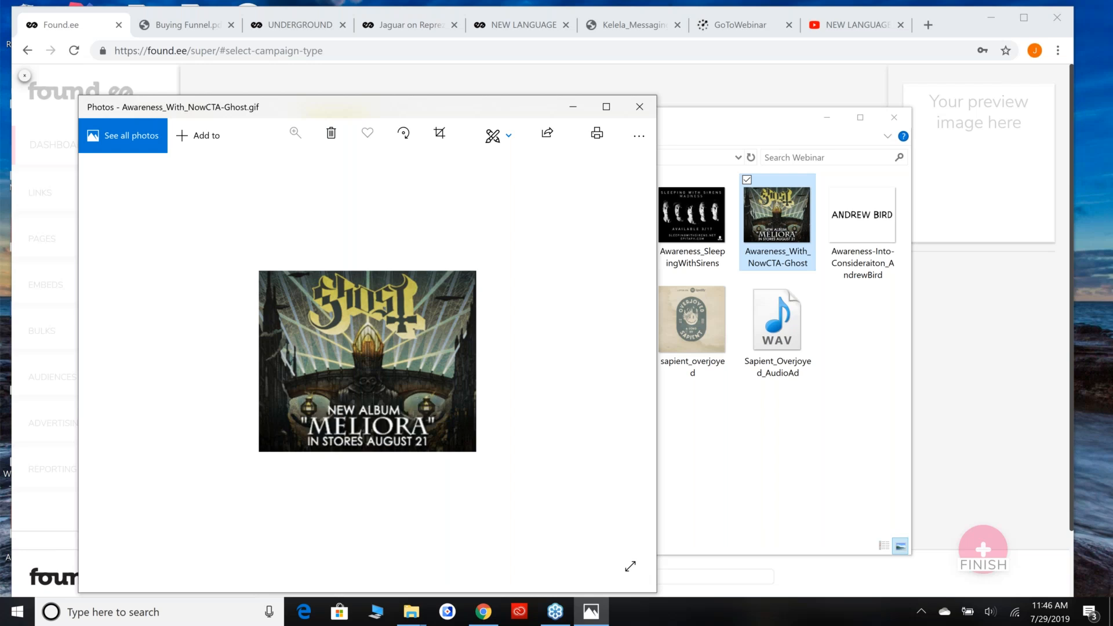
click(638, 106)
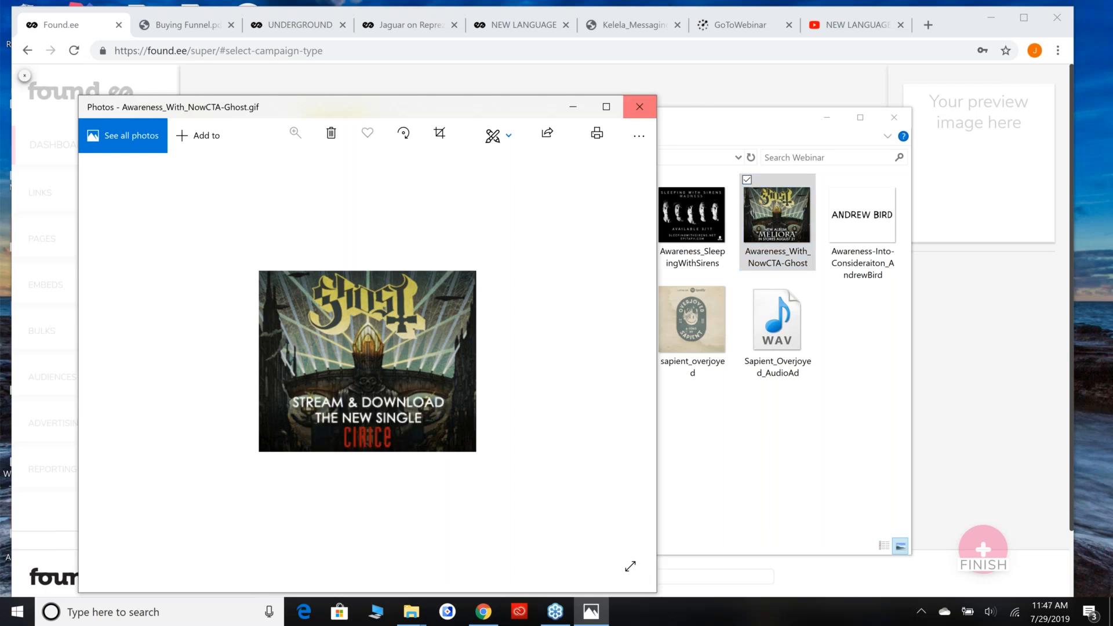
- View the Awareness-Into-Consideraiton_AndrewBird ad, check the Jaguar on Reprezent Radio landing page, and return to the Webinar folder
click(874, 219)
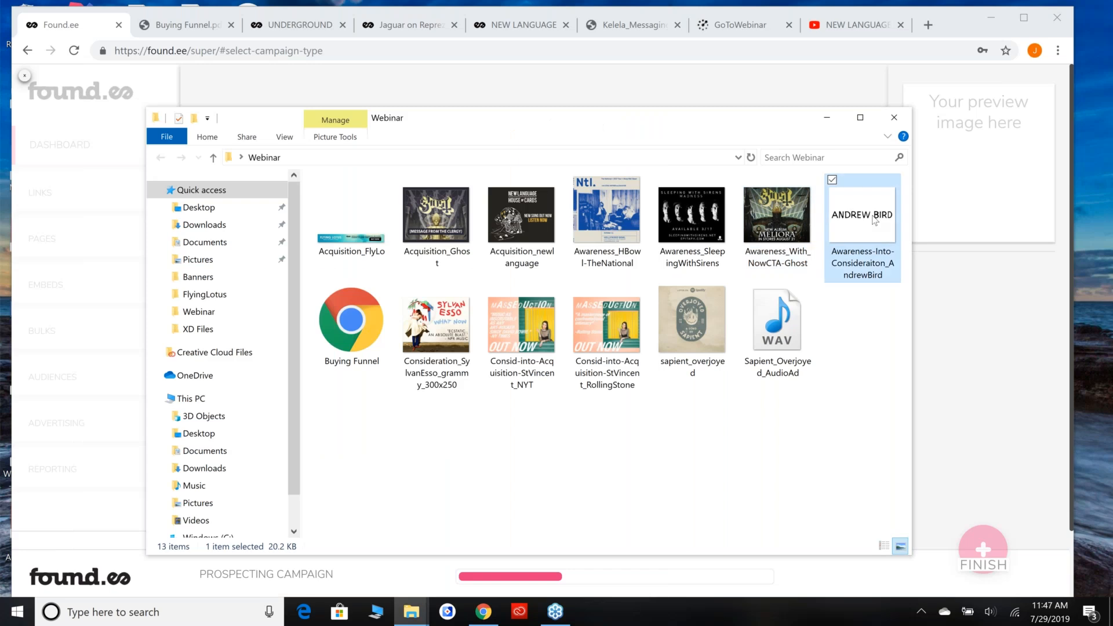
double_click(874, 219)
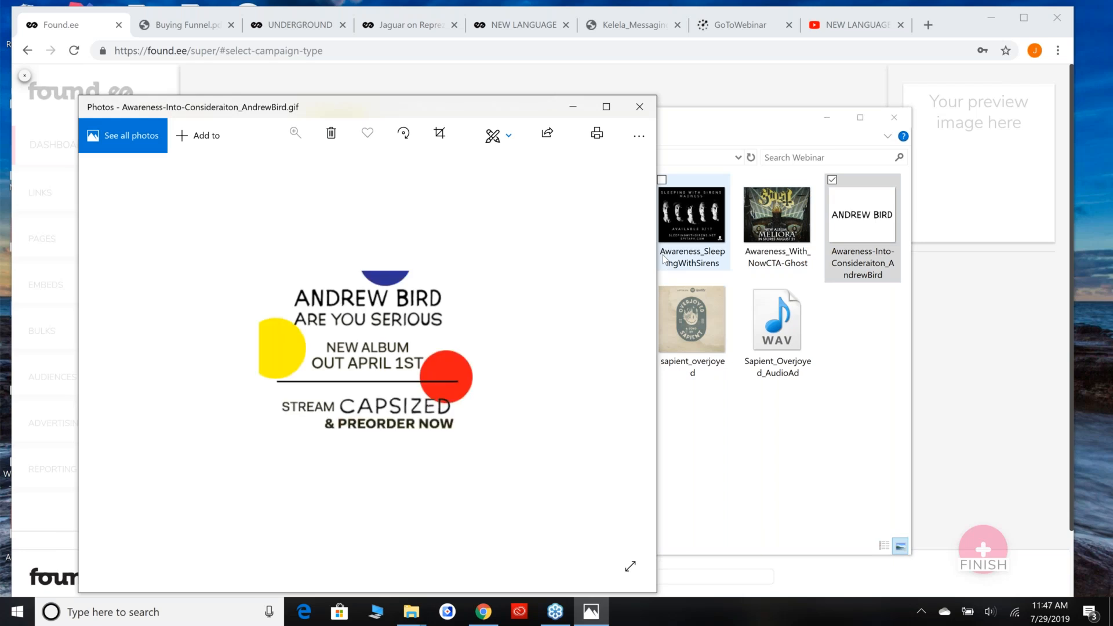
click(640, 107)
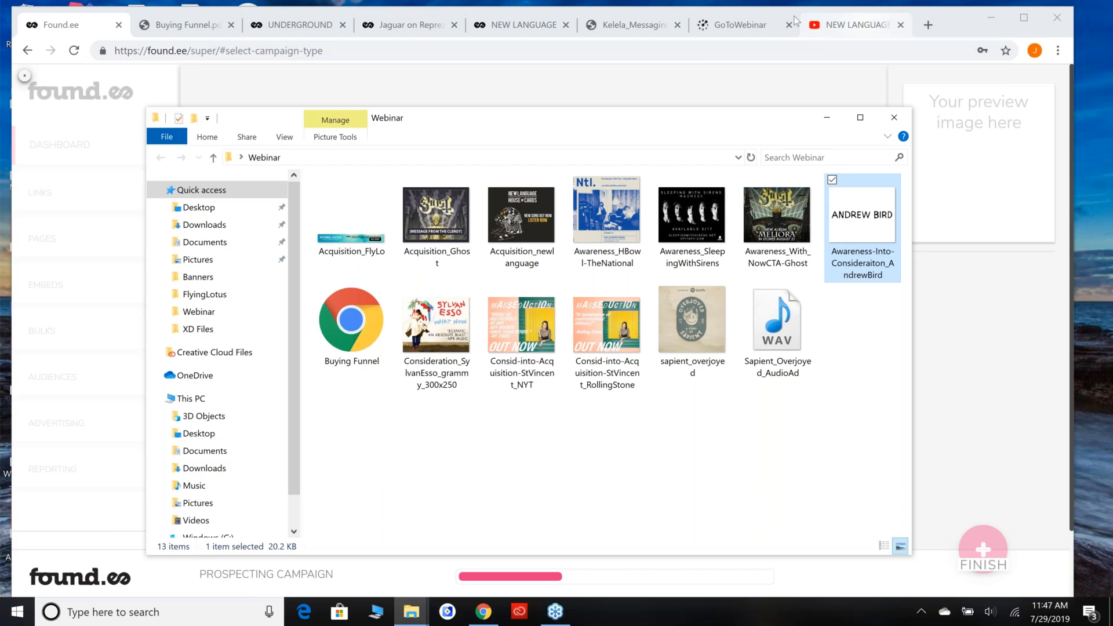
click(425, 25)
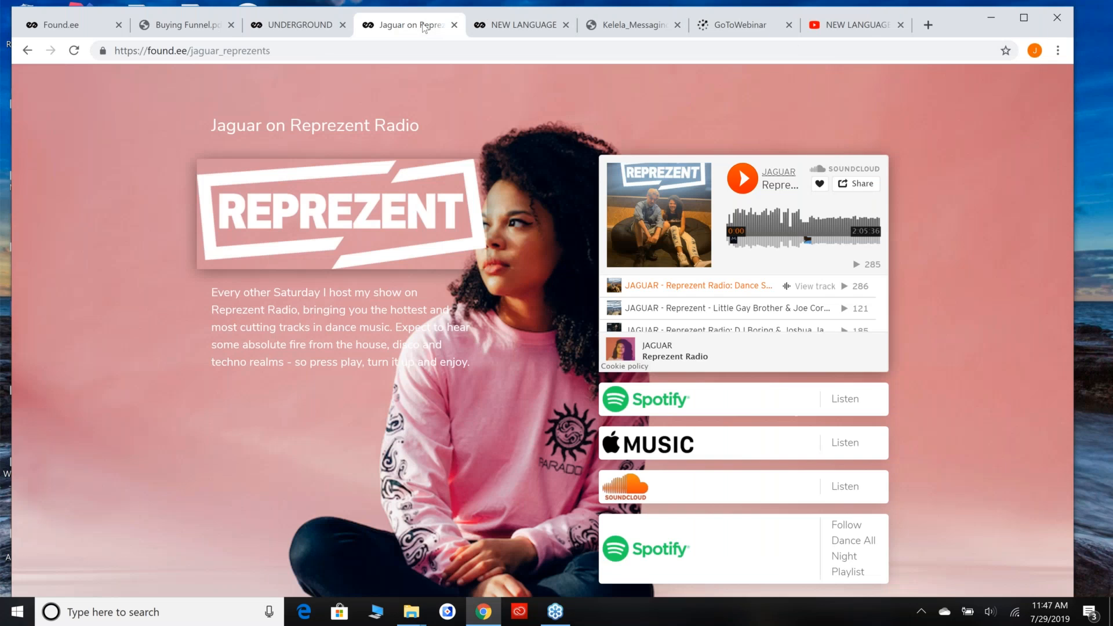
key(alt+Tab)
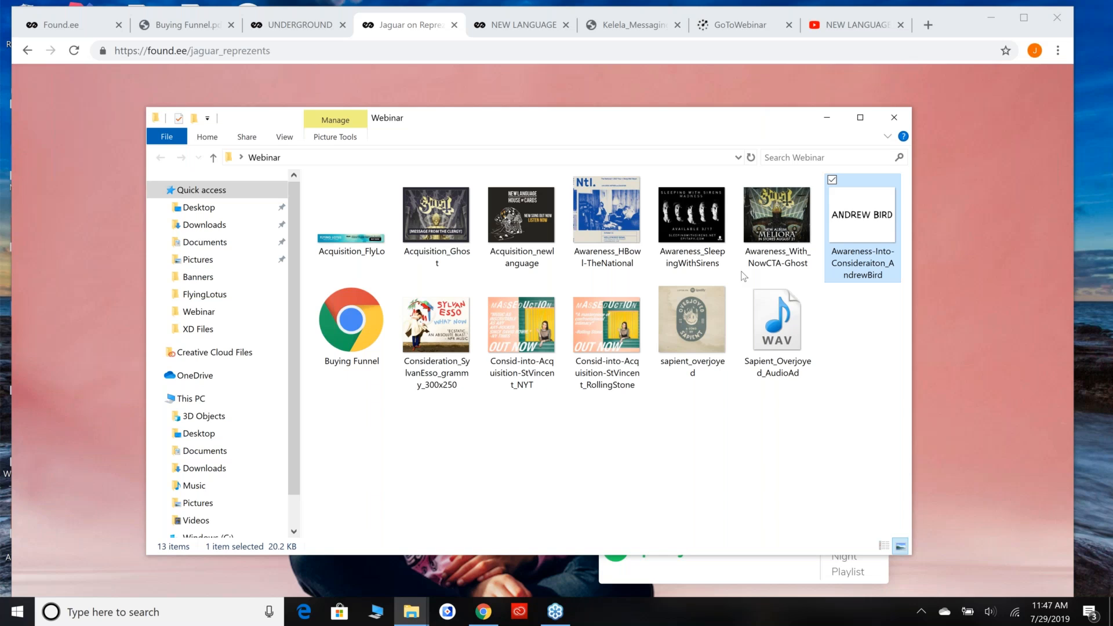
- Compare the St. Vincent Consid-into-Acquisition ads with the NYT and Rolling Stone quotes, closing the Rolling Stone one
key(c)
key(c)
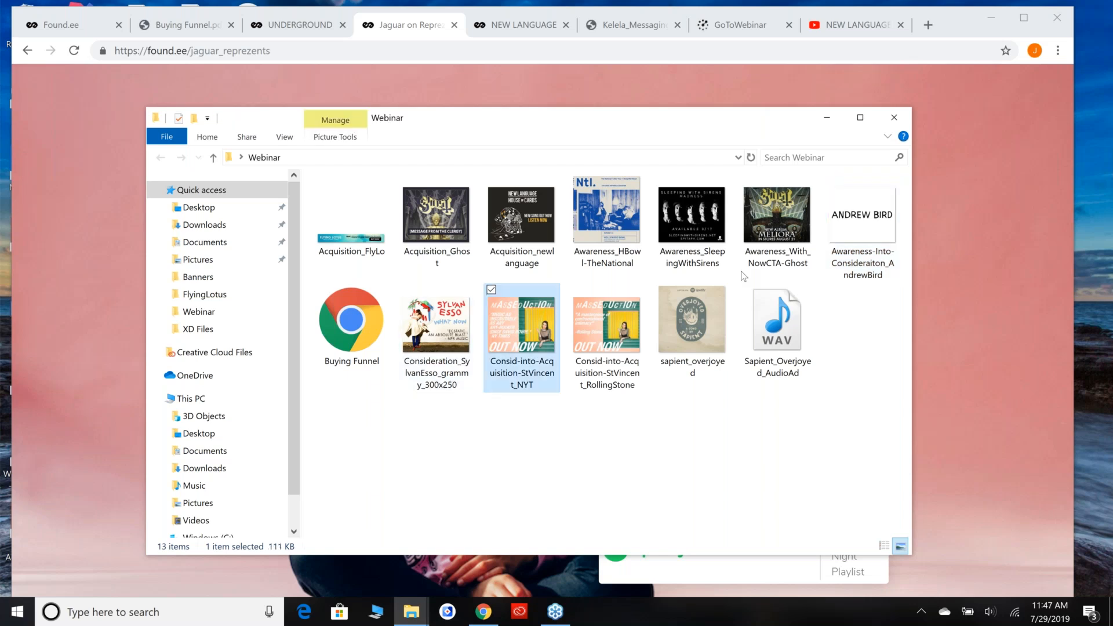
key(Return)
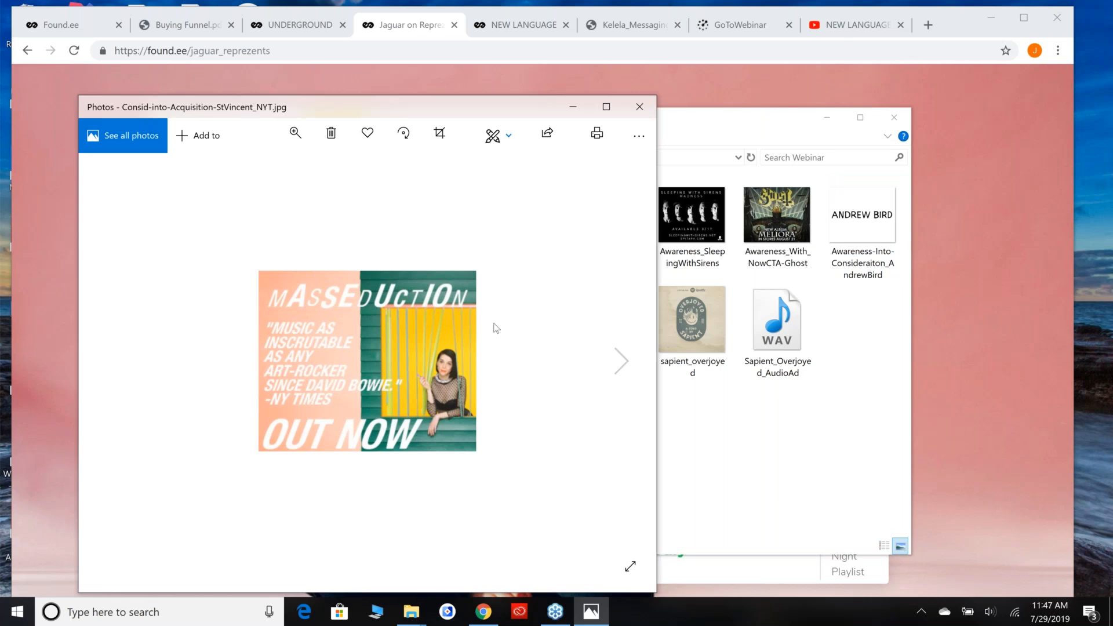
click(702, 479)
click(609, 322)
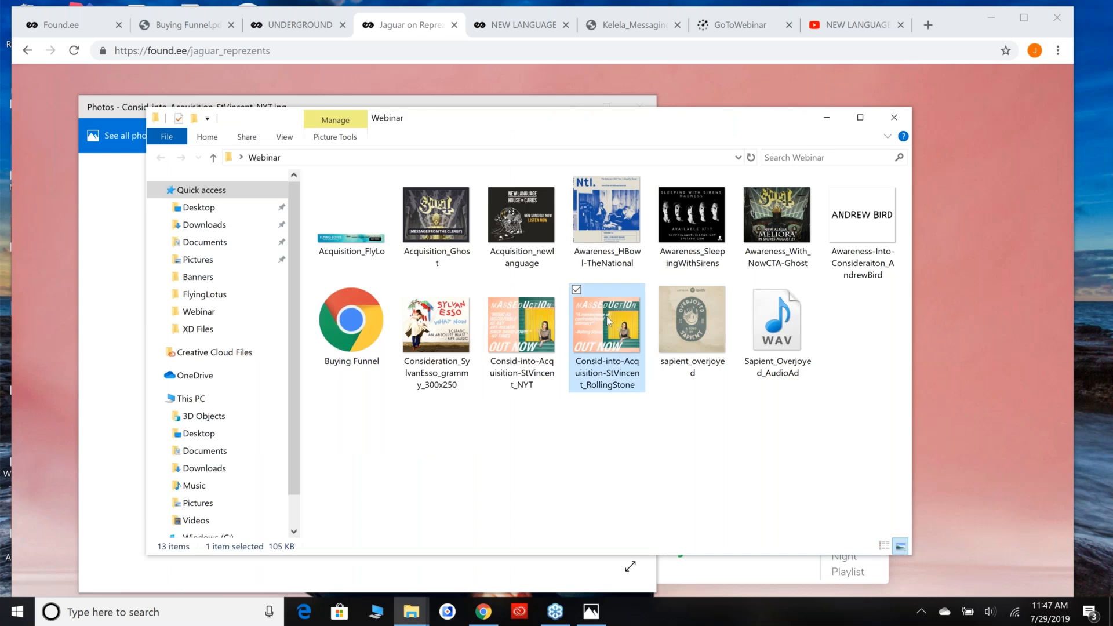
double_click(609, 322)
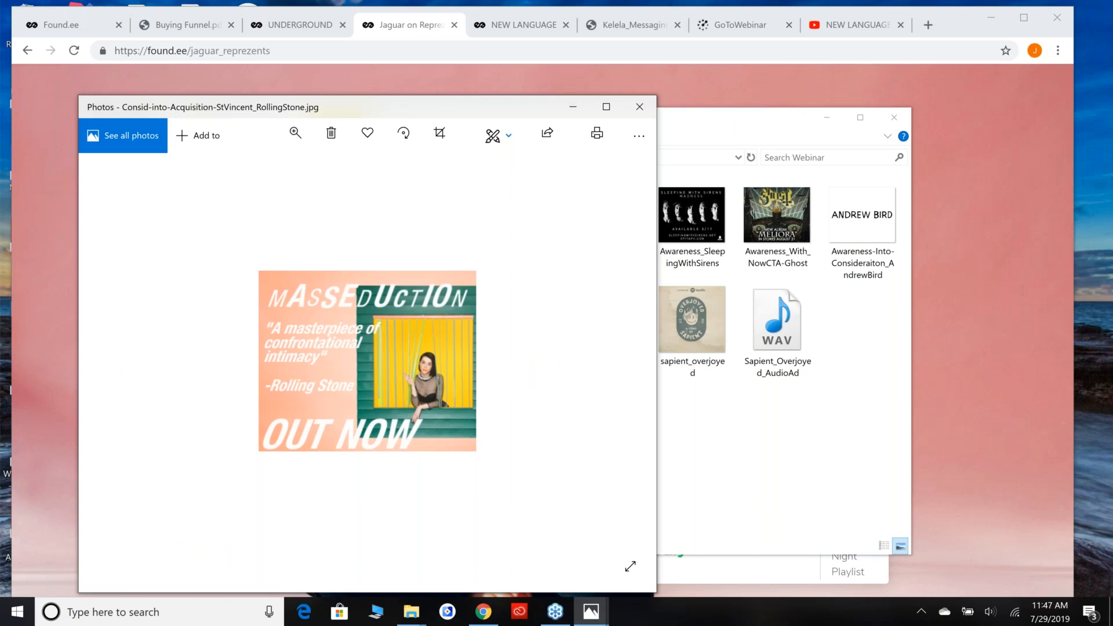
click(637, 113)
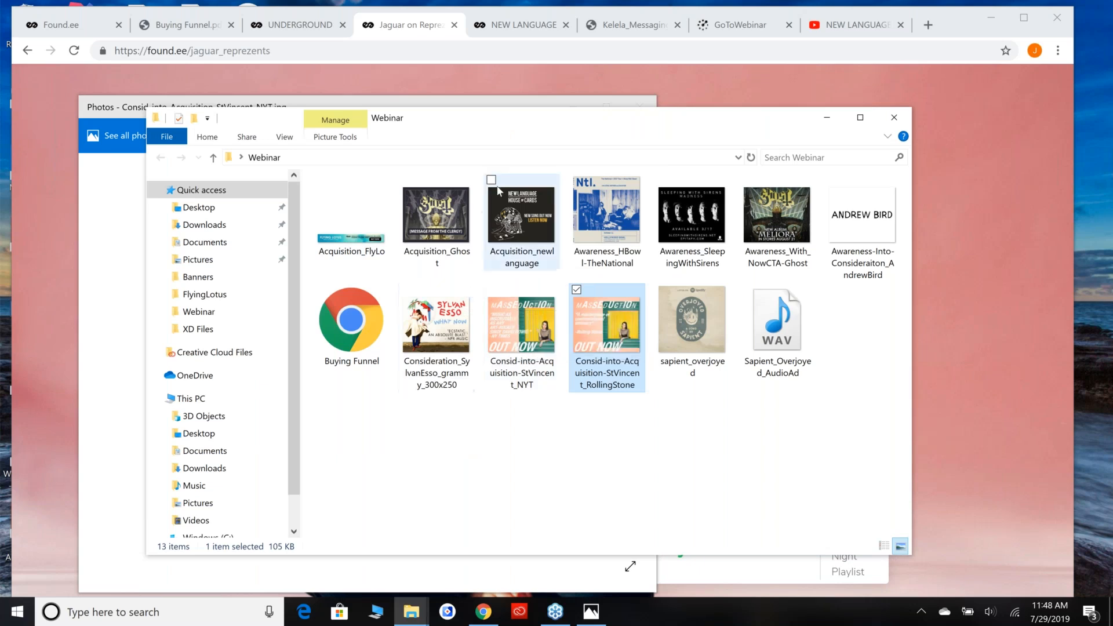
- Open the Acquisition_FlyLo ad and advance through the images to Acquisition_newlanguage
double_click(378, 220)
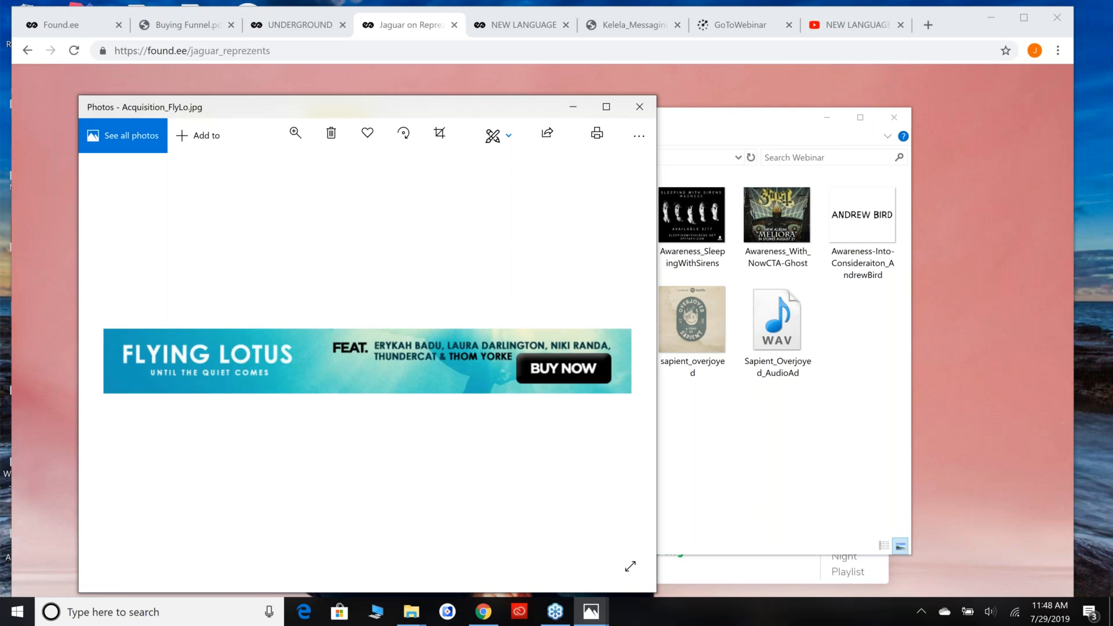
key(Right)
key(Right)
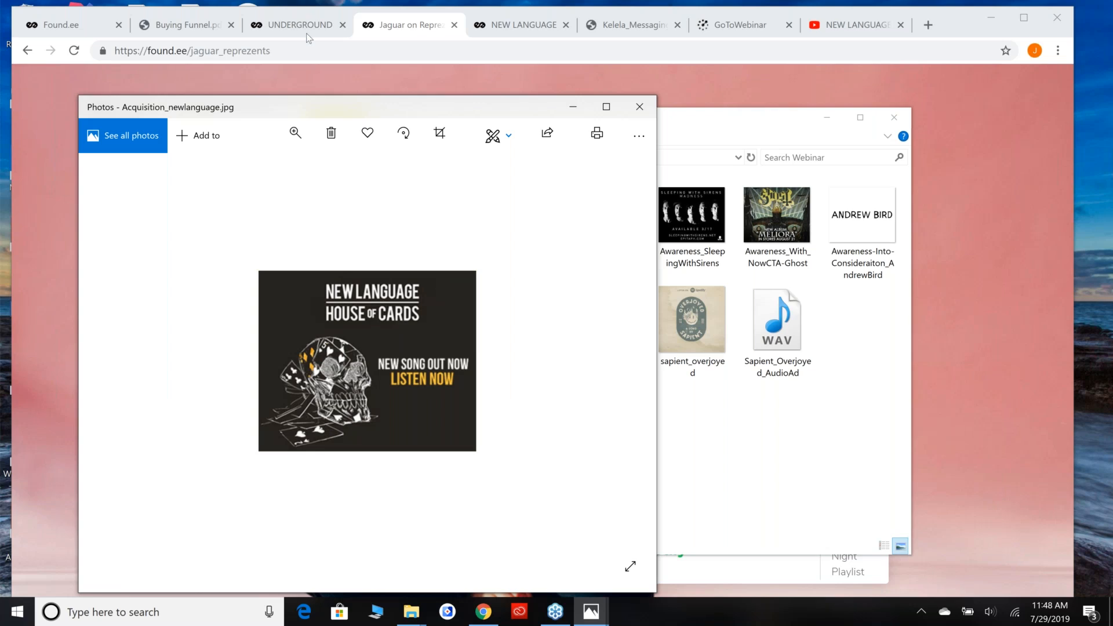
- Review the New Language "House of Cards" landing page in the browser and return to the Acquisition_newlanguage ad
click(530, 31)
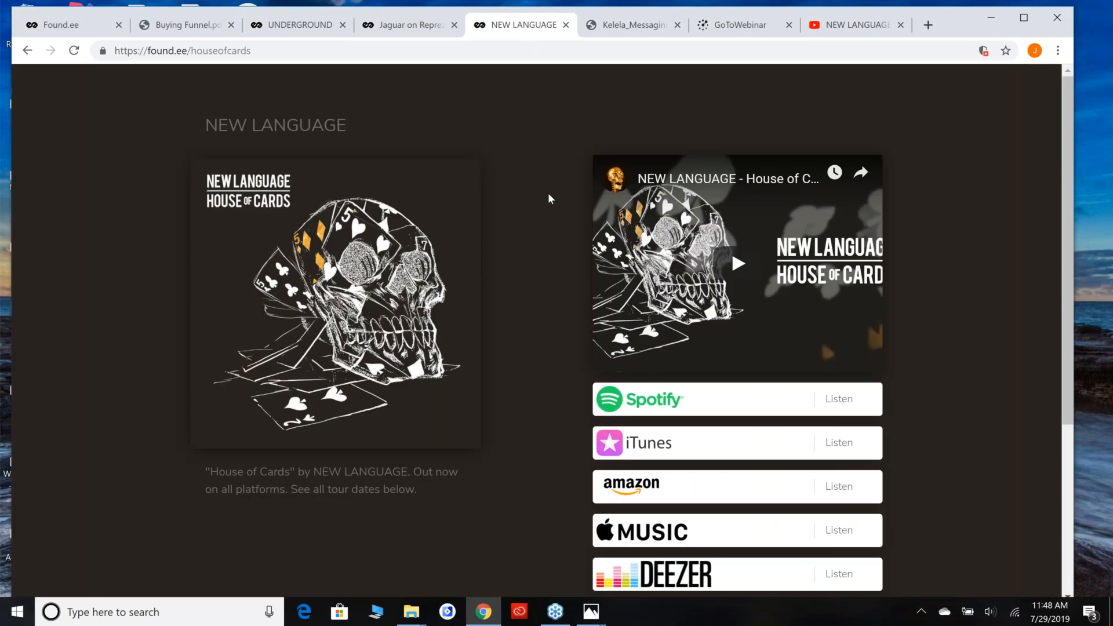
scroll(548, 192, down, 4)
scroll(351, 145, up, 5)
key(alt+Tab)
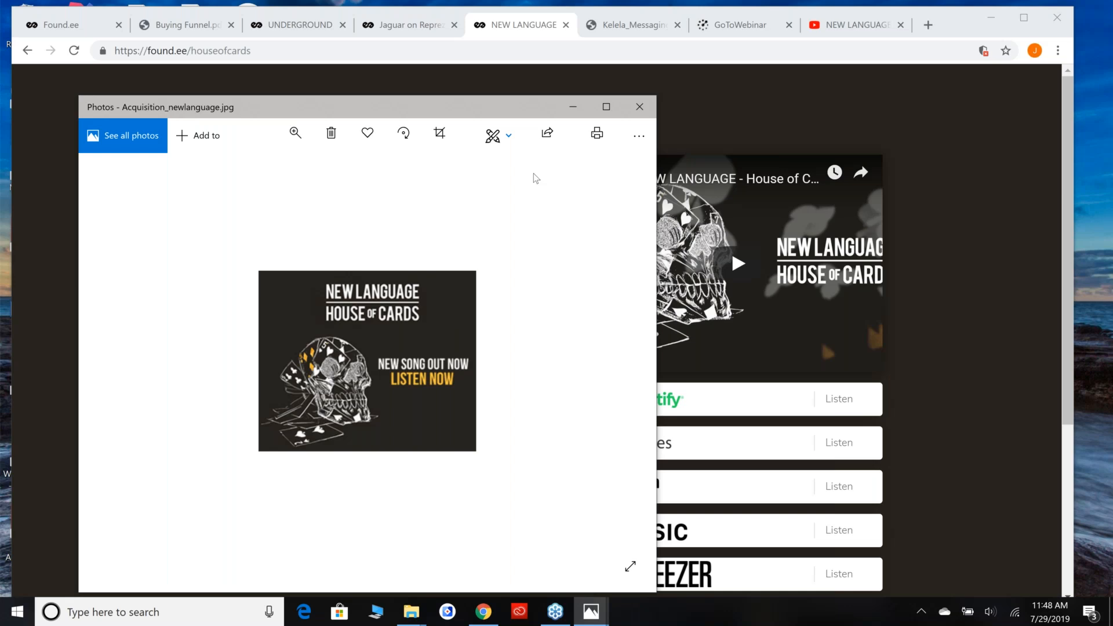
- Return to the Webinar folder, reopen the Acquisition_FlyLo ad, and advance to the Acquisition_Ghost ad
key(alt+Tab)
key(alt+Tab)
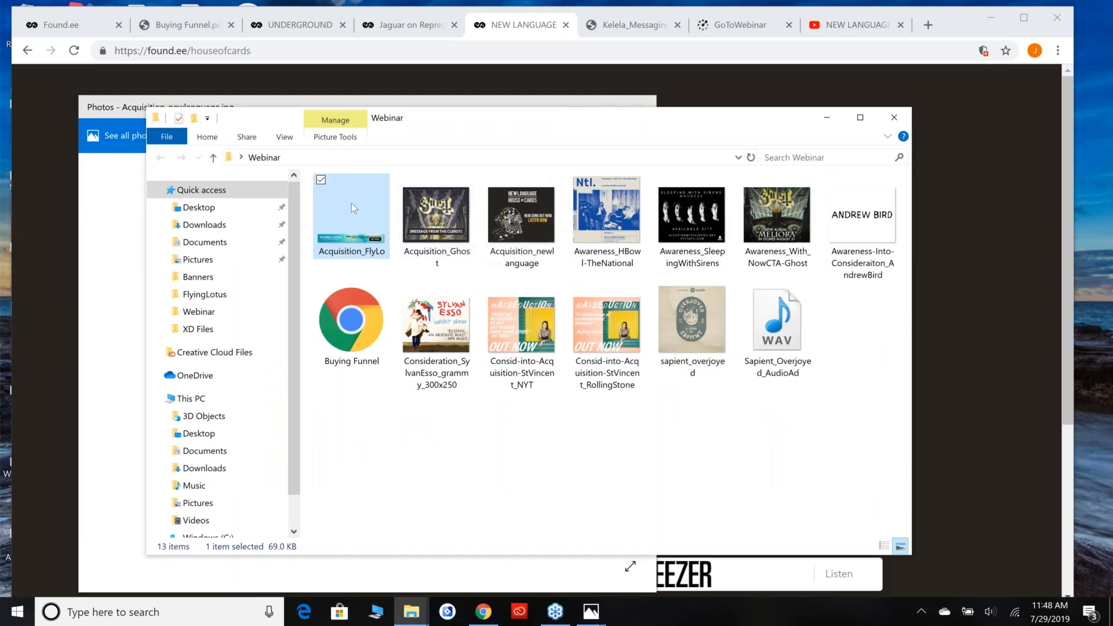
key(Return)
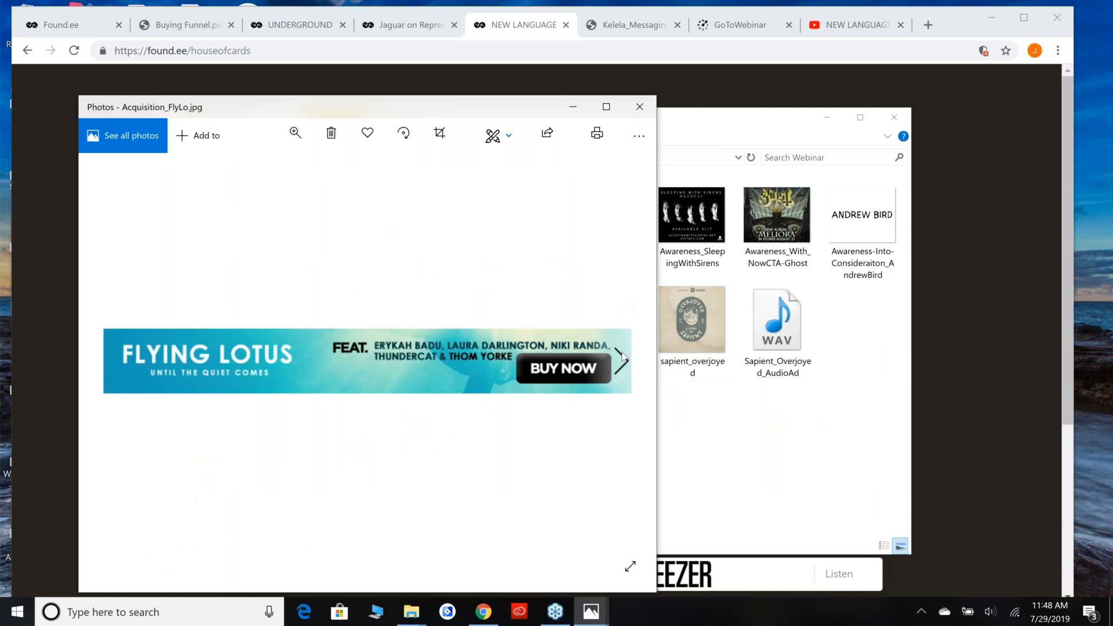
click(623, 361)
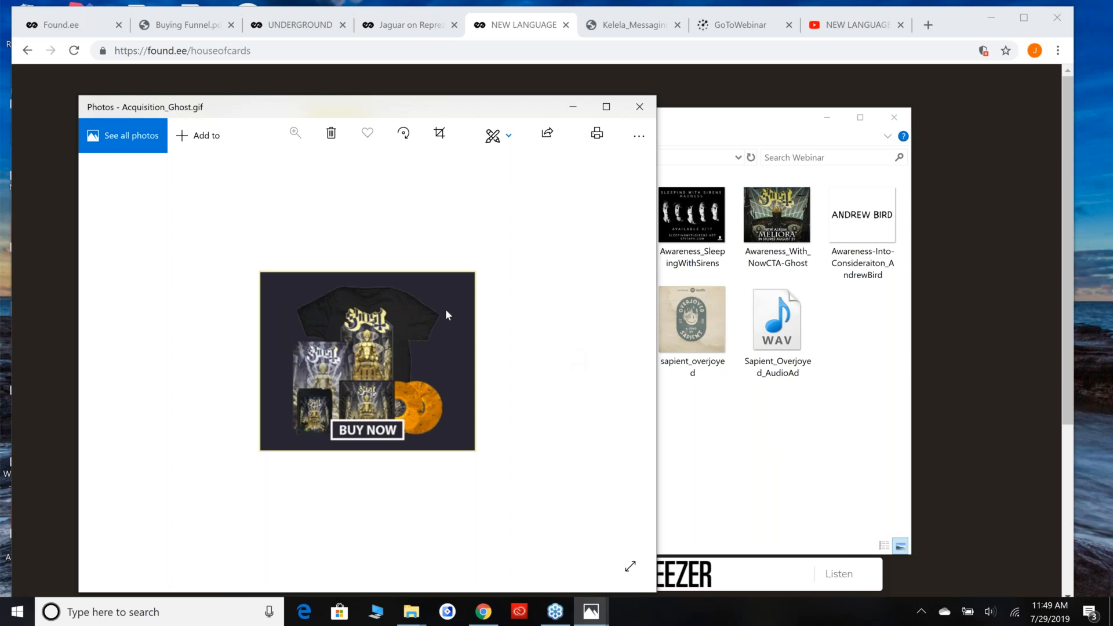
- Close the Acquisition_Ghost ad and minimize the Webinar folder and the Acquisition_newlanguage image to uncover the browser
click(639, 107)
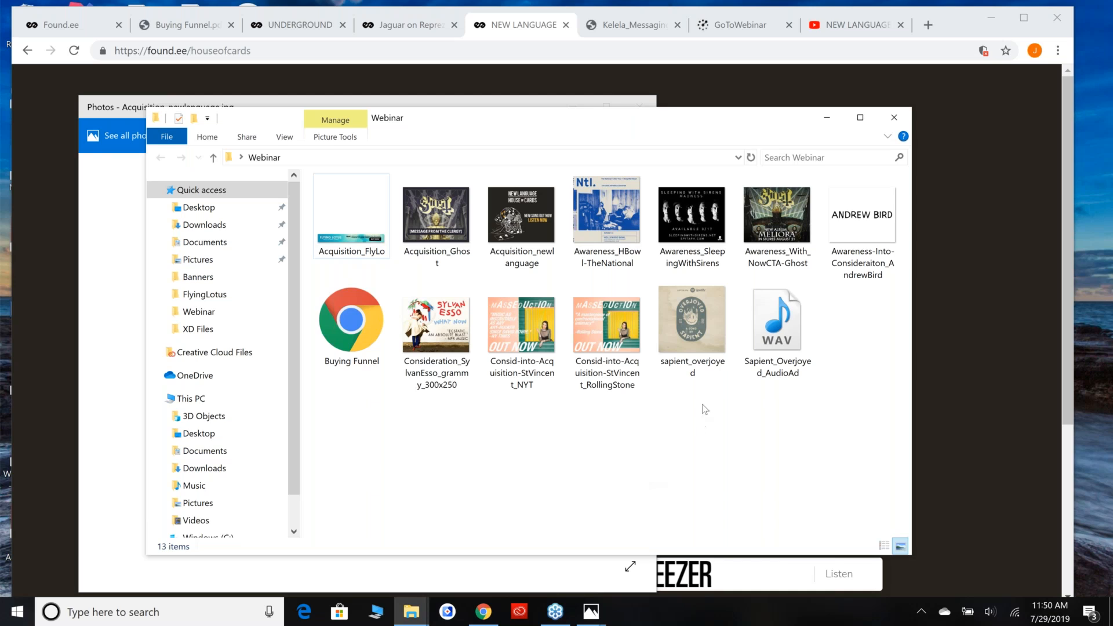
click(826, 118)
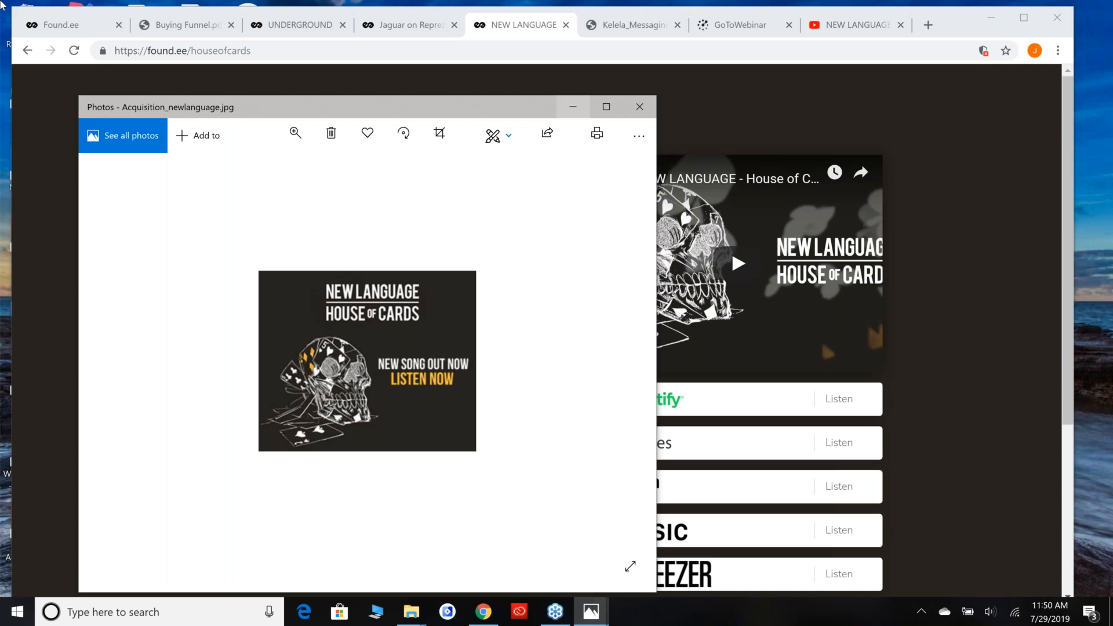
click(572, 107)
- Exit the prospecting campaign setup in Found.ee, return to the dashboard, and place the cursor in the destination URL field
click(80, 30)
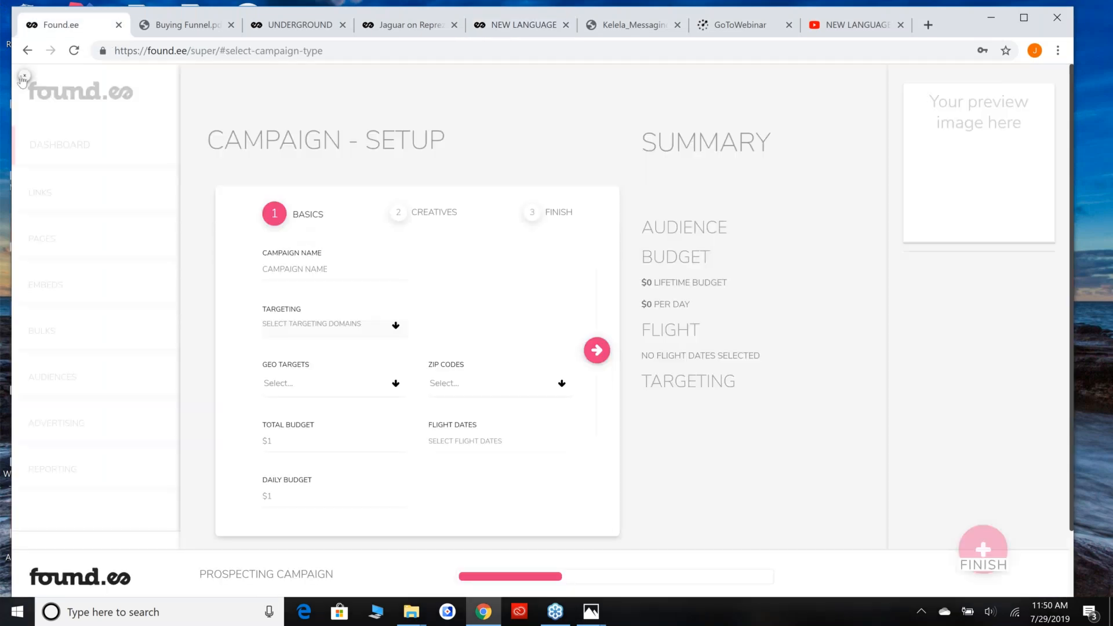
click(24, 76)
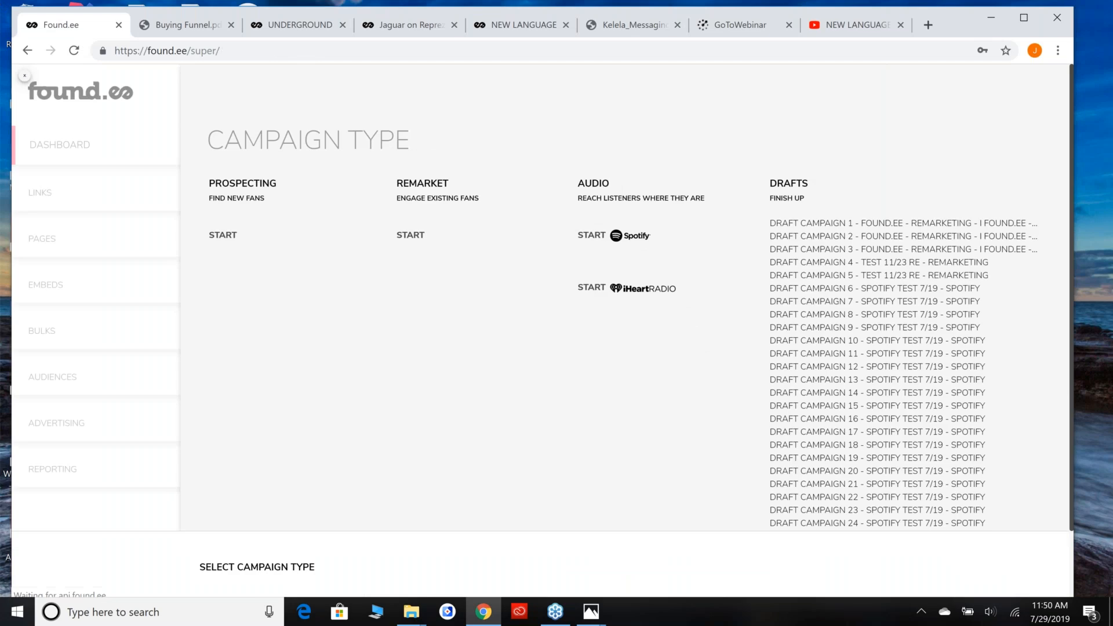
click(386, 181)
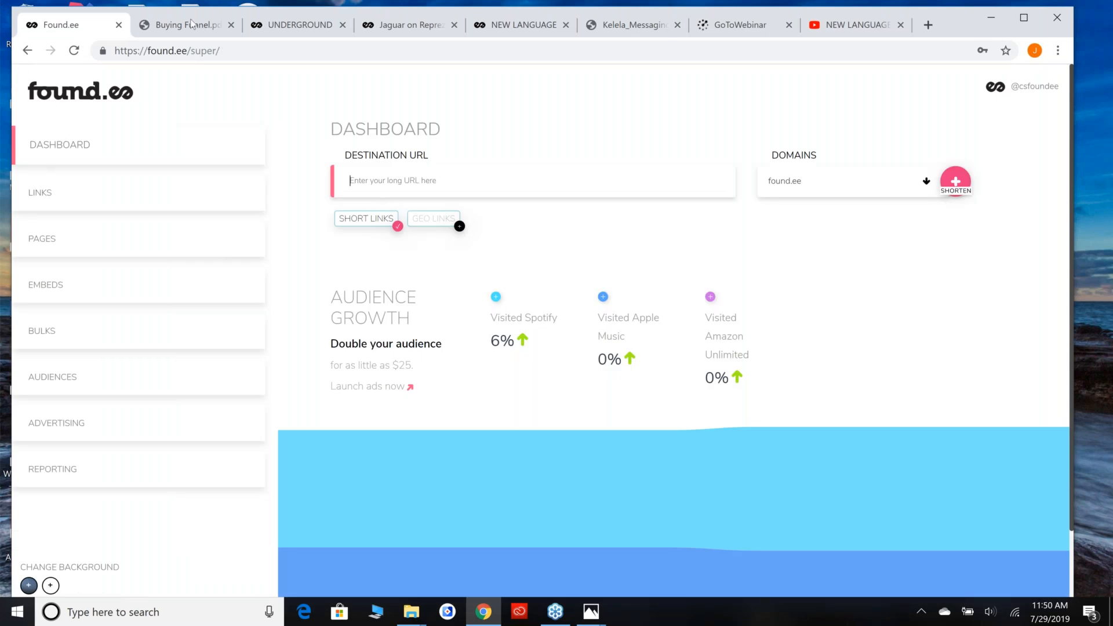
- Bring up the Buying Funnel PDF, maximize the browser window, and review the funnel stages from Awareness to Retention
click(160, 28)
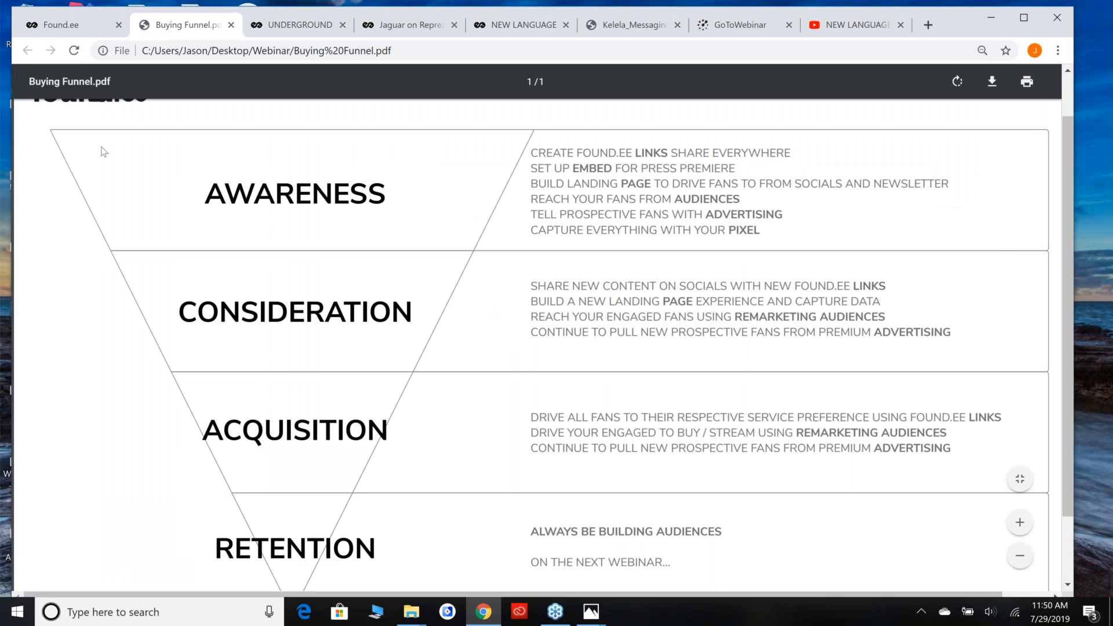
click(1023, 25)
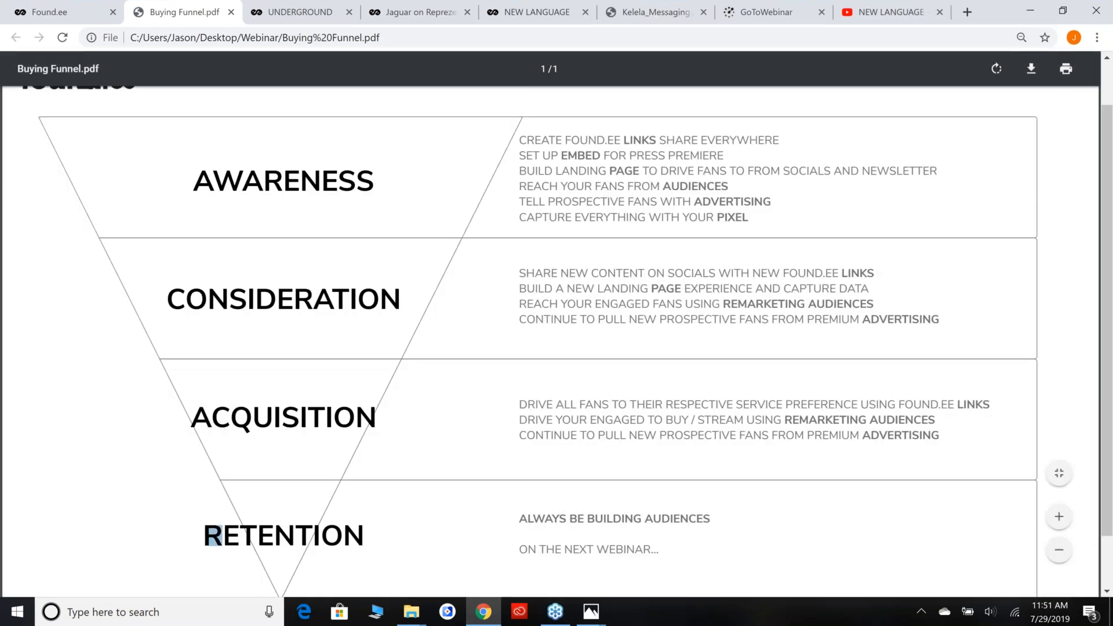
click(660, 557)
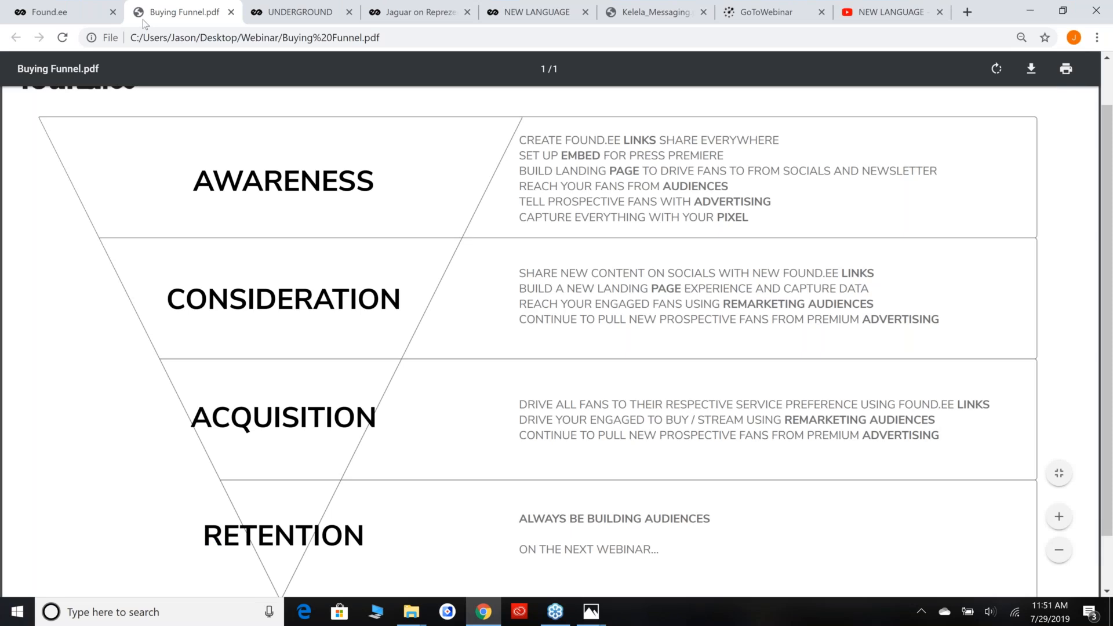